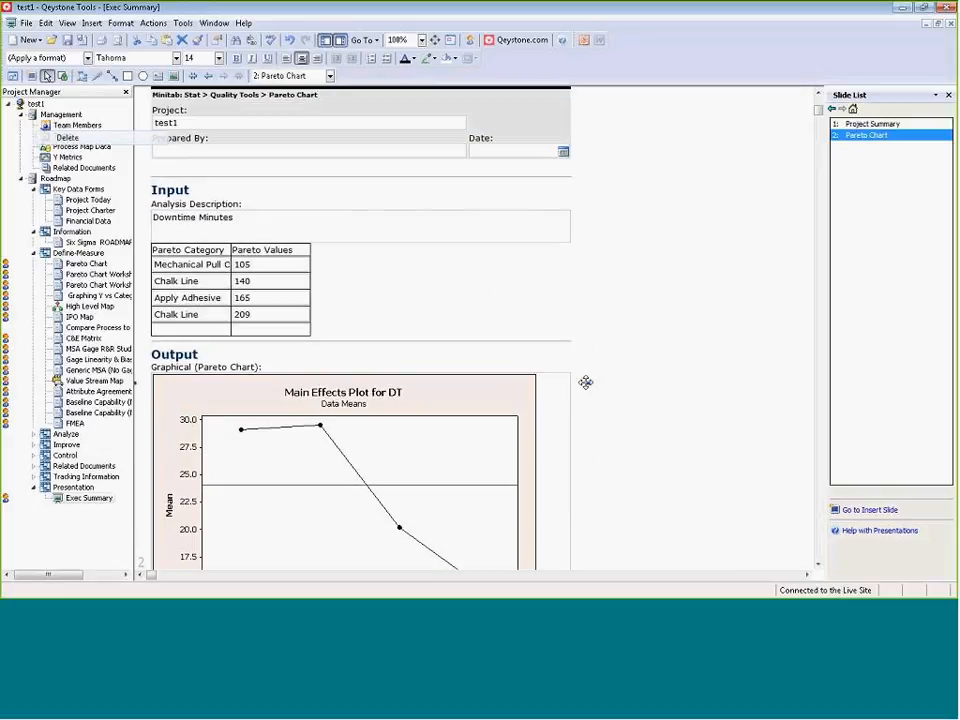
Widen the Pareto Chart form on slide 2 and reduce its height so the whole form fits on the slide.
left_click_drag(587, 383, 723, 353)
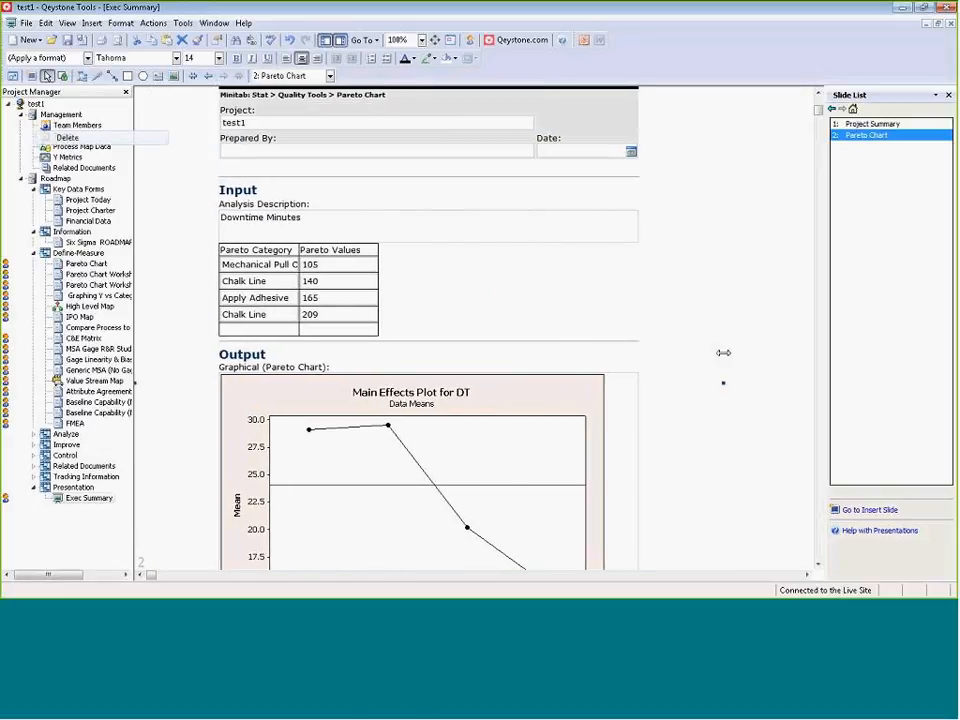
scroll(546, 319, "down", 2)
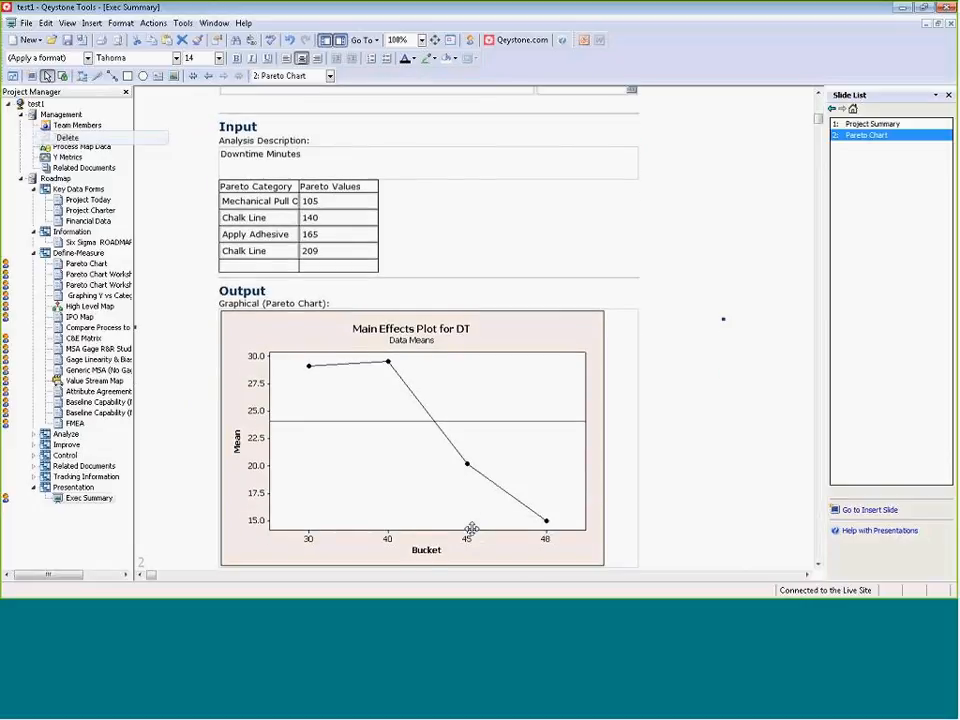
scroll(471, 528, "down", 4)
left_click_drag(427, 527, 479, 247)
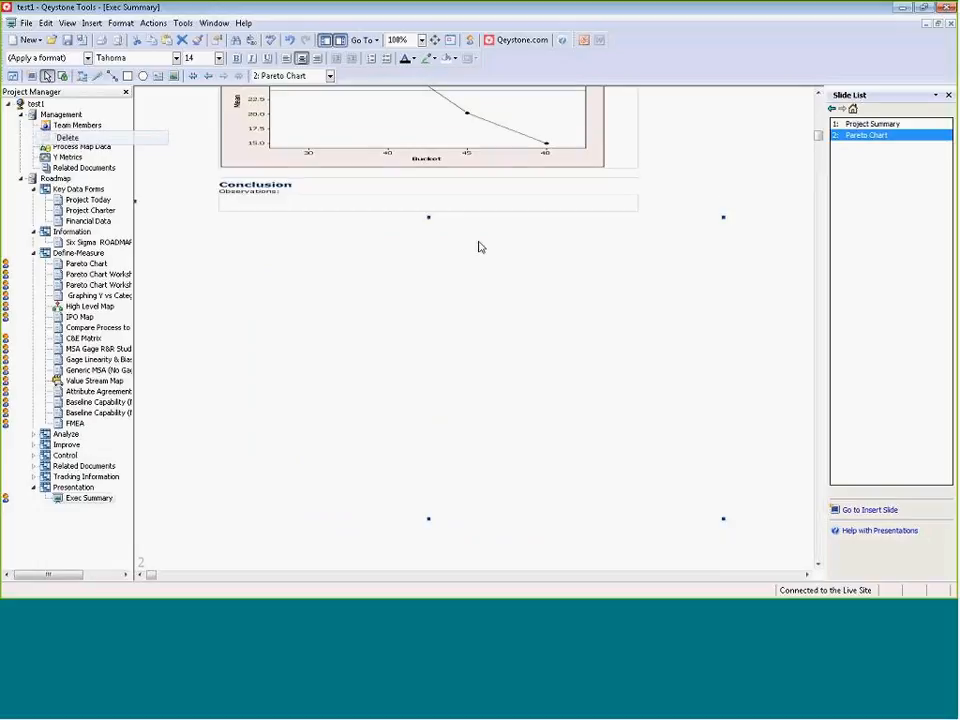
scroll(479, 247, "up", 7)
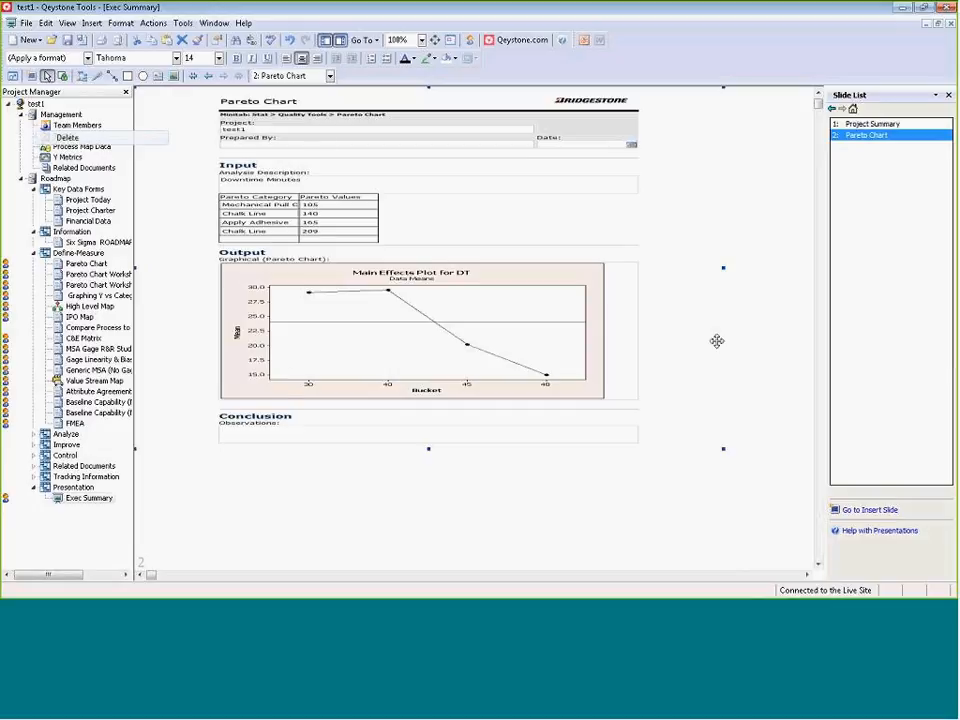
Insert a Title and Tool slide after slide 2 and title it "Pareto Chart".
left_click(852, 511)
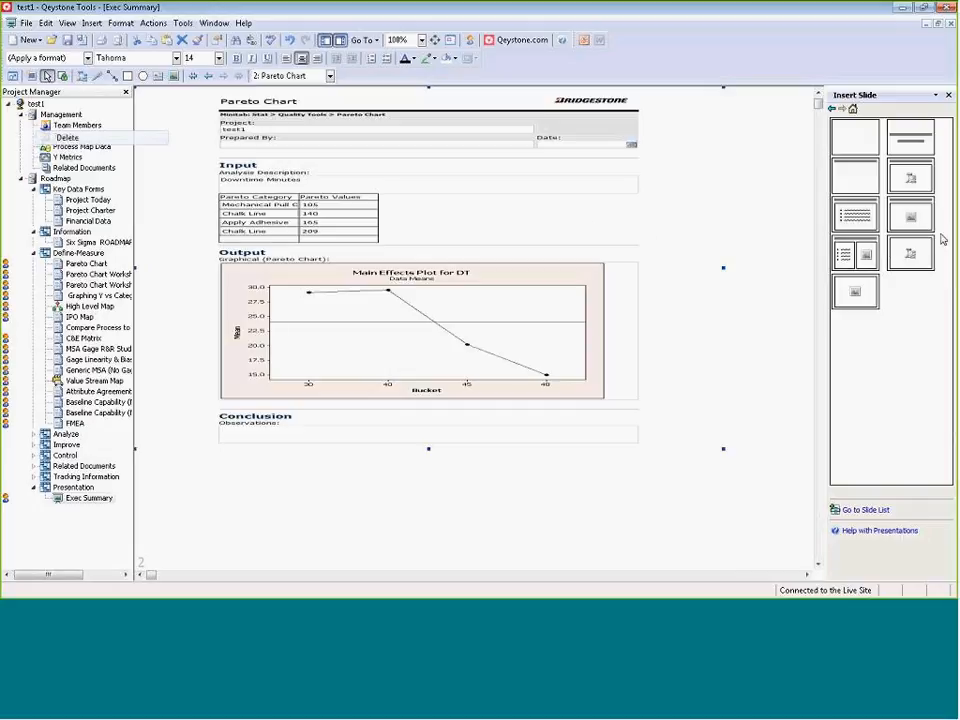
left_click(914, 188)
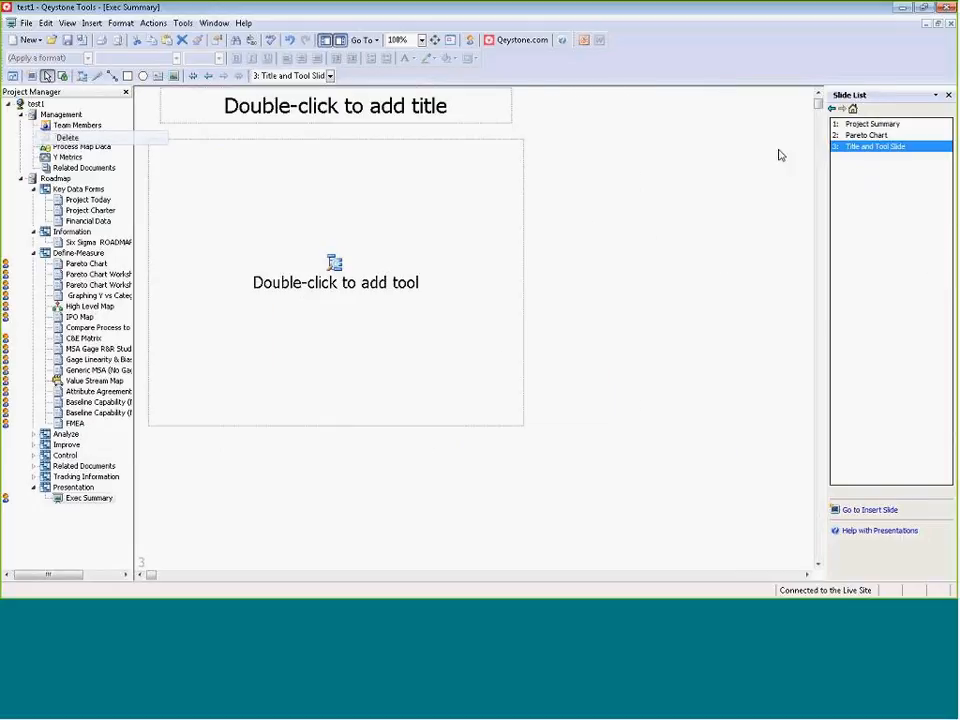
left_click(440, 114)
type("Par")
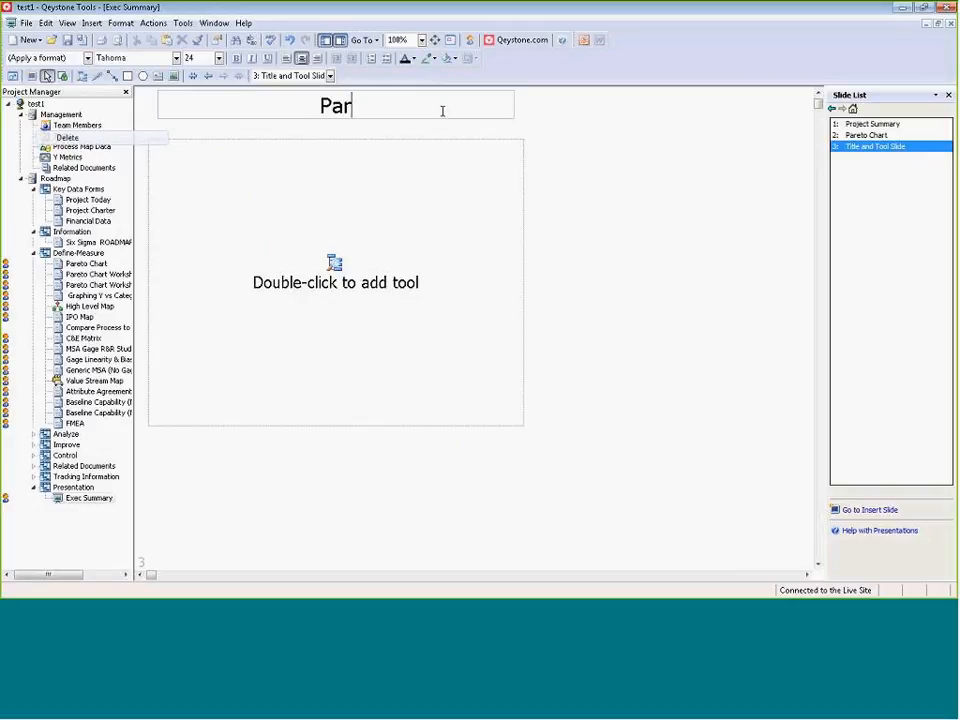
type("eto Chart")
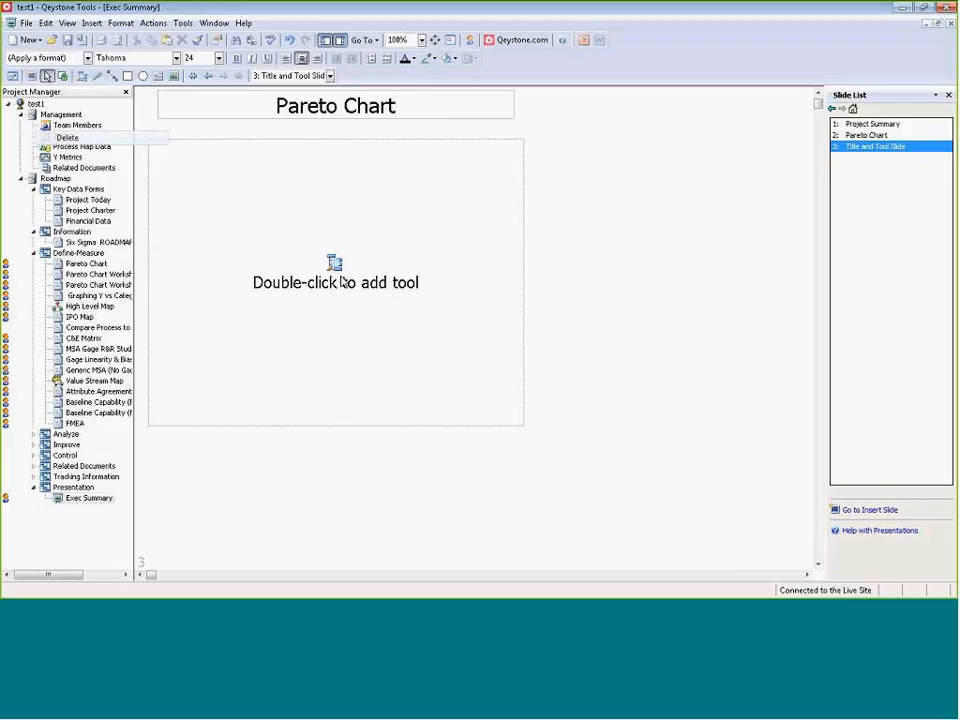
Fill the tool placeholder on slide 3 with the Pareto Chart tool from the Define-Measure phase.
double_click(326, 284)
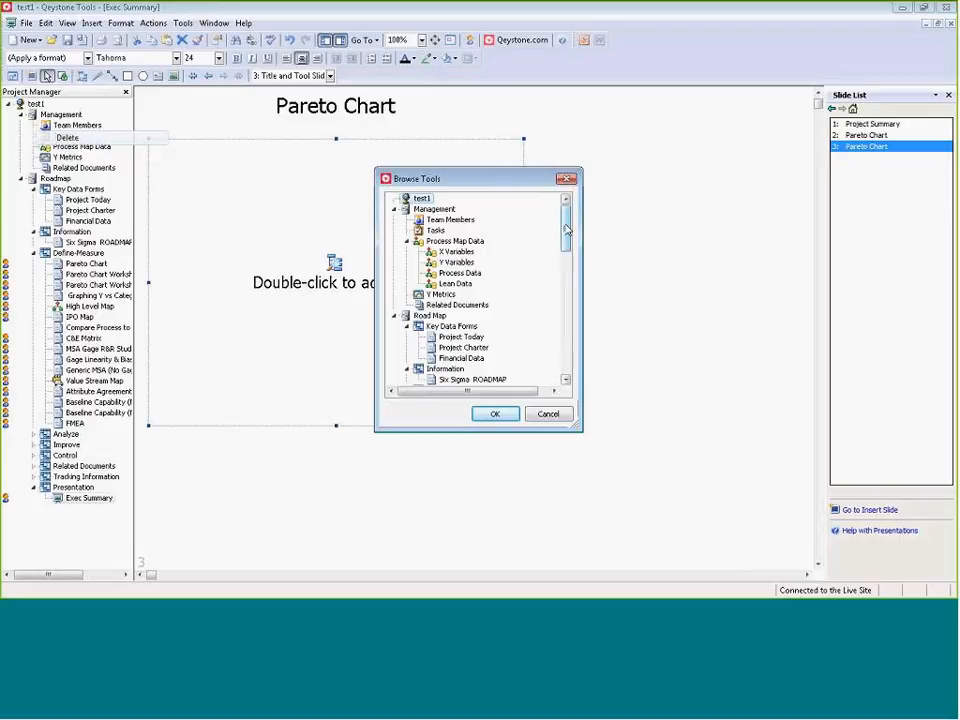
left_click_drag(566, 232, 568, 253)
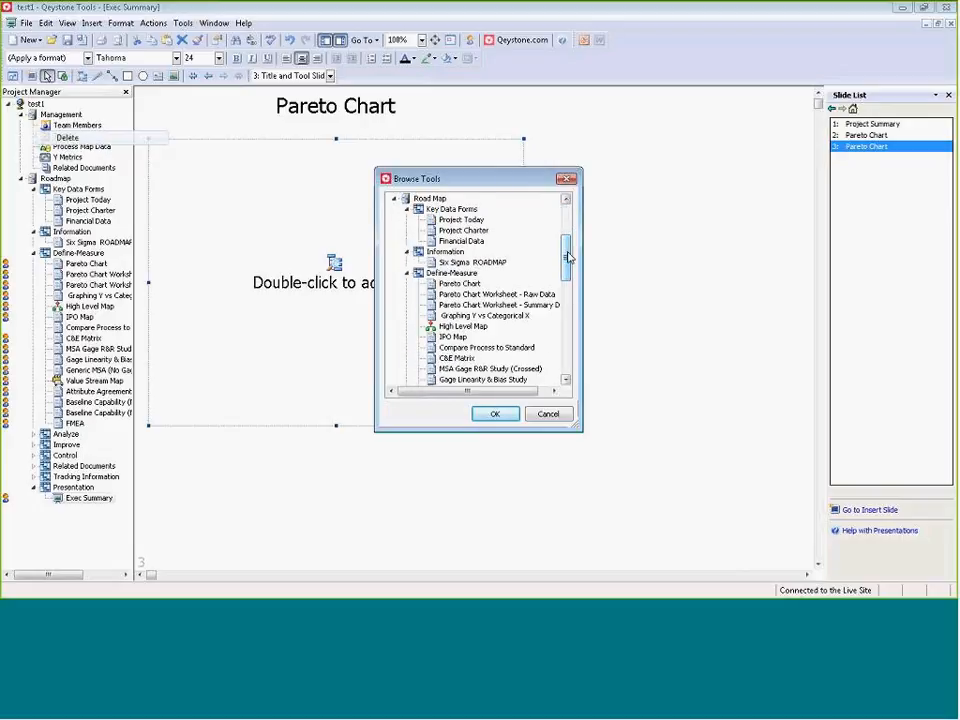
left_click(459, 284)
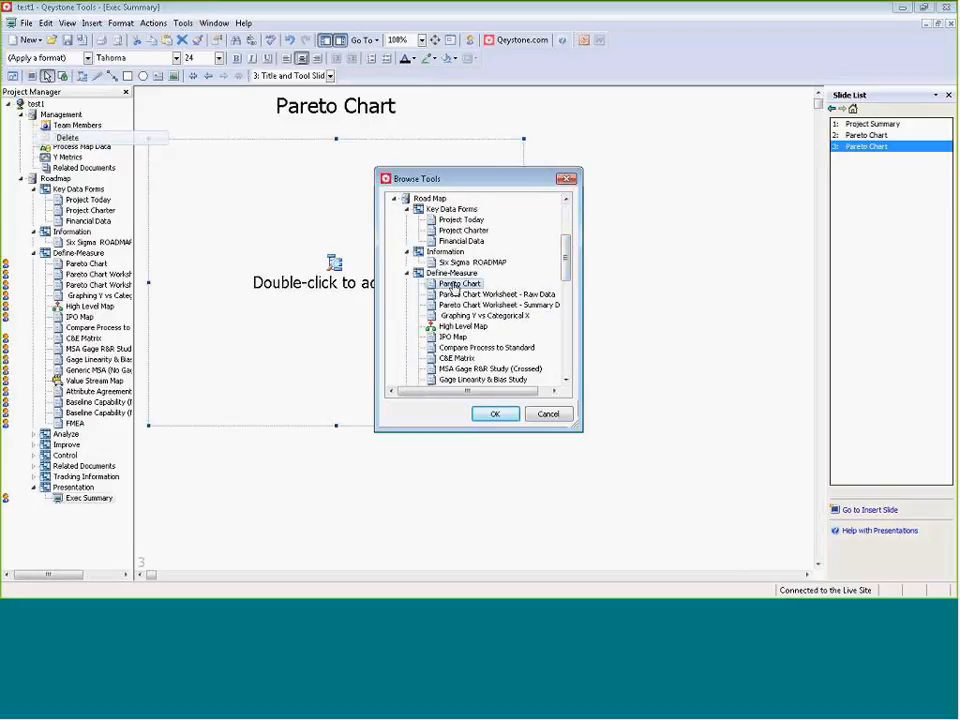
left_click(498, 416)
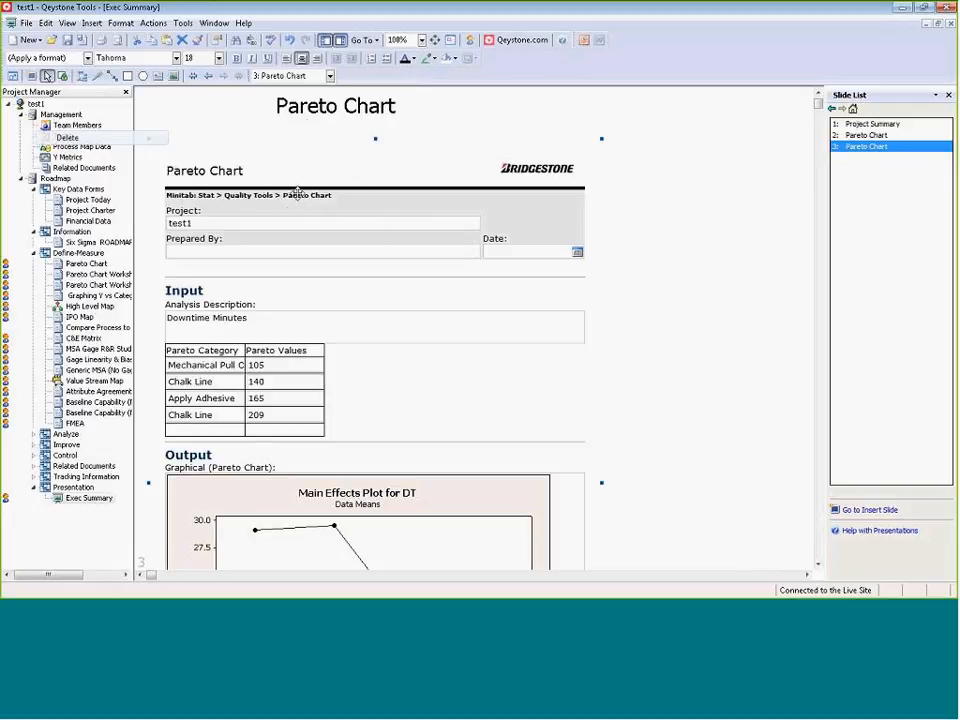
Reduce the height of the Pareto Chart form on slide 3 so it fits beneath the title.
scroll(343, 386, "down", 2)
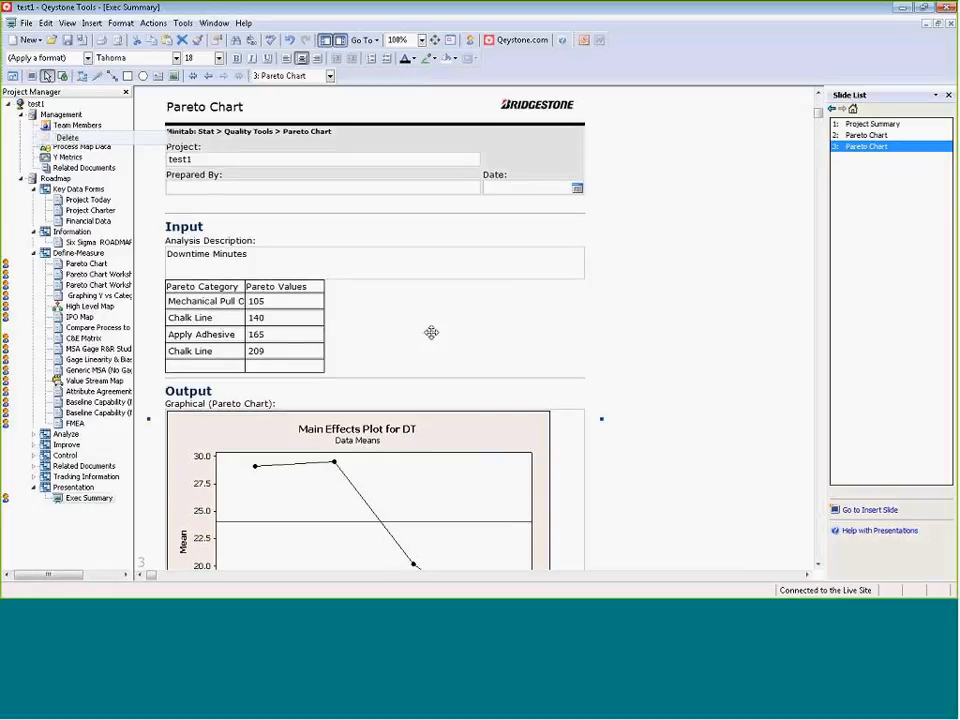
scroll(431, 332, "down", 5)
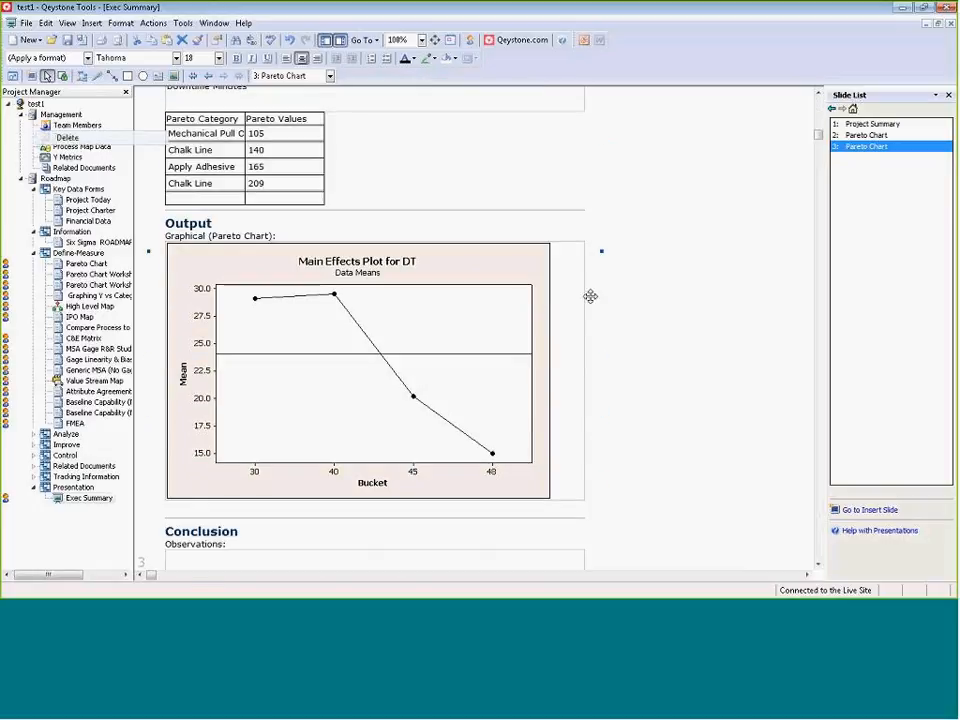
scroll(364, 546, "down", 2)
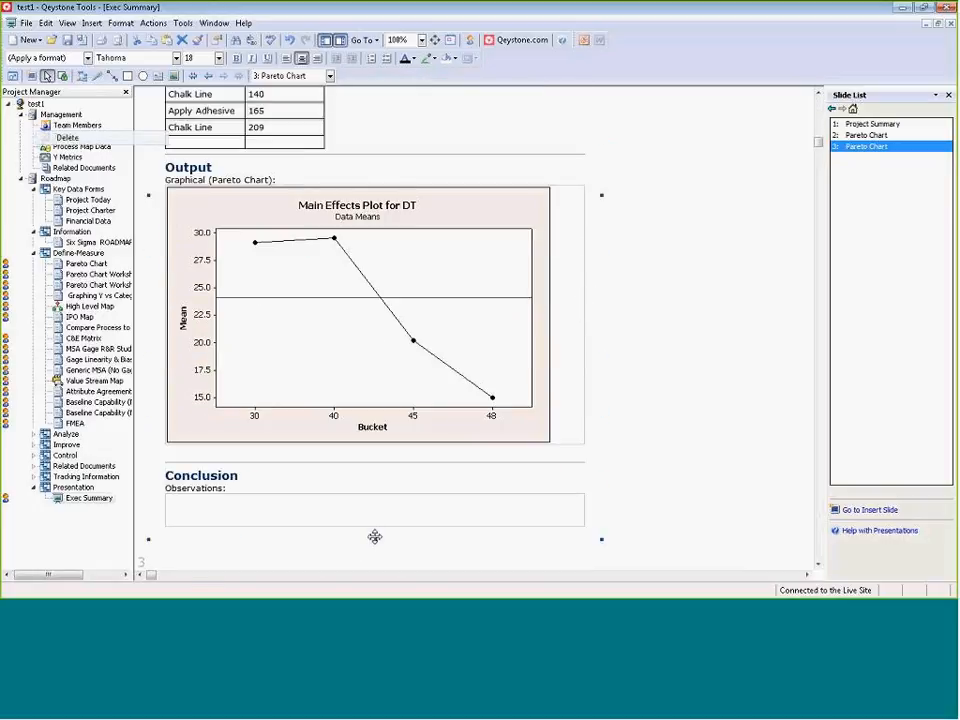
left_click_drag(375, 542, 450, 238)
left_click_drag(818, 142, 818, 132)
scroll(703, 343, "up", 5)
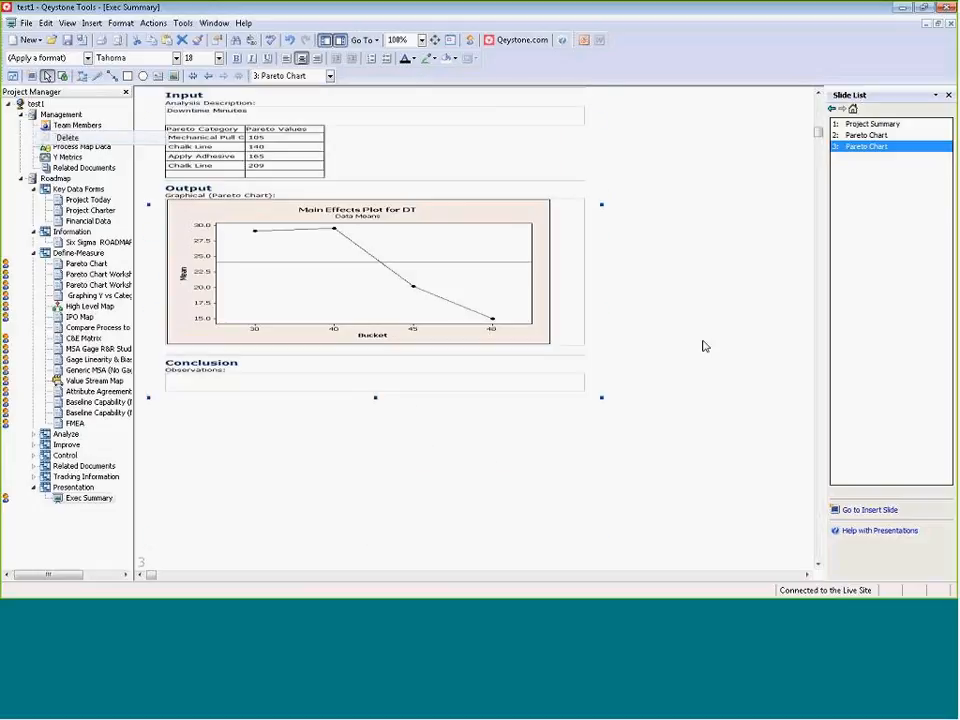
scroll(698, 353, "up", 1)
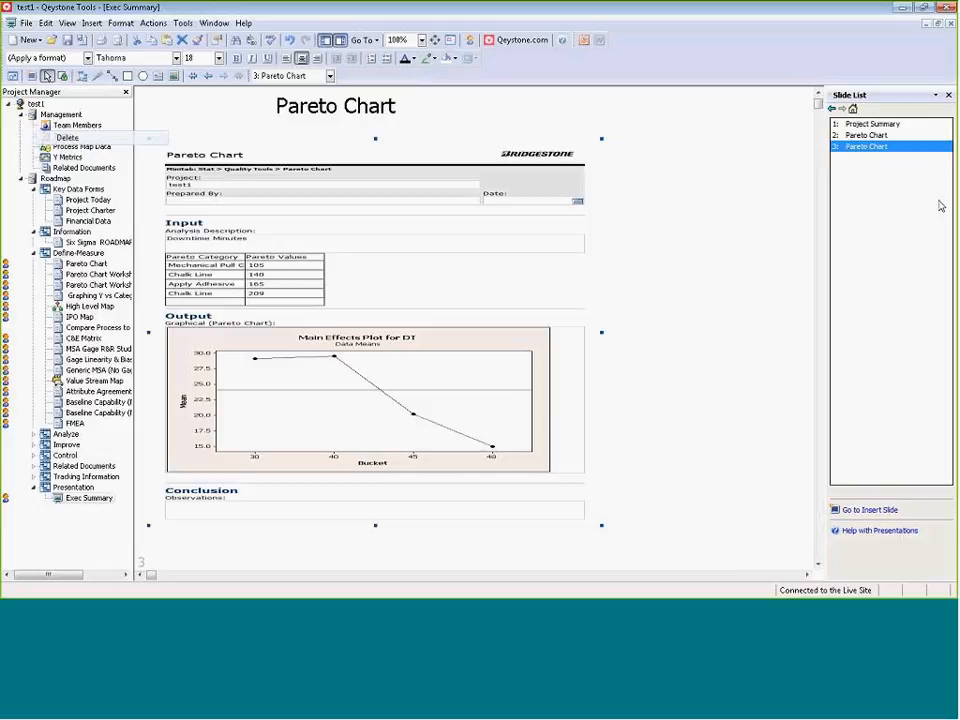
Insert a Title and Picture slide after slide 3 and title it "Pareto Chart".
left_click(880, 510)
left_click(915, 205)
left_click(867, 510)
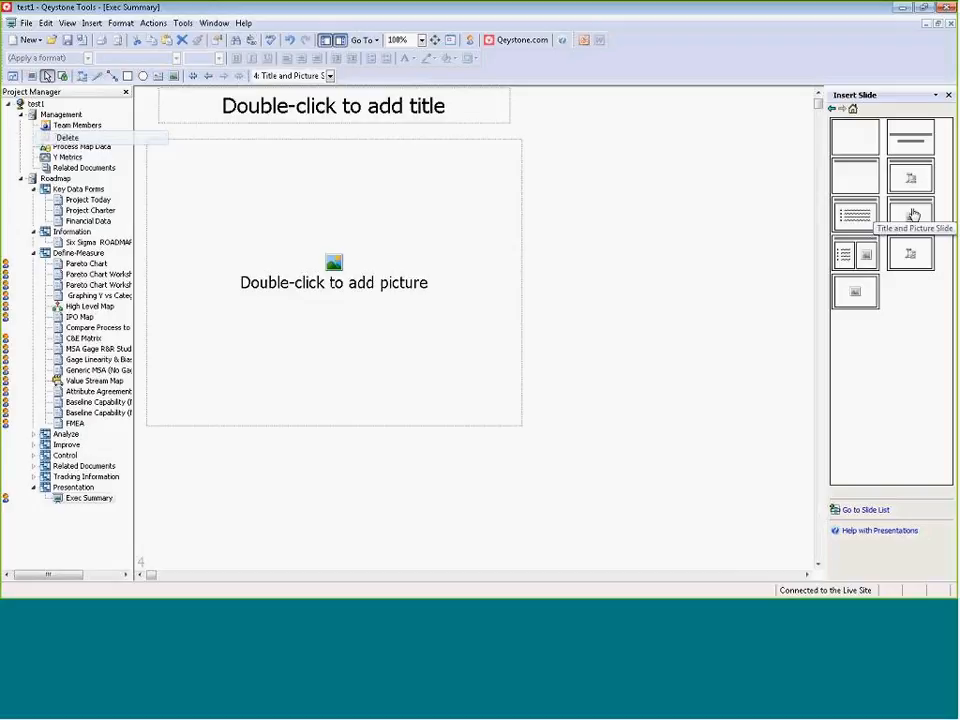
left_click(459, 113)
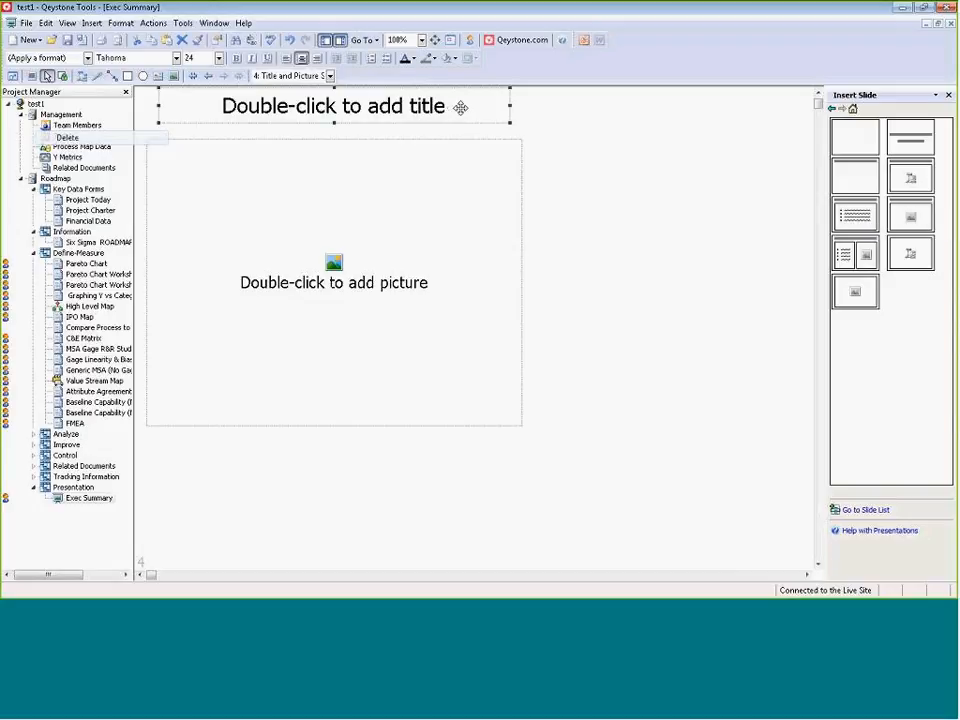
type("Pareto ")
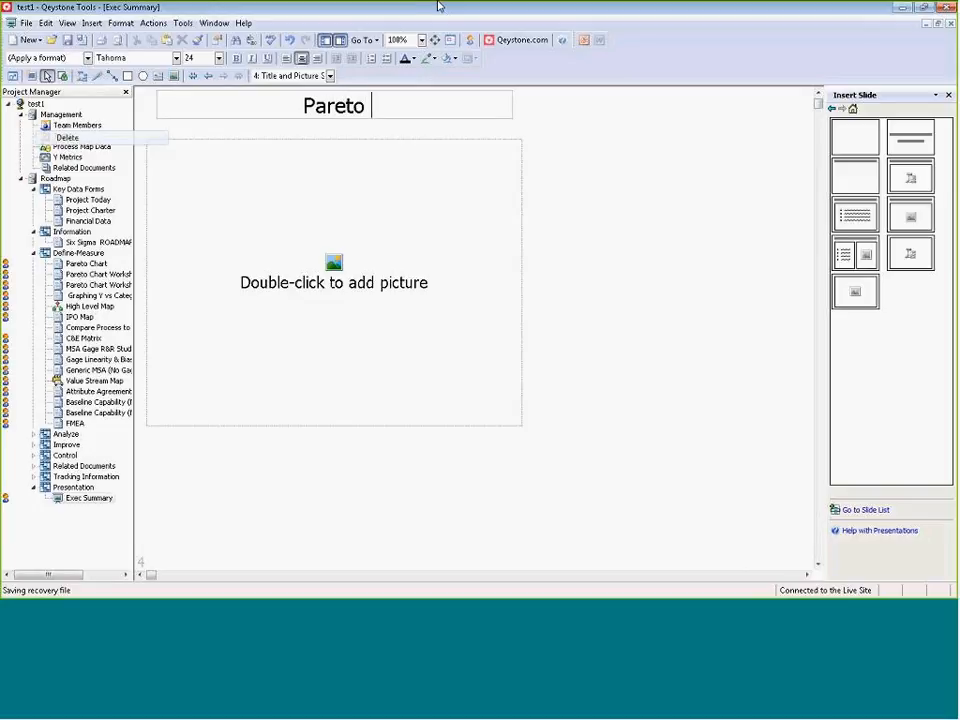
type("Chart")
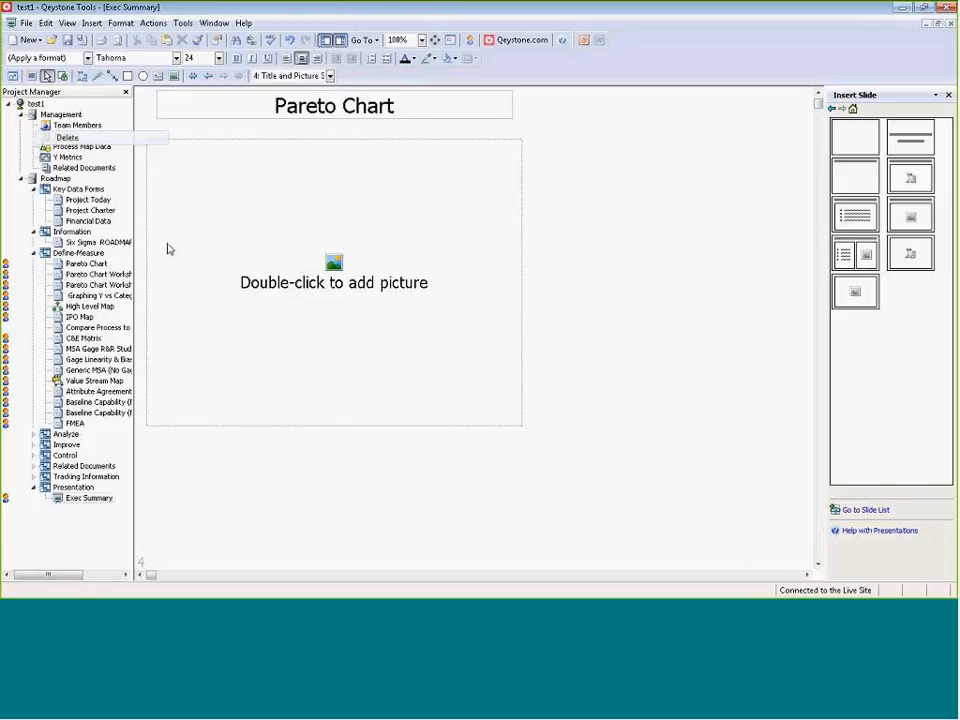
Open the Define-Measure Pareto Chart form and copy the Main Effects Plot for DT graph from its Output section.
double_click(90, 263)
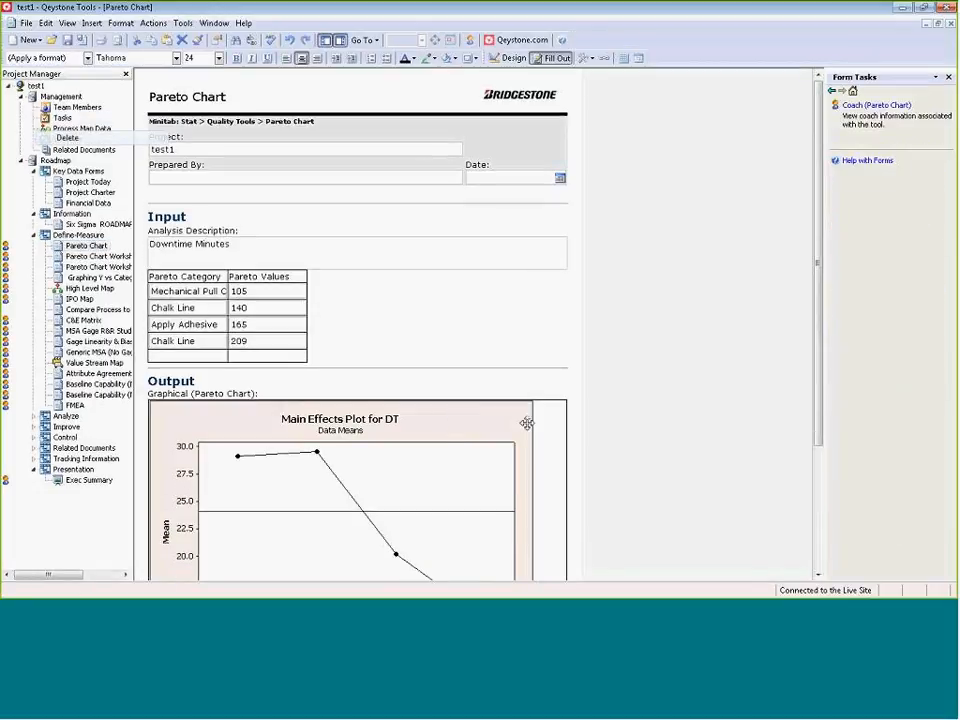
scroll(470, 330, "down", 3)
left_click(449, 305)
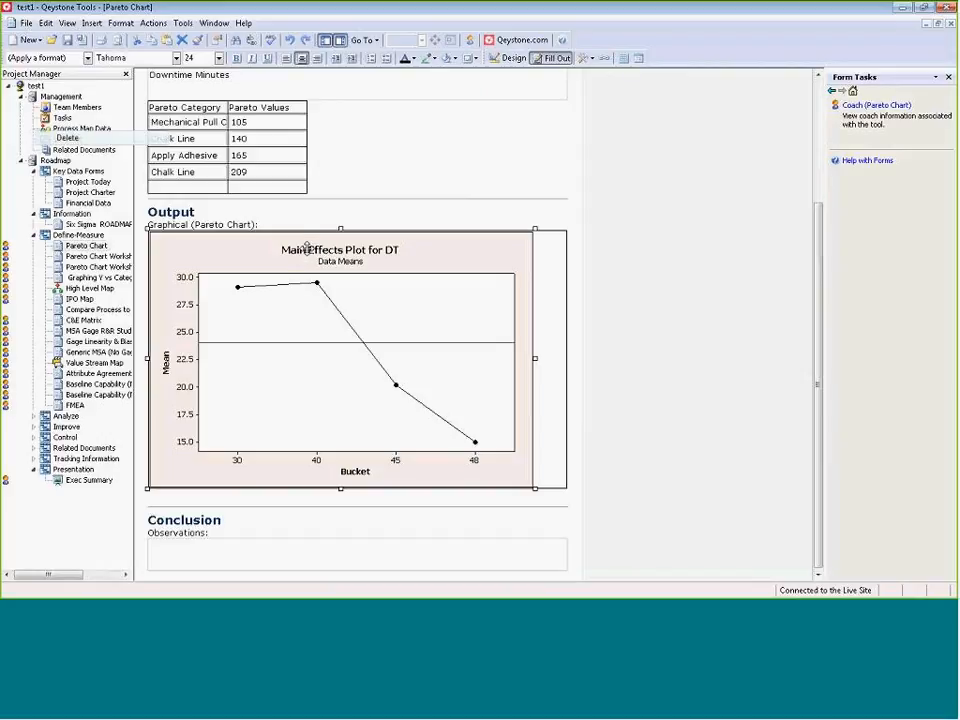
right_click(298, 252)
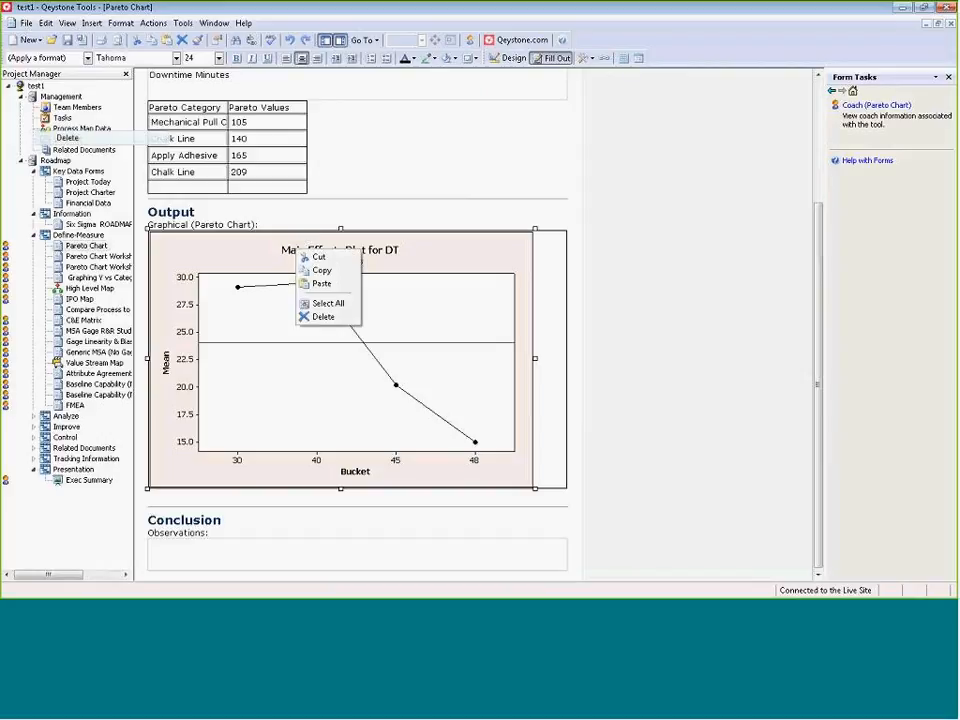
left_click(321, 271)
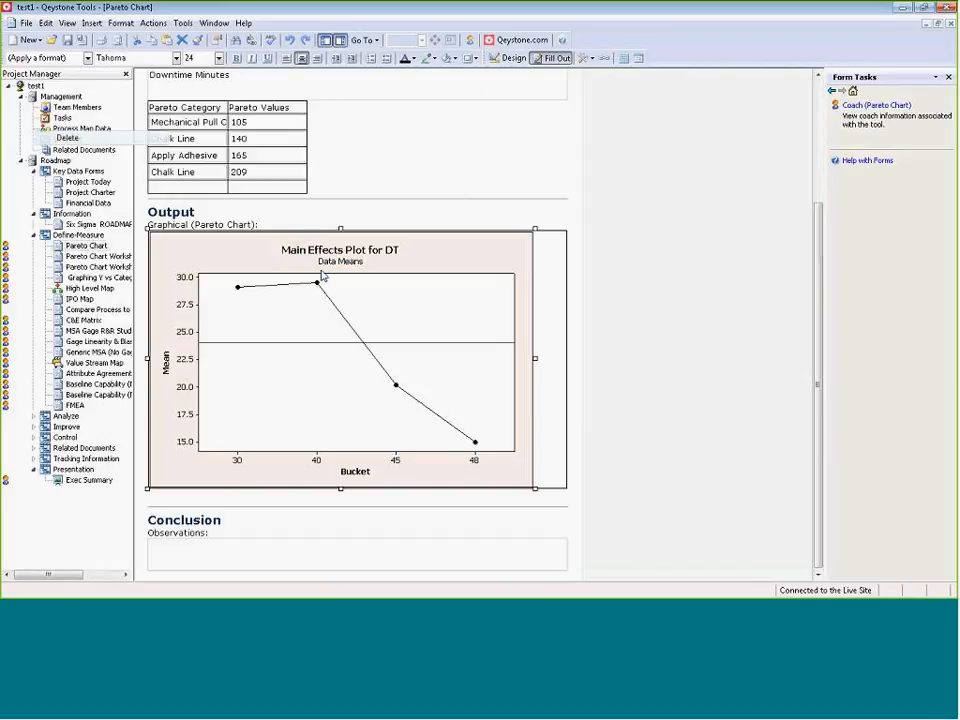
Return to the Exec Summary presentation and paste the copied graph into the picture placeholder on slide 4.
double_click(78, 482)
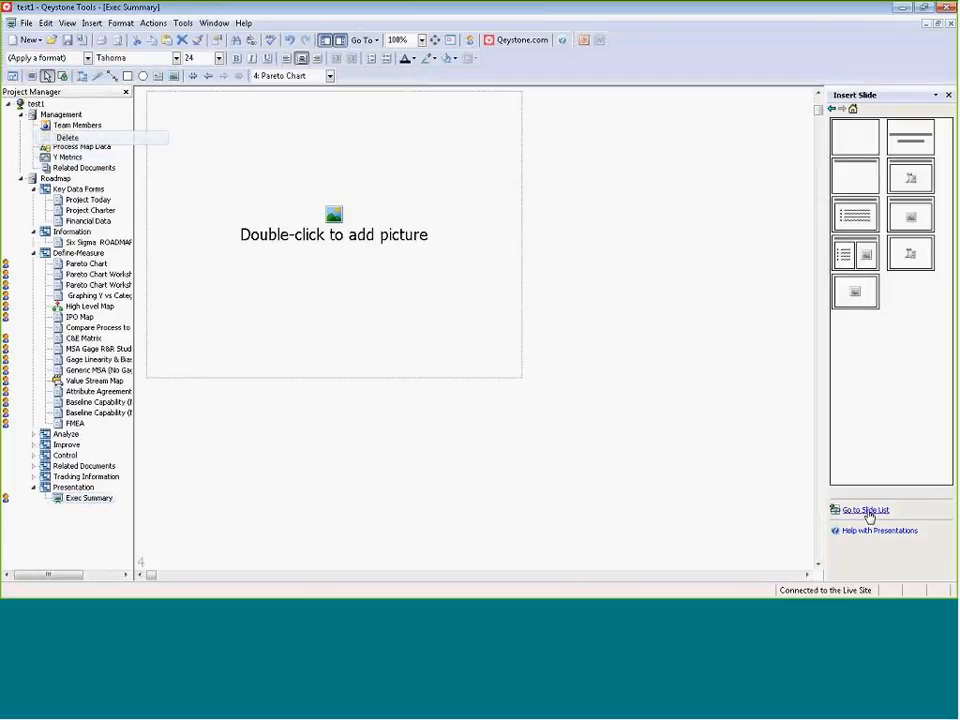
left_click(866, 511)
left_click(869, 147)
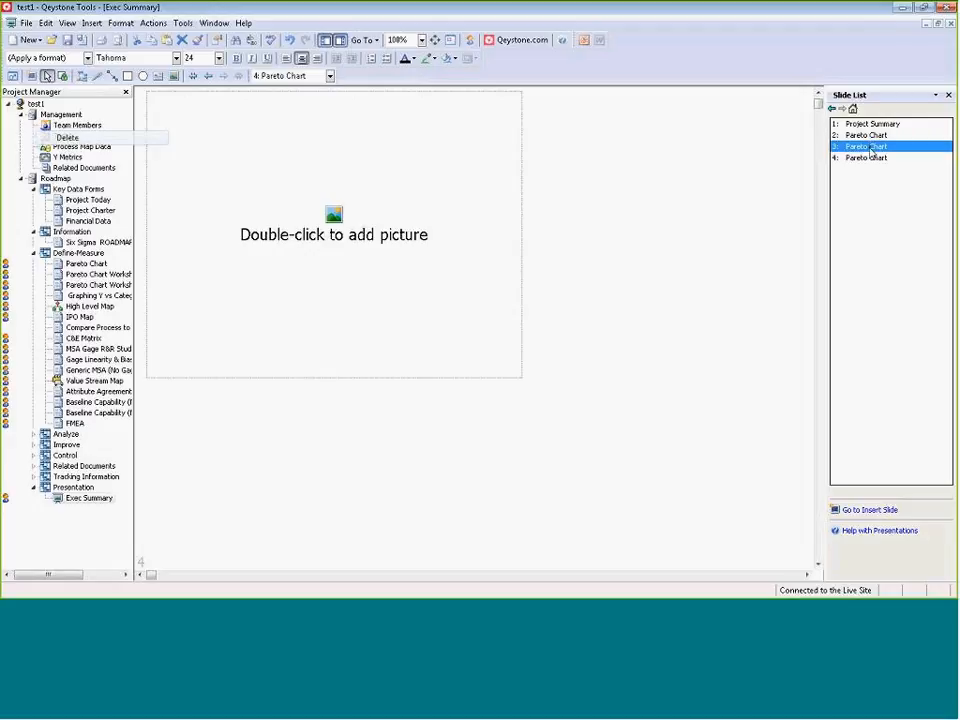
left_click(866, 158)
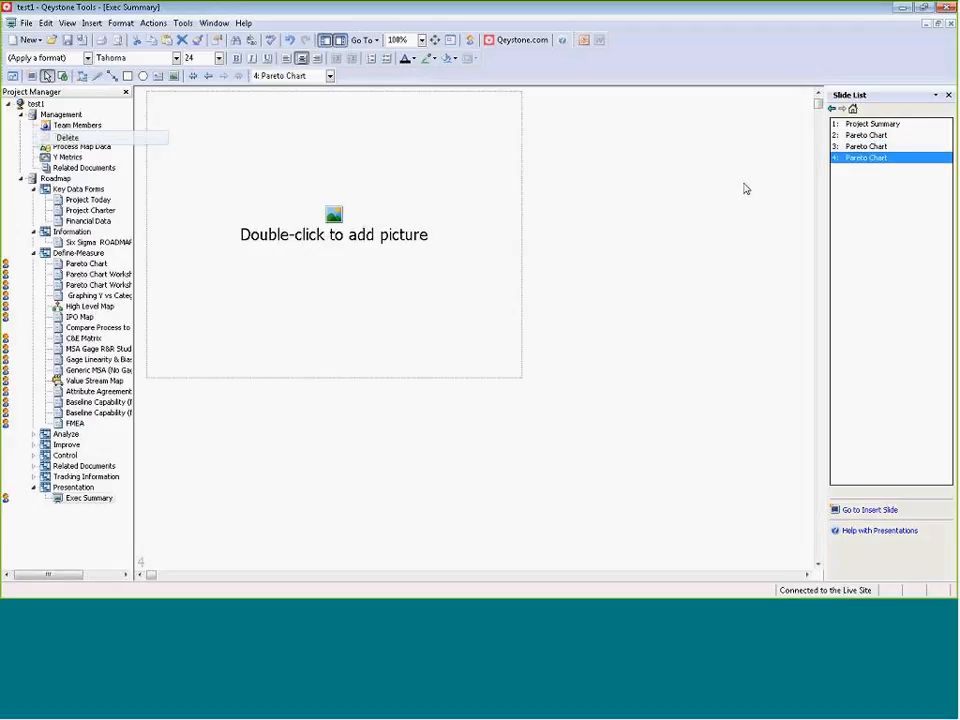
left_click(331, 272)
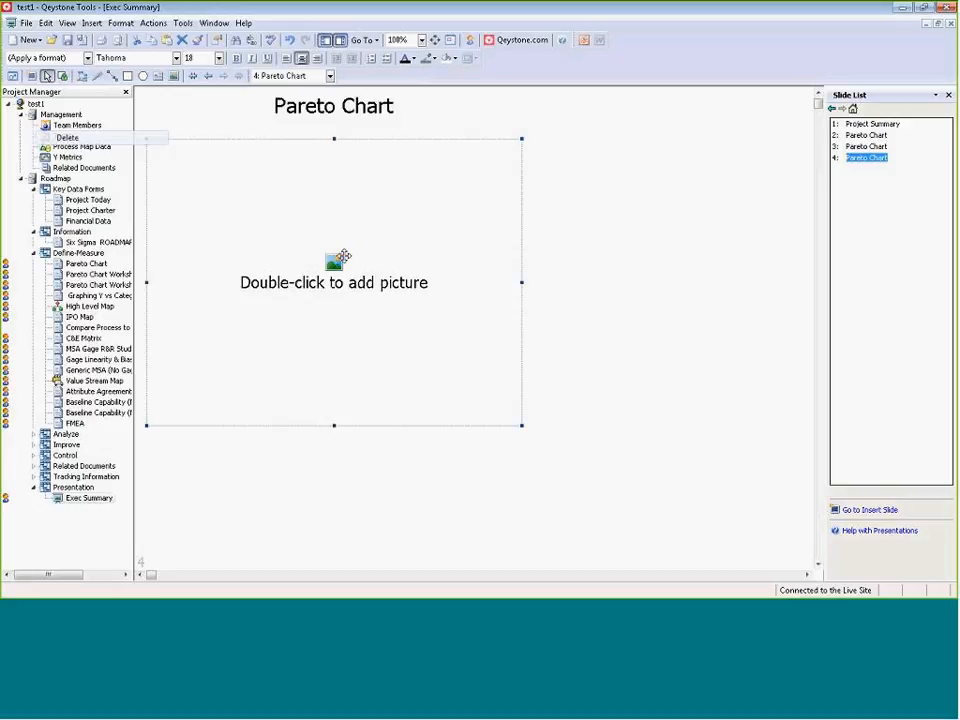
right_click(343, 257)
left_click(370, 290)
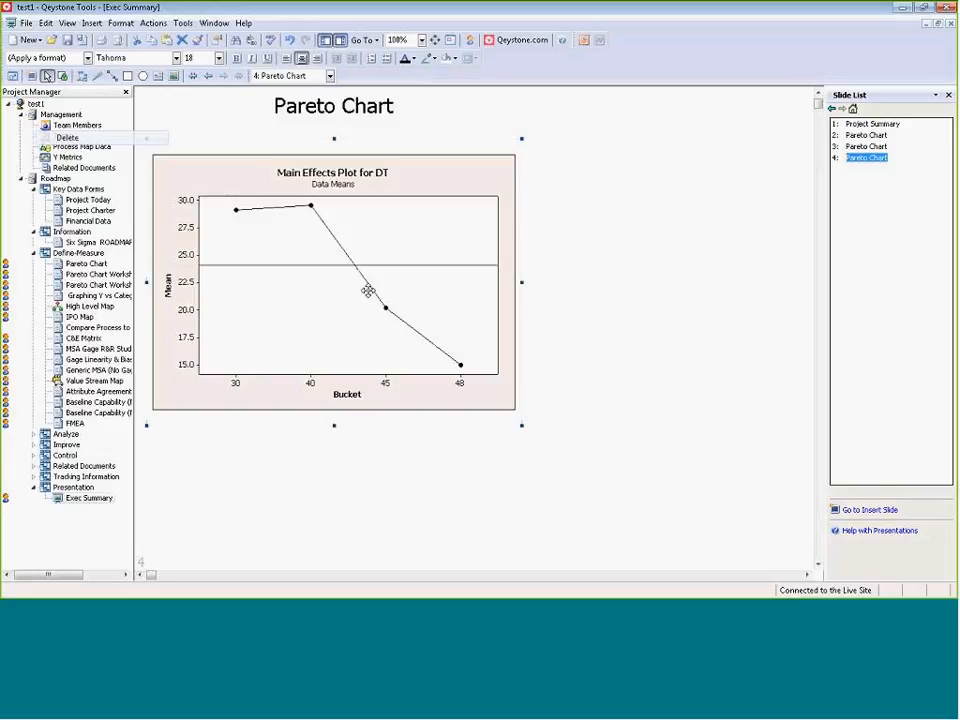
left_click(593, 271)
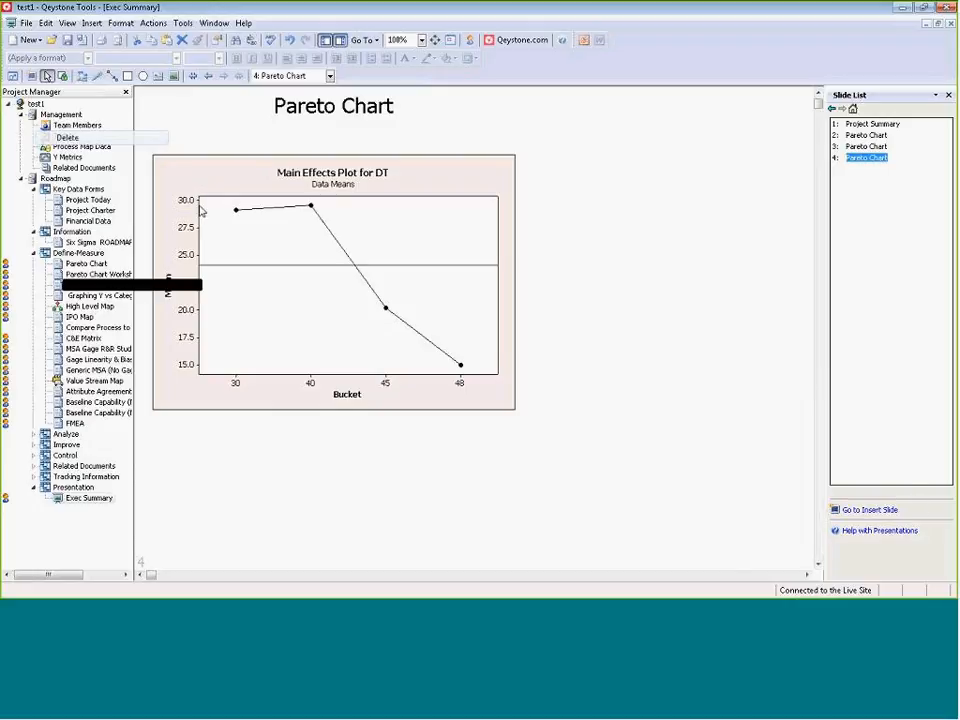
Insert a Title, Text, and Picture slide after slide 4 and paste the copied Main Effects Plot graph into its picture placeholder.
left_click(885, 514)
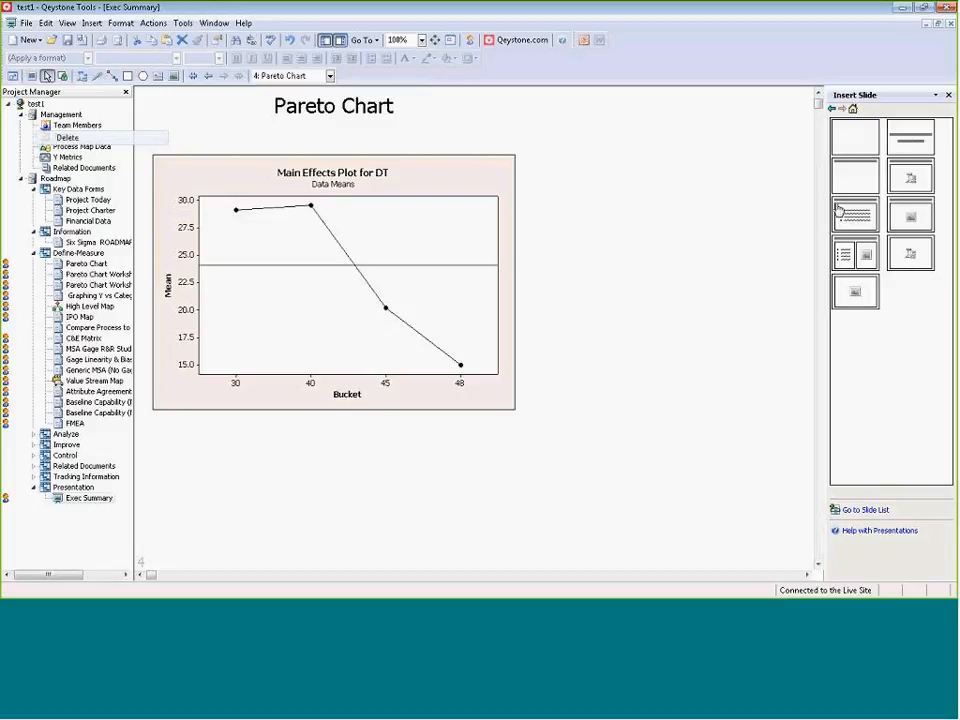
left_click(868, 257)
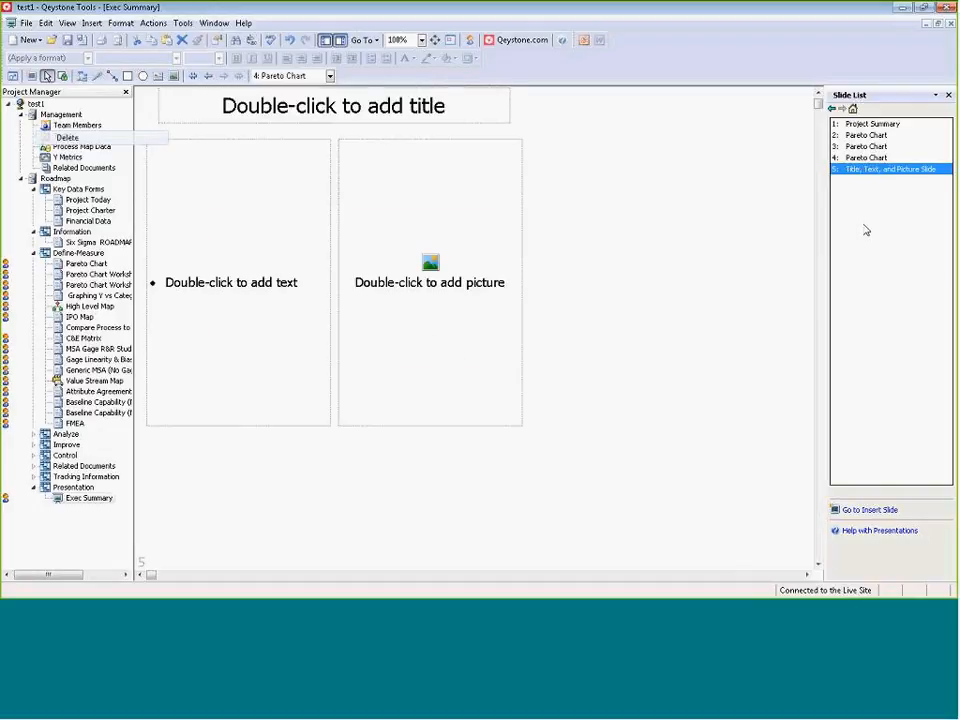
left_click(248, 282)
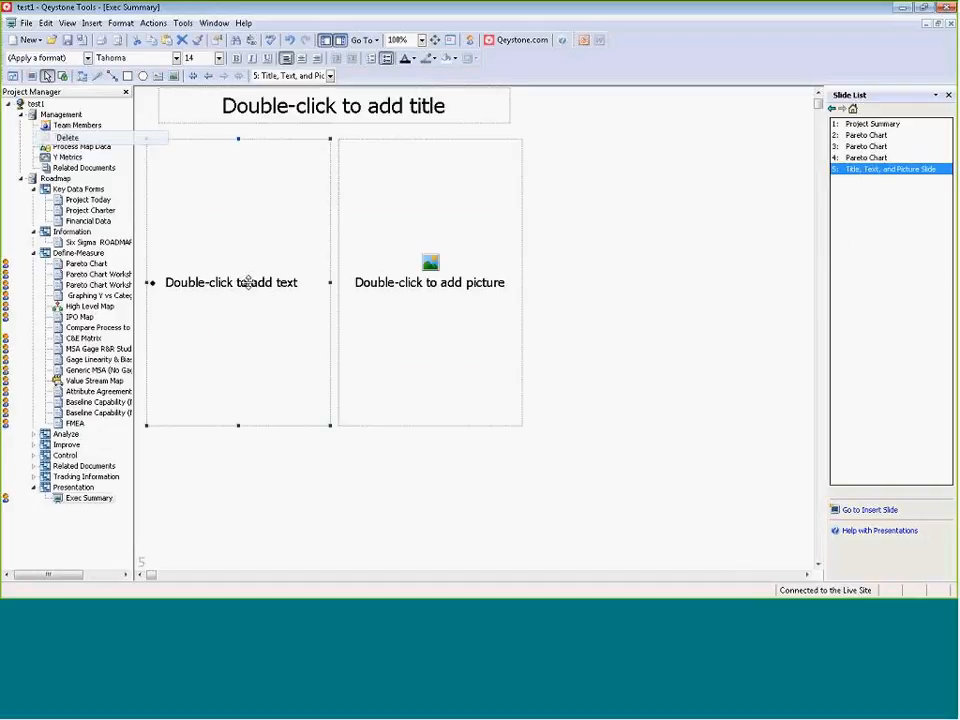
right_click(380, 285)
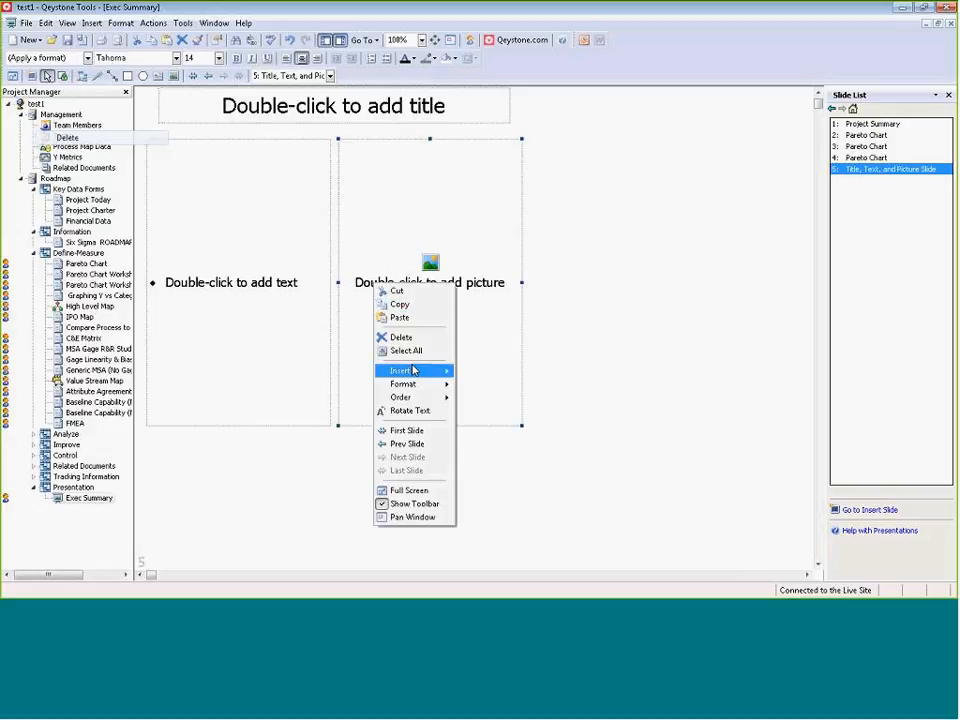
left_click(418, 317)
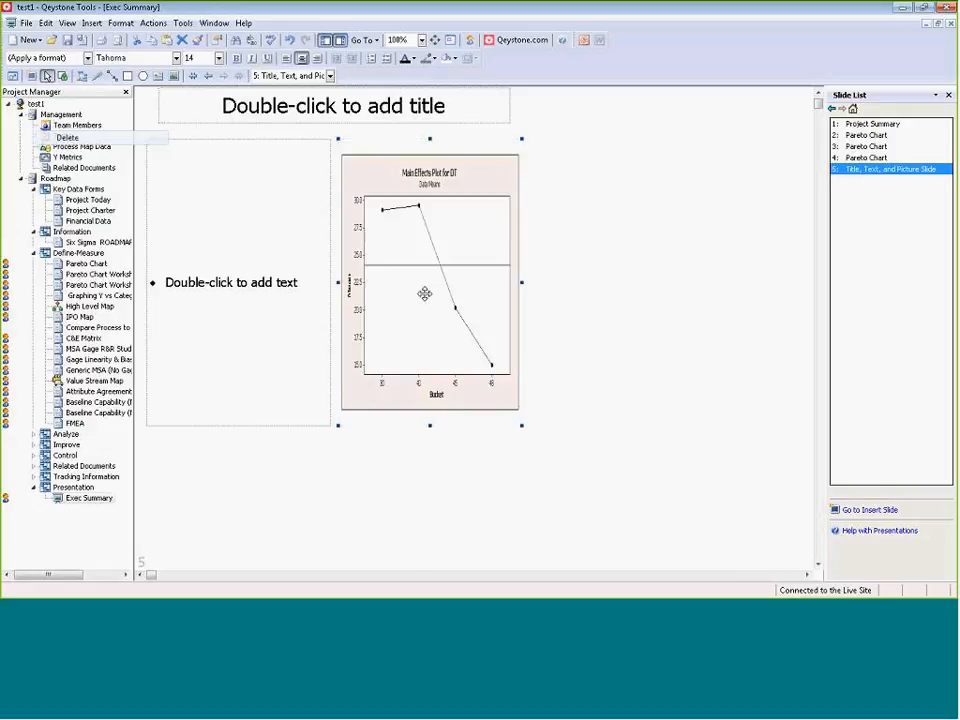
Replace the bulleted placeholder text on slide 5 with two bullets, "Option 1" and "Option 2".
left_click(208, 287)
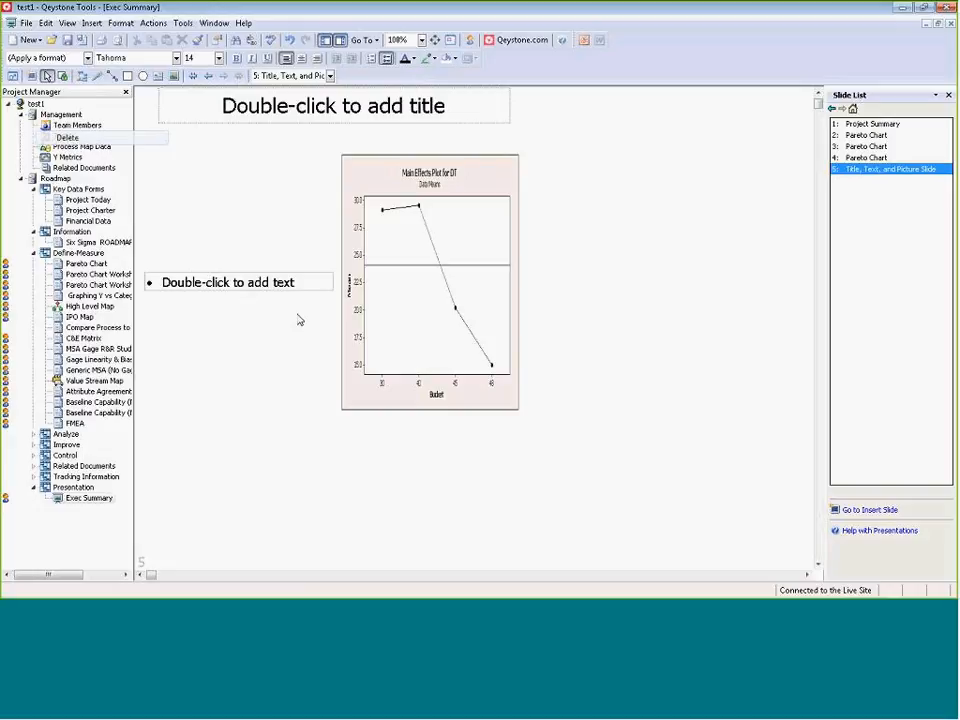
left_click_drag(295, 283, 158, 291)
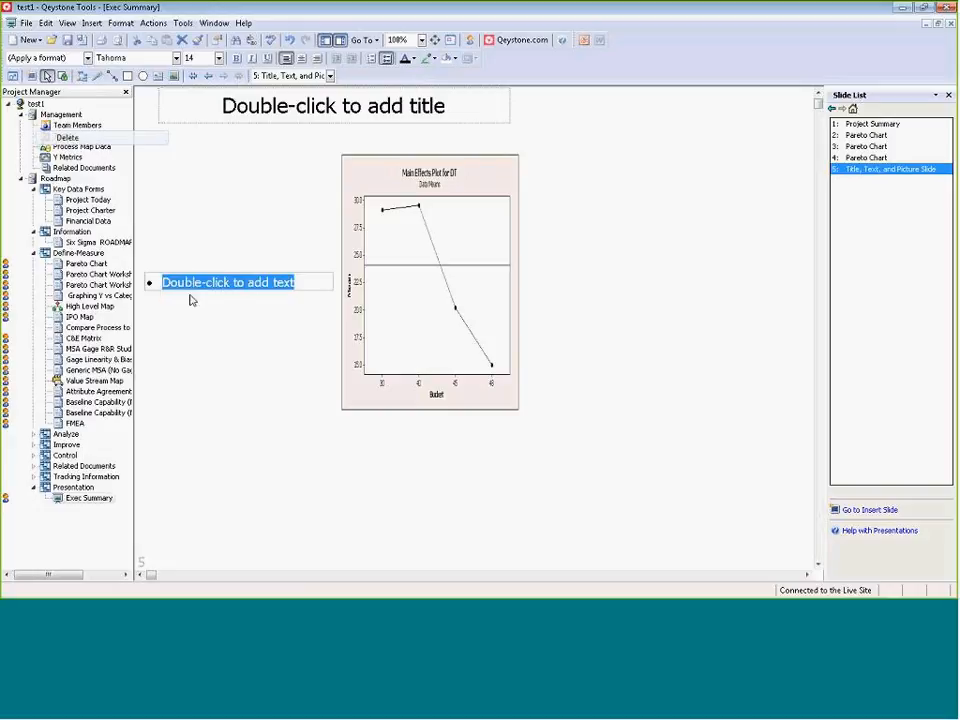
type("Option 1")
key("Return")
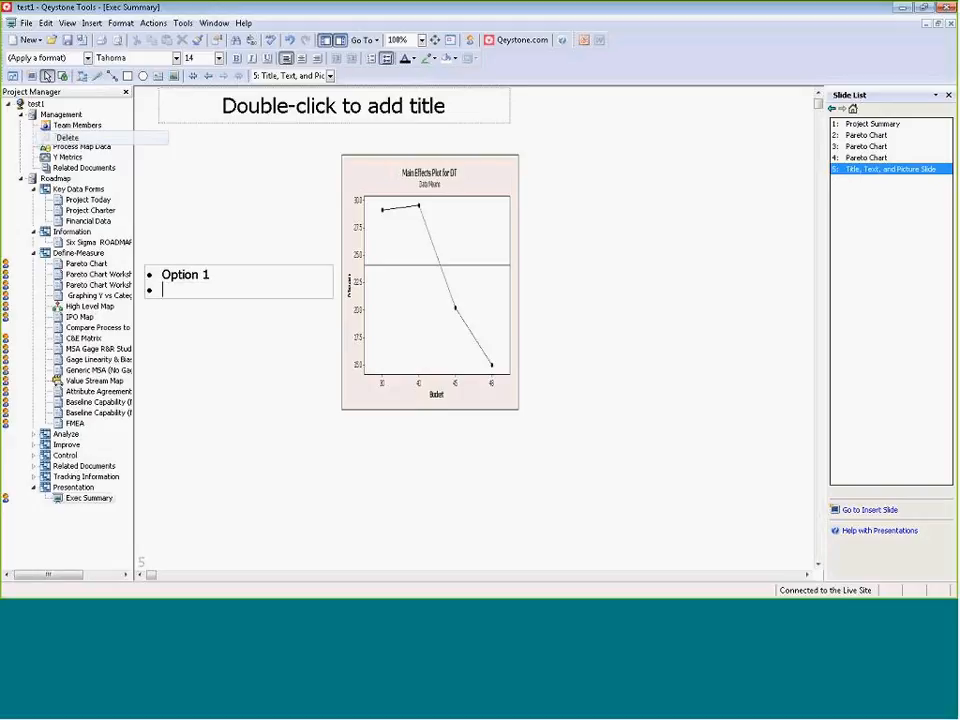
type("Option 2")
key("Escape")
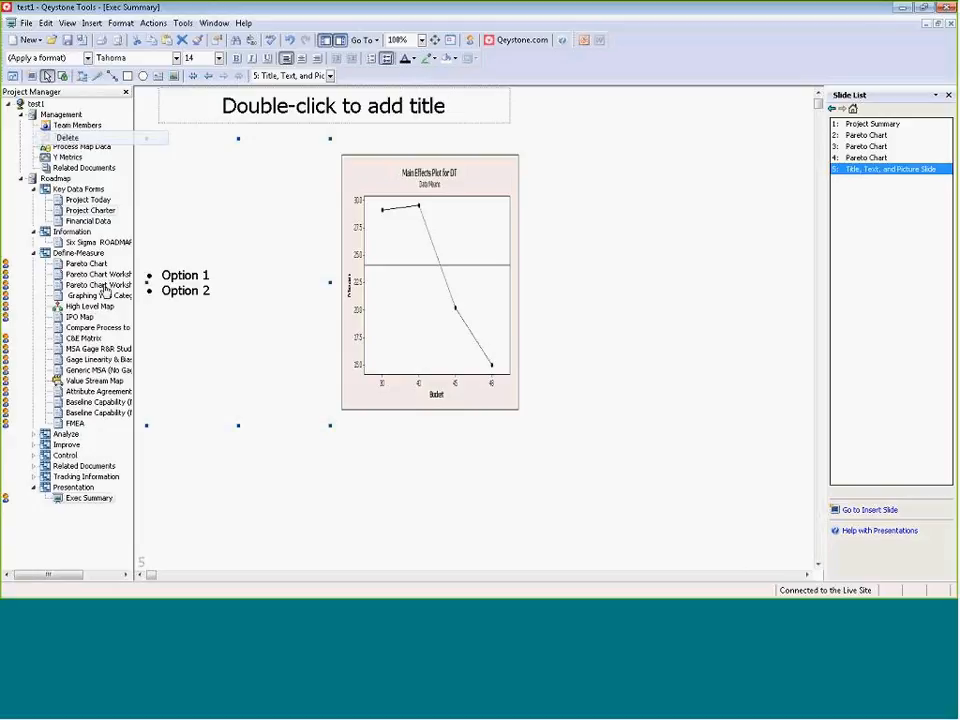
Narrow the bullet text box on slide 5 and widen the graph toward it to fill the freed space.
left_click_drag(330, 282, 240, 291)
left_click(349, 277)
left_click_drag(340, 283, 221, 283)
left_click(275, 481)
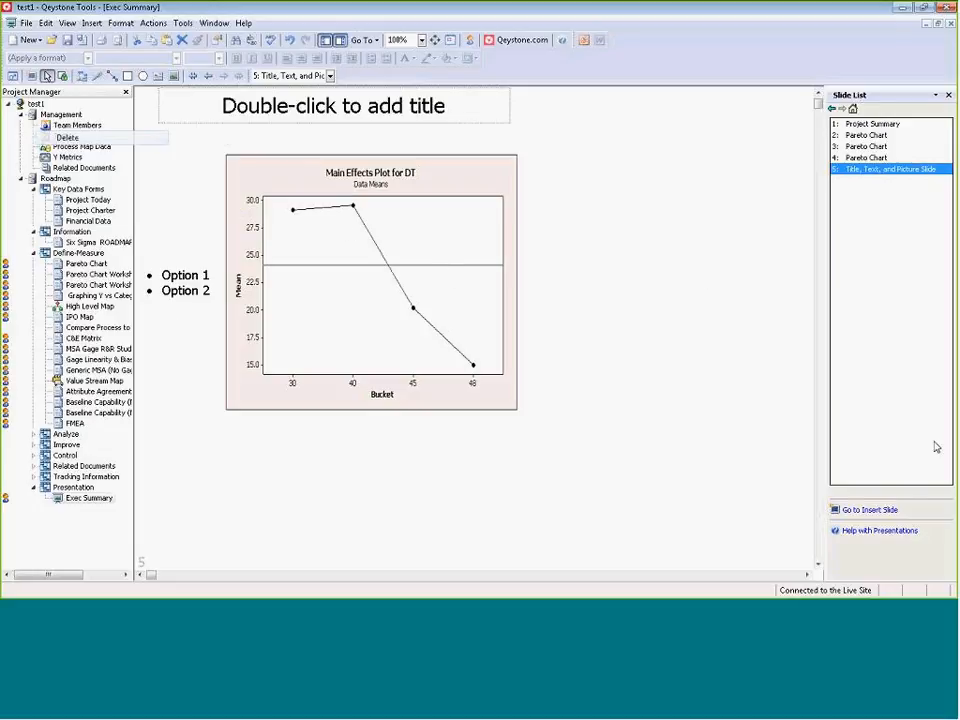
Insert a Title and Tool slide after slide 5 and add the Value Stream Map to its tool placeholder.
left_click(882, 510)
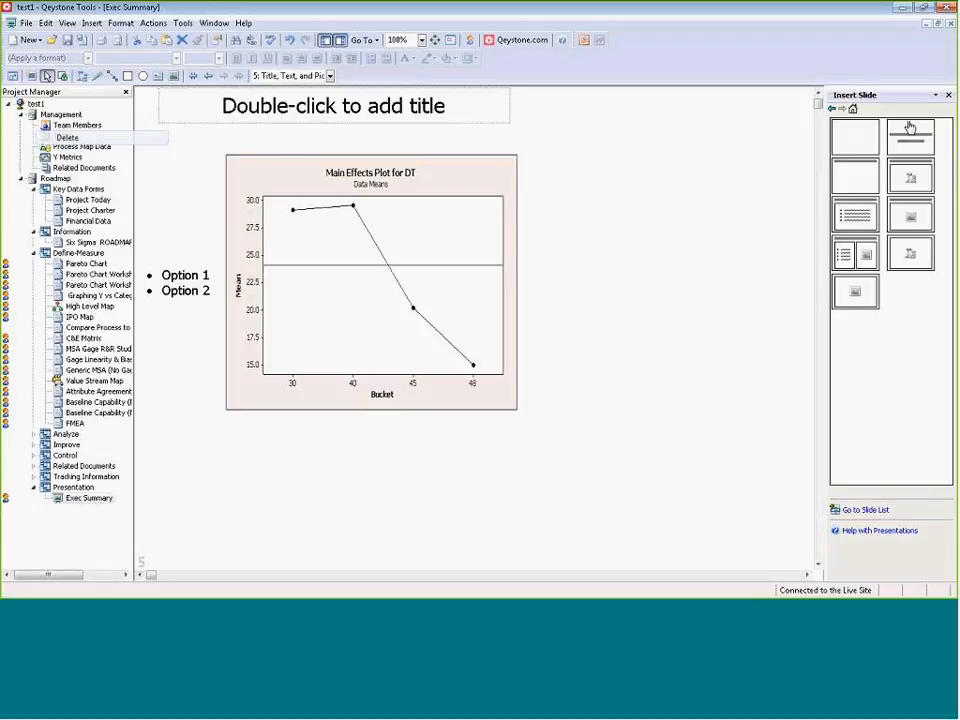
left_click(907, 188)
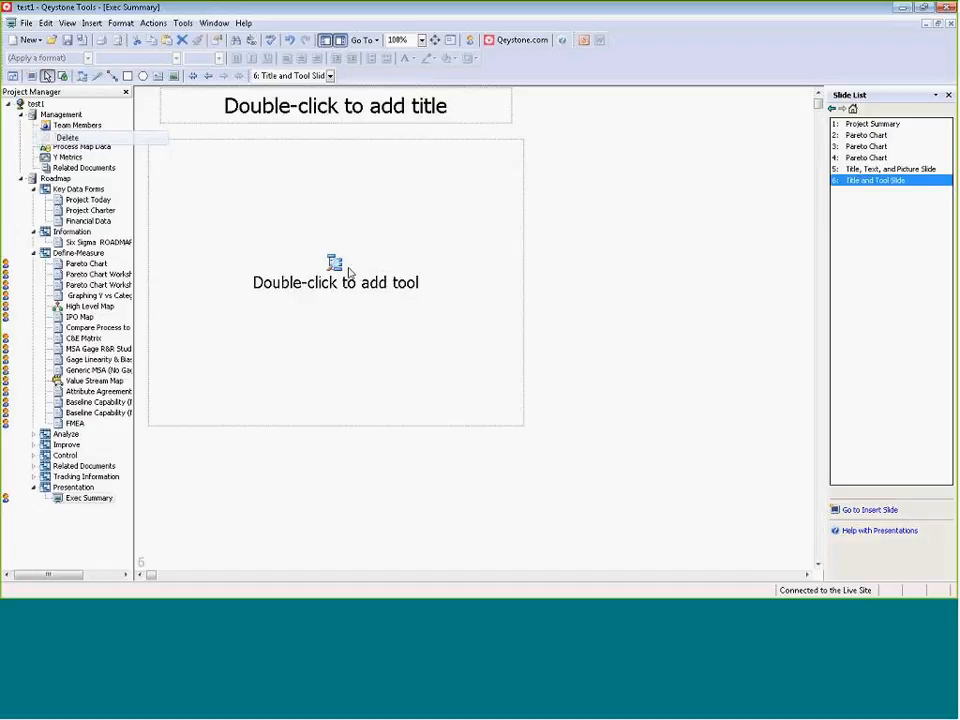
double_click(358, 285)
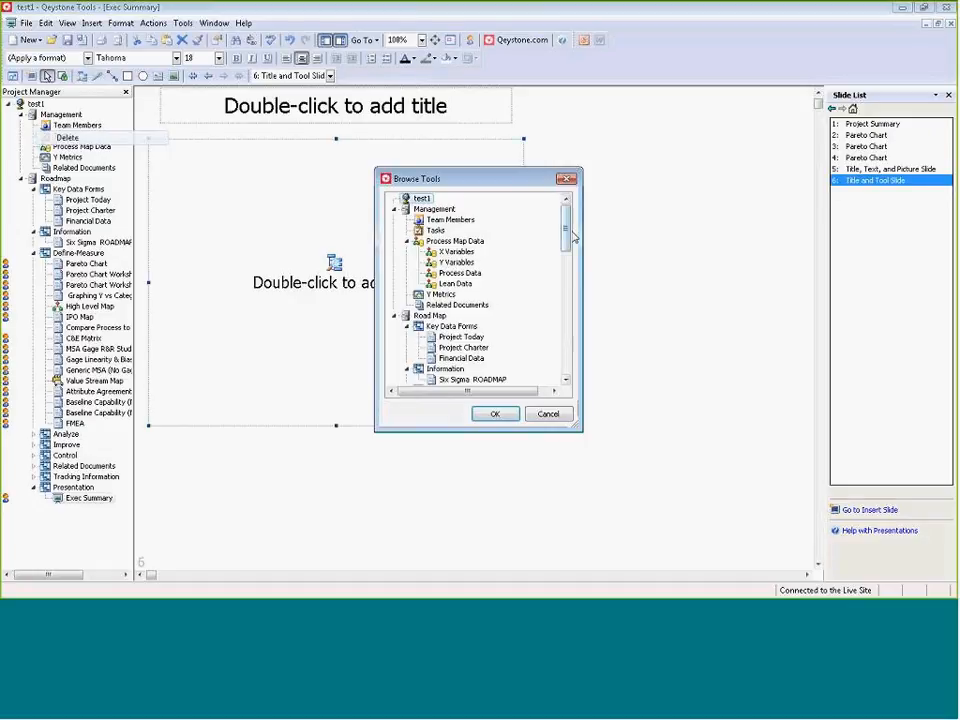
left_click_drag(569, 249, 568, 276)
double_click(490, 337)
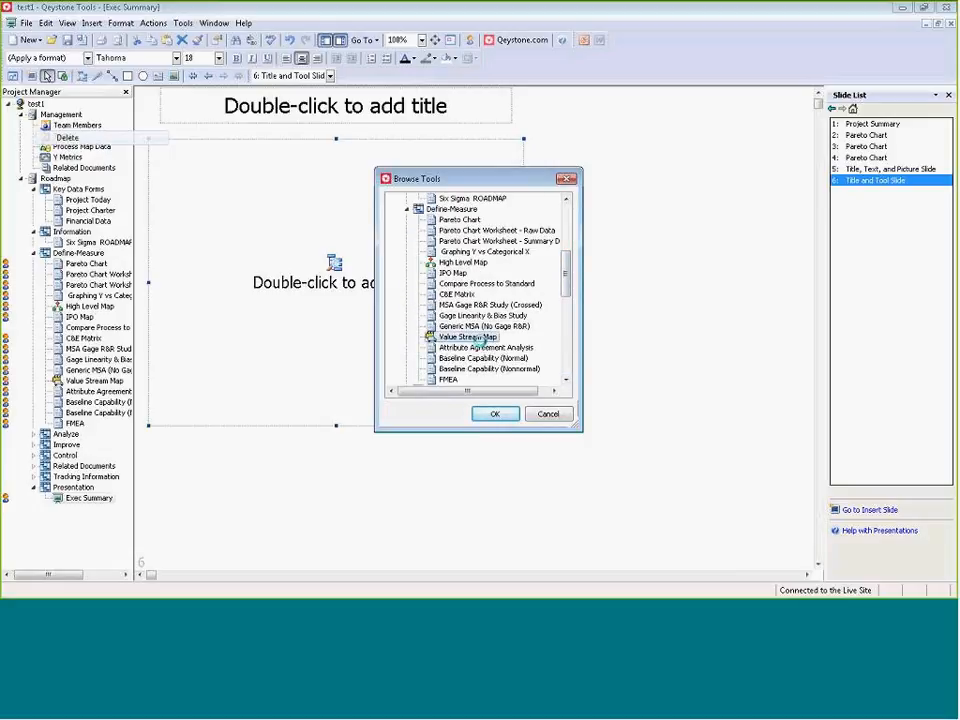
Shrink the value stream map on slide 6 and adjust its width so it fits beneath the title.
left_click(734, 576)
left_click_drag(291, 575, 177, 575)
scroll(745, 463, "down", 4)
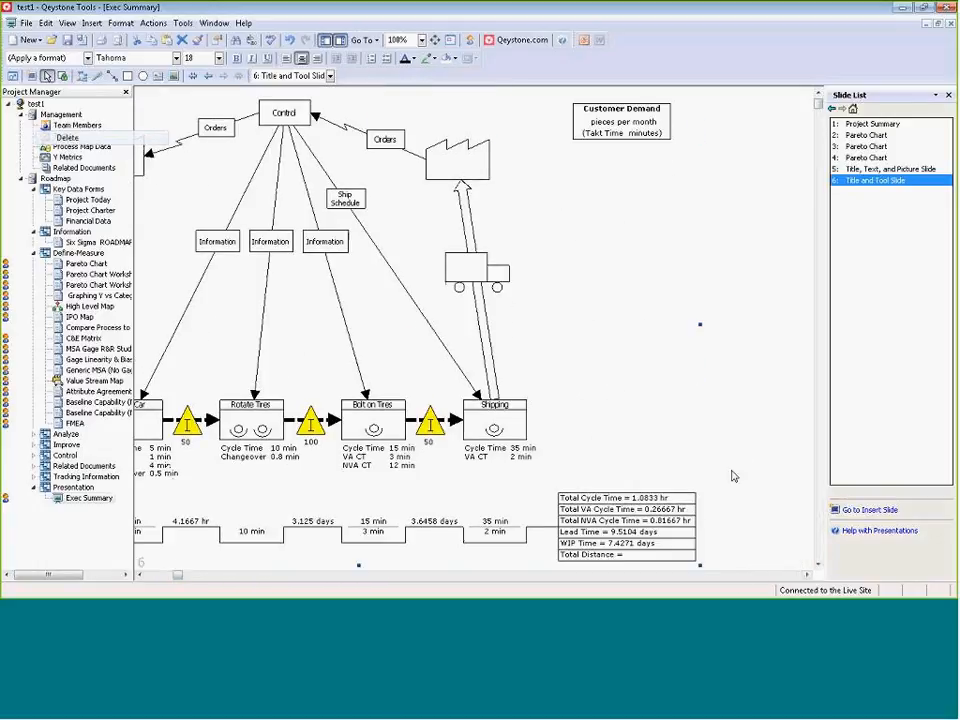
left_click_drag(699, 534, 223, 244)
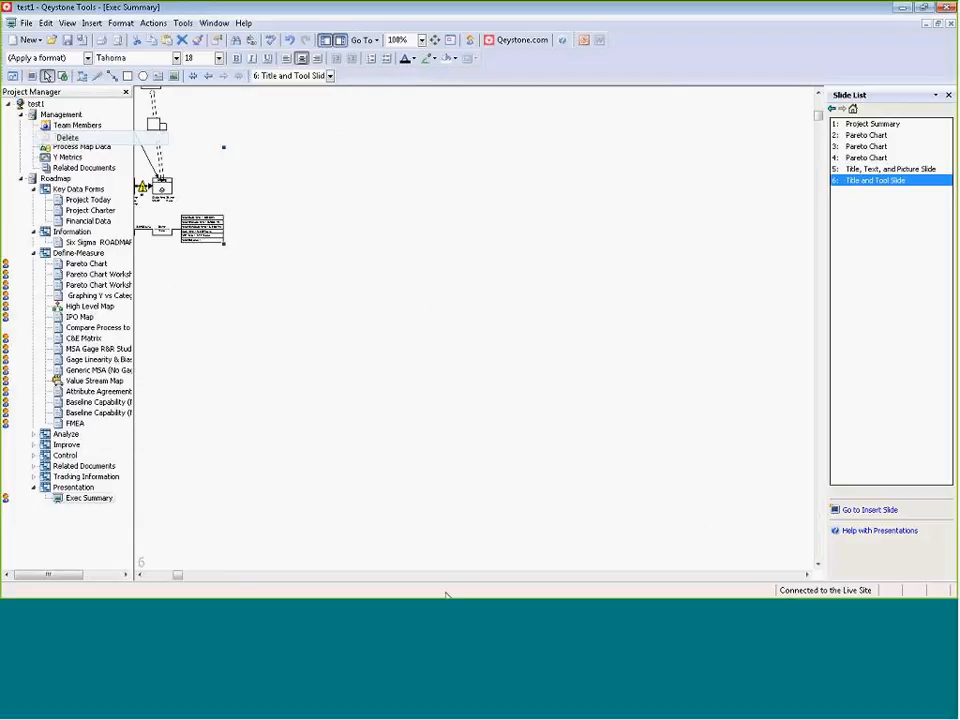
left_click(170, 581)
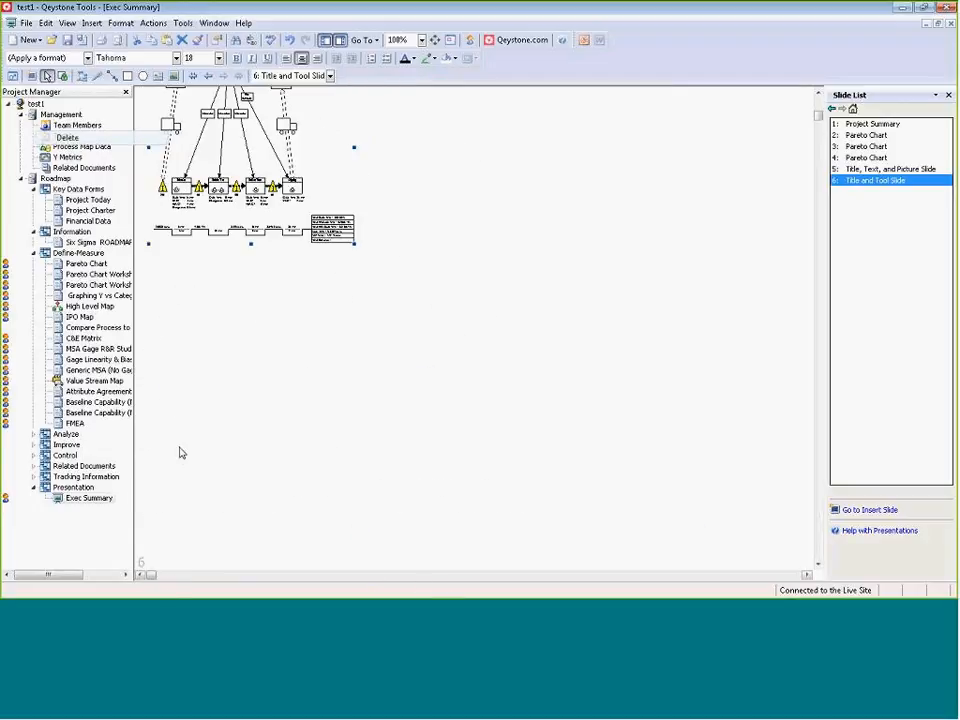
scroll(181, 453, "up", 2)
left_click_drag(354, 235, 510, 235)
Title slide 6 "VSM".
double_click(446, 111)
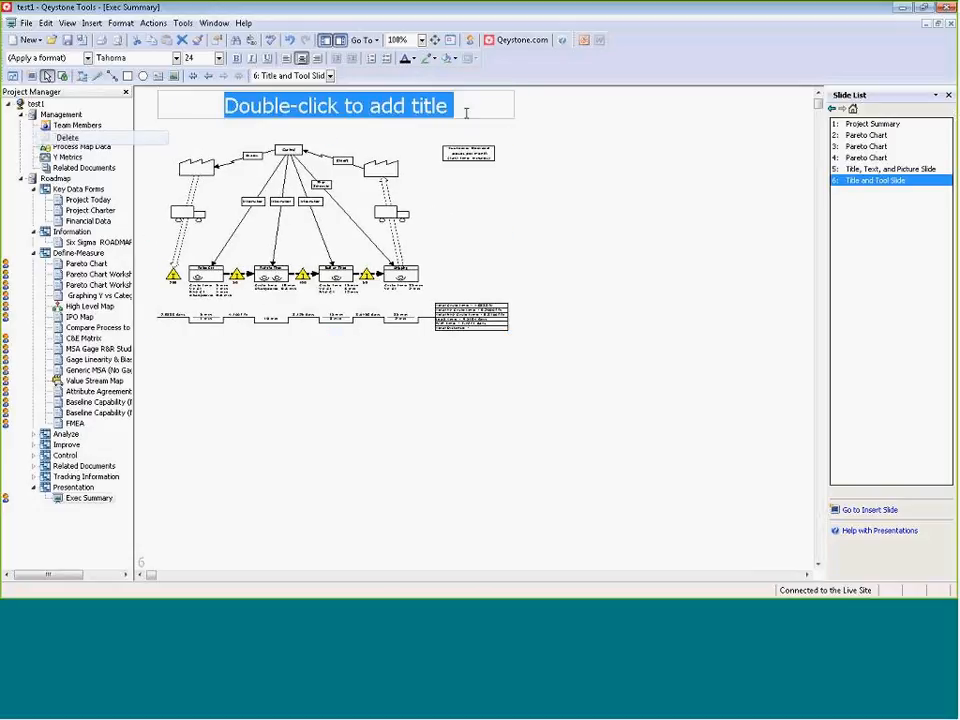
type("VSM")
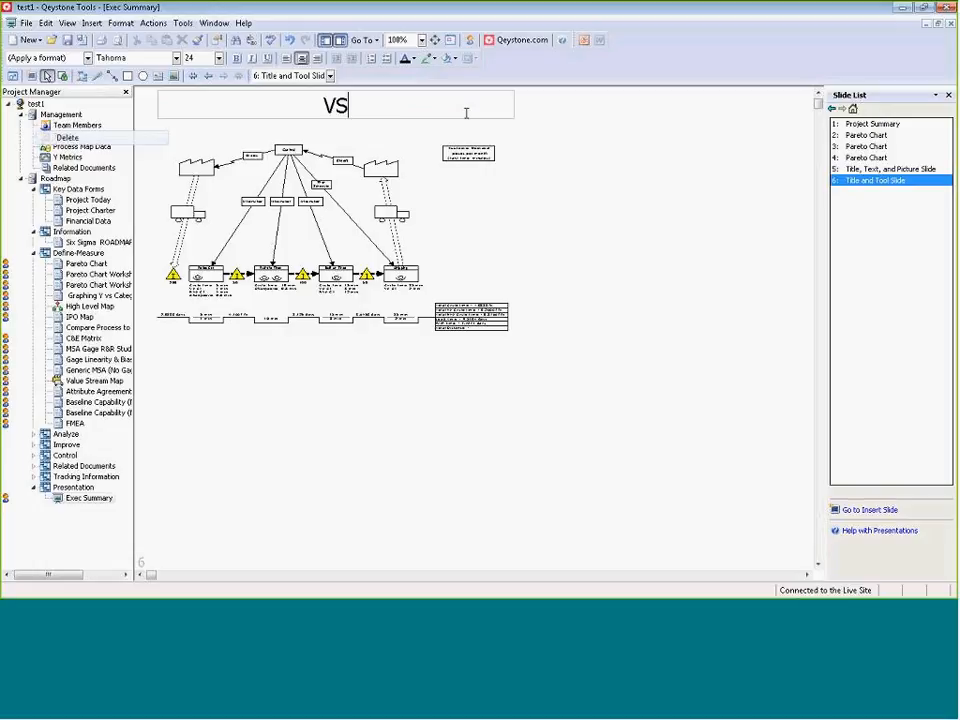
left_click(556, 184)
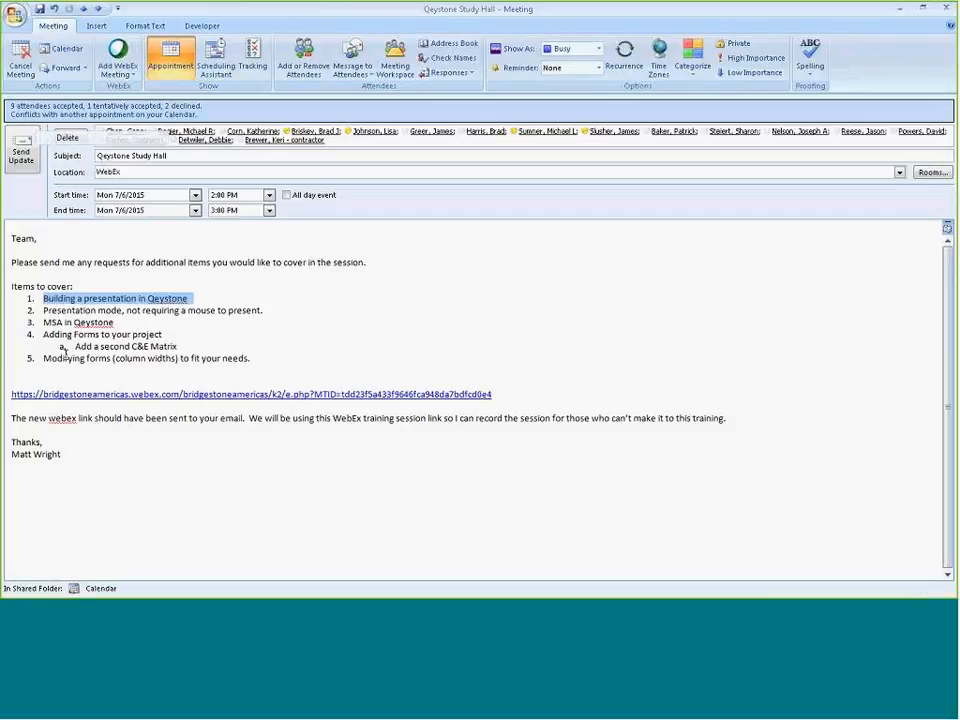
Highlight the "Presentation mode" agenda item in the Outlook meeting, then return to Qeystone Tools and step through the presentation from slide 1 to 3.
triple_click(262, 312)
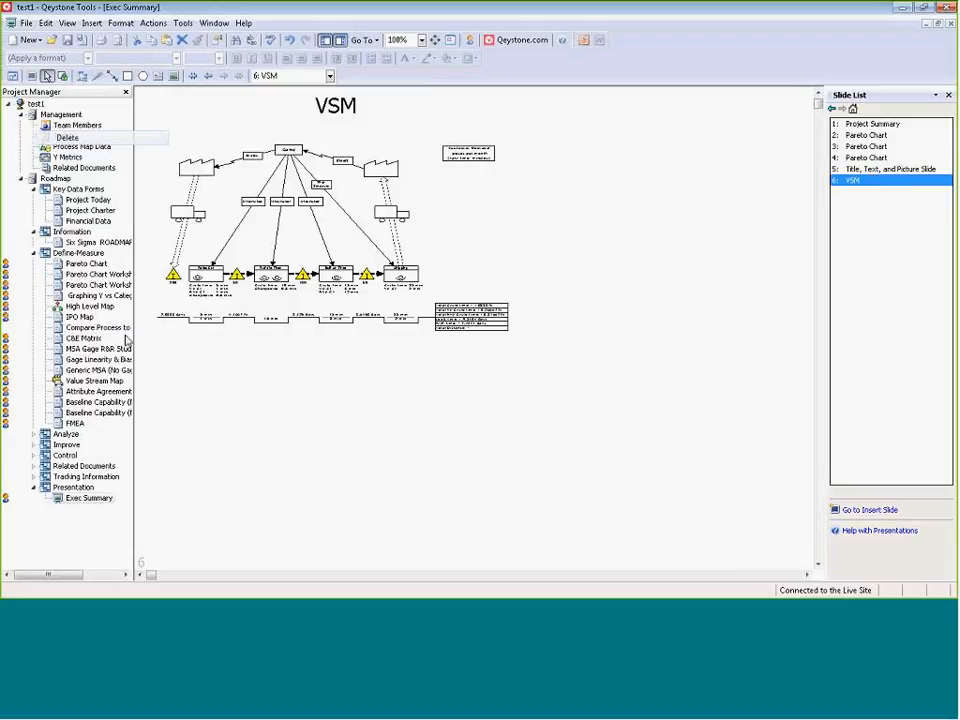
left_click(866, 124)
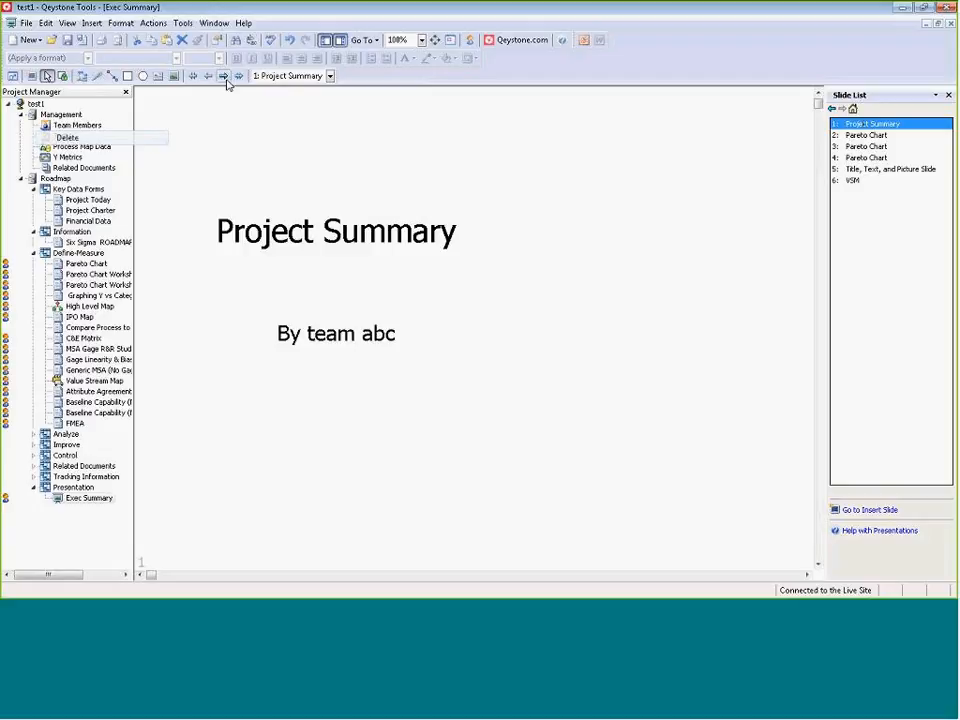
left_click(225, 78)
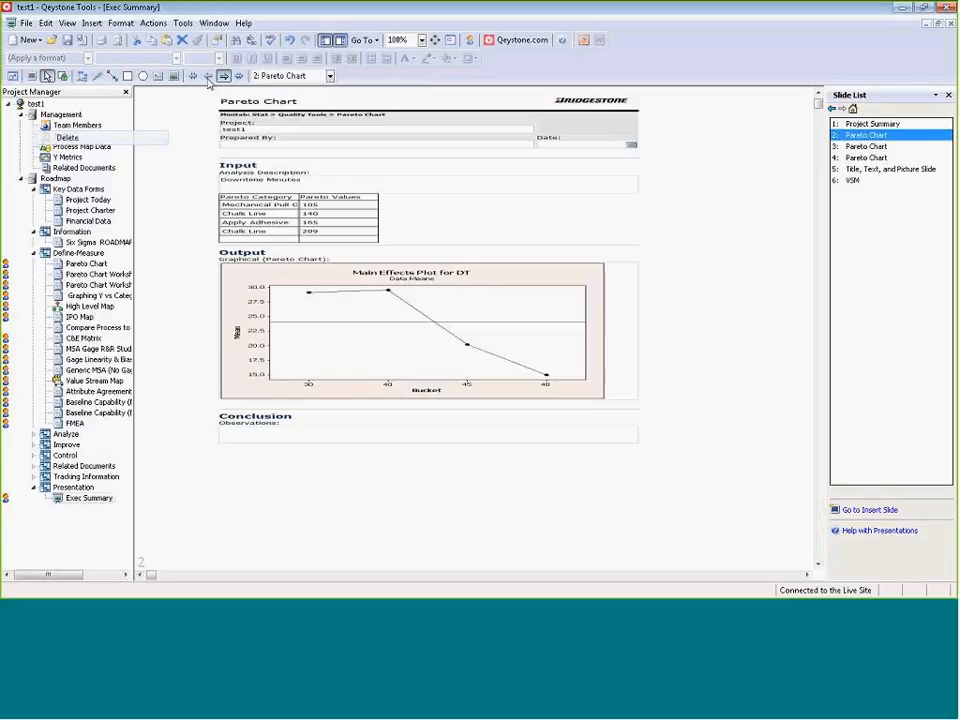
left_click(224, 76)
Search the slide, zoom, navigation, window and Exec Summary options for a way to start presentation mode.
left_click(330, 76)
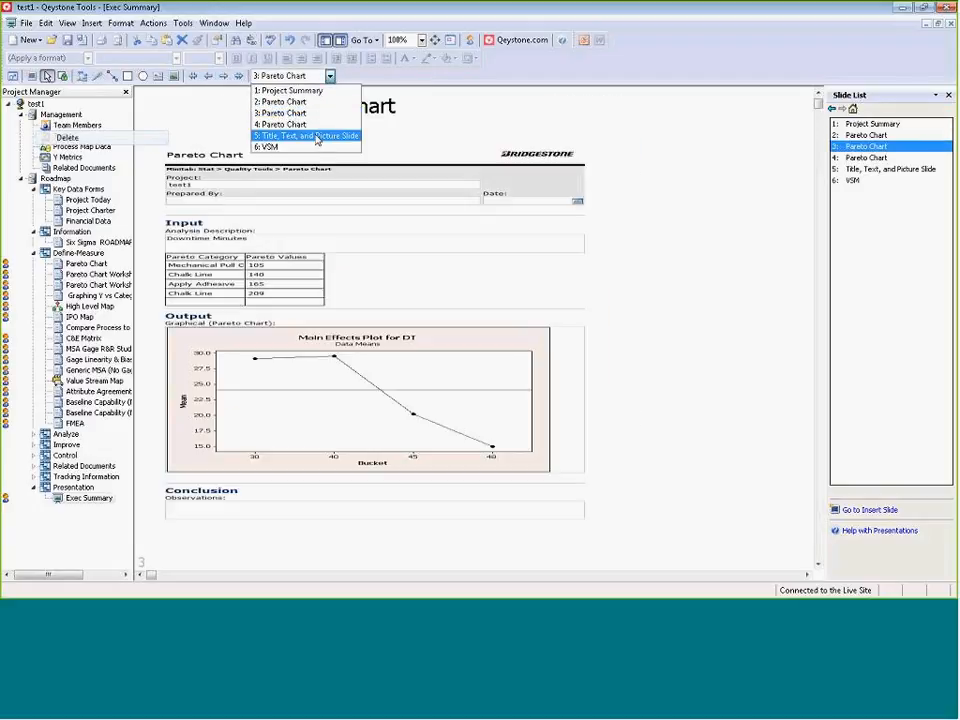
left_click(421, 40)
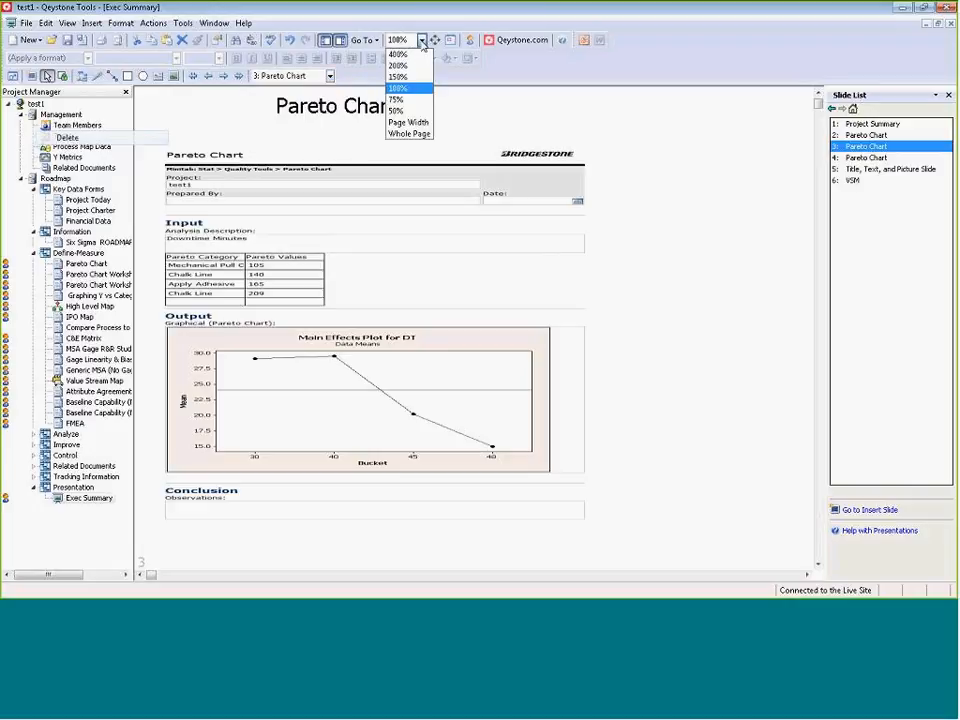
left_click(673, 140)
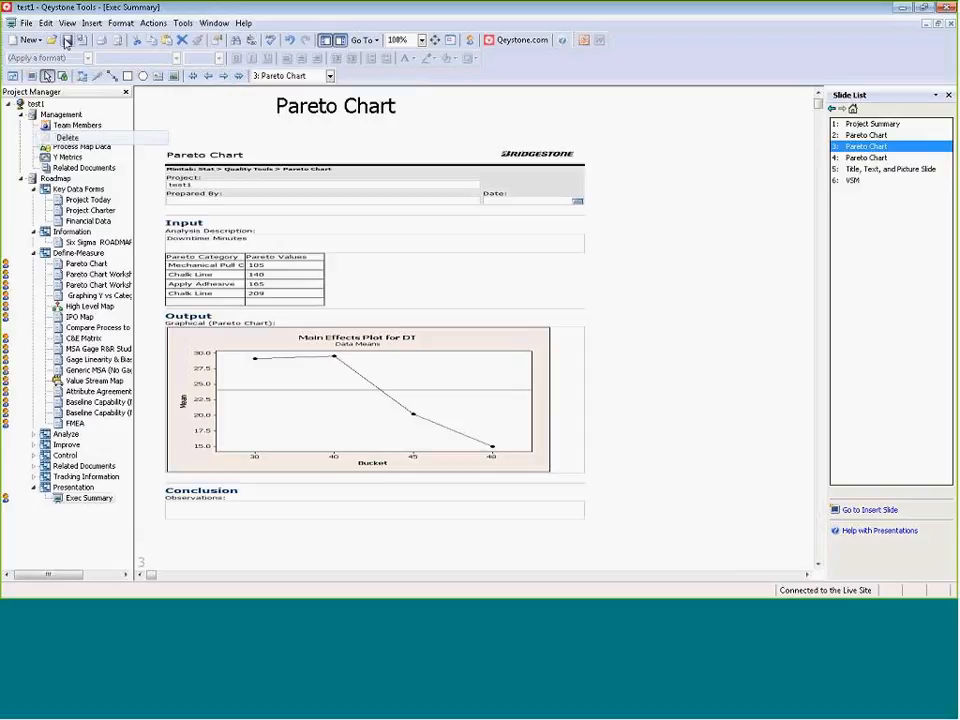
left_click(10, 22)
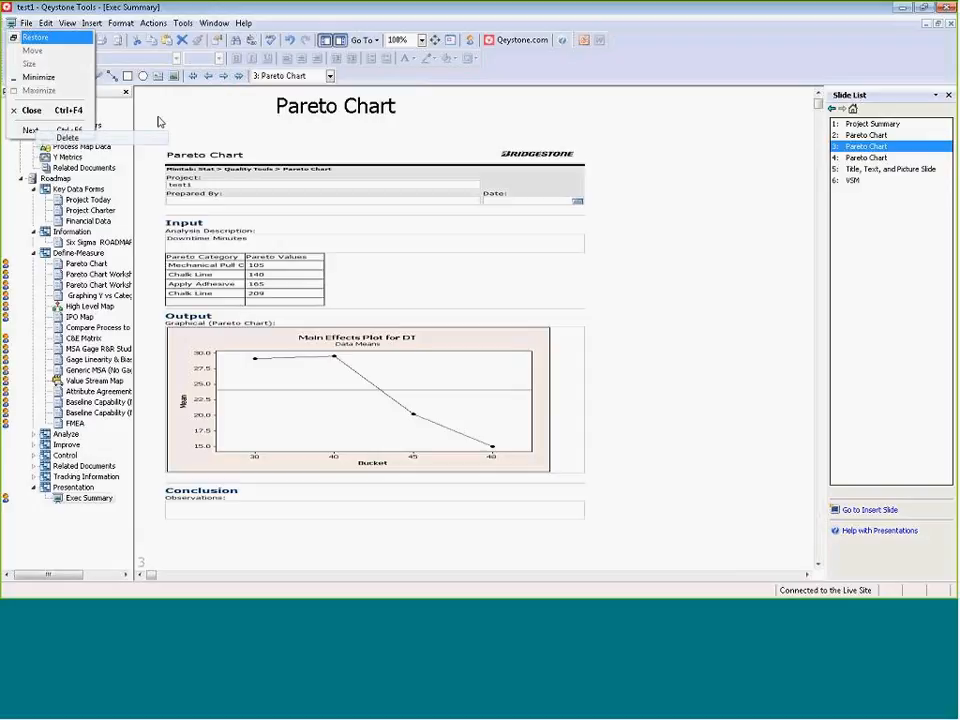
left_click(683, 144)
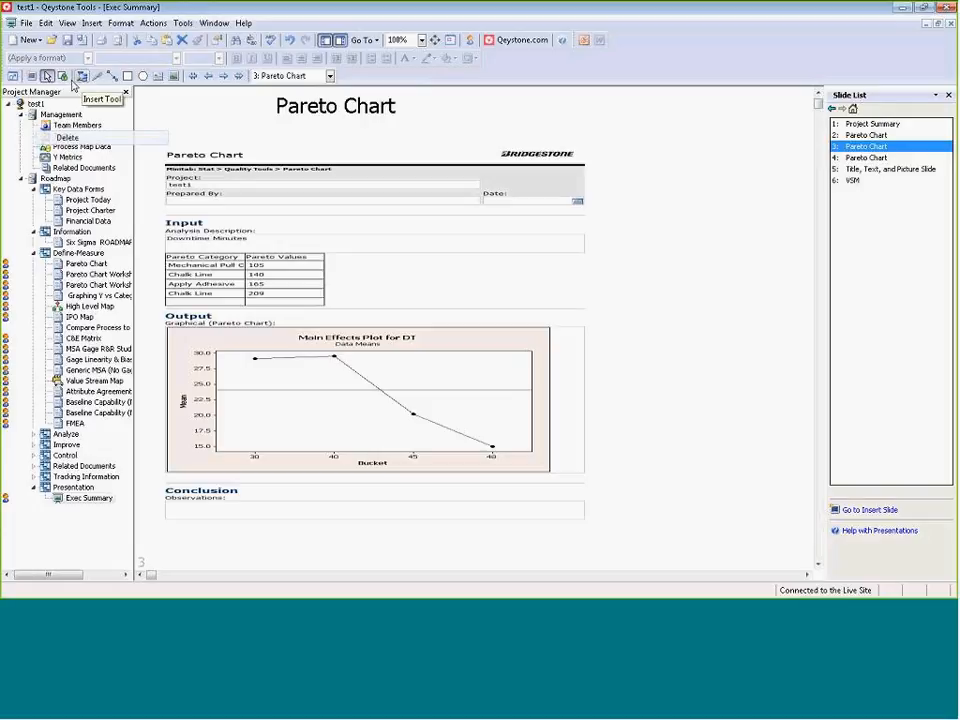
left_click(372, 40)
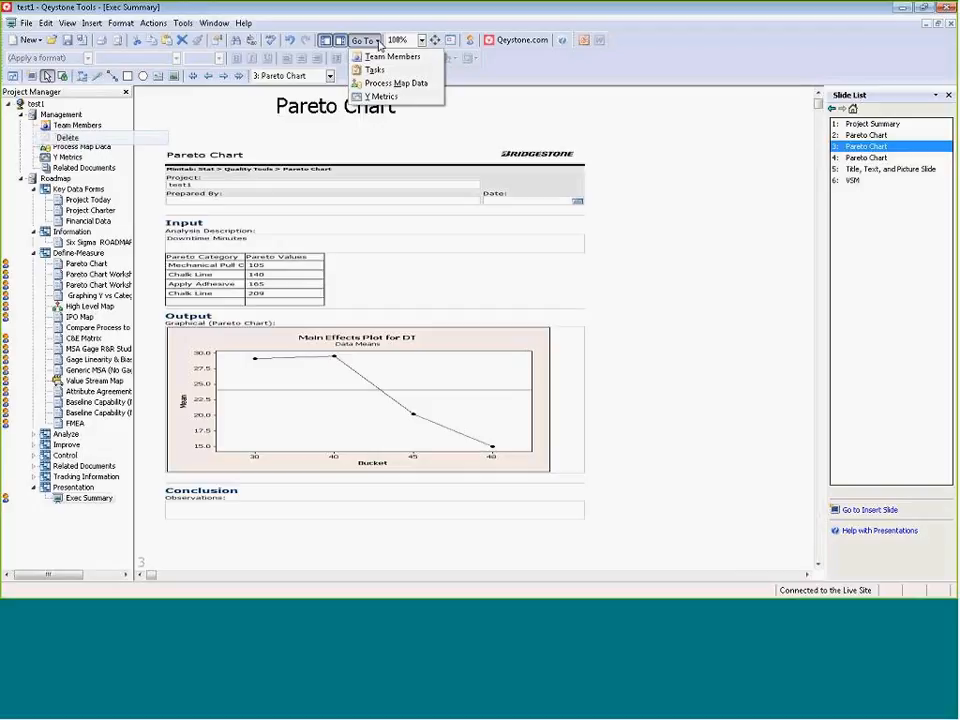
left_click(501, 113)
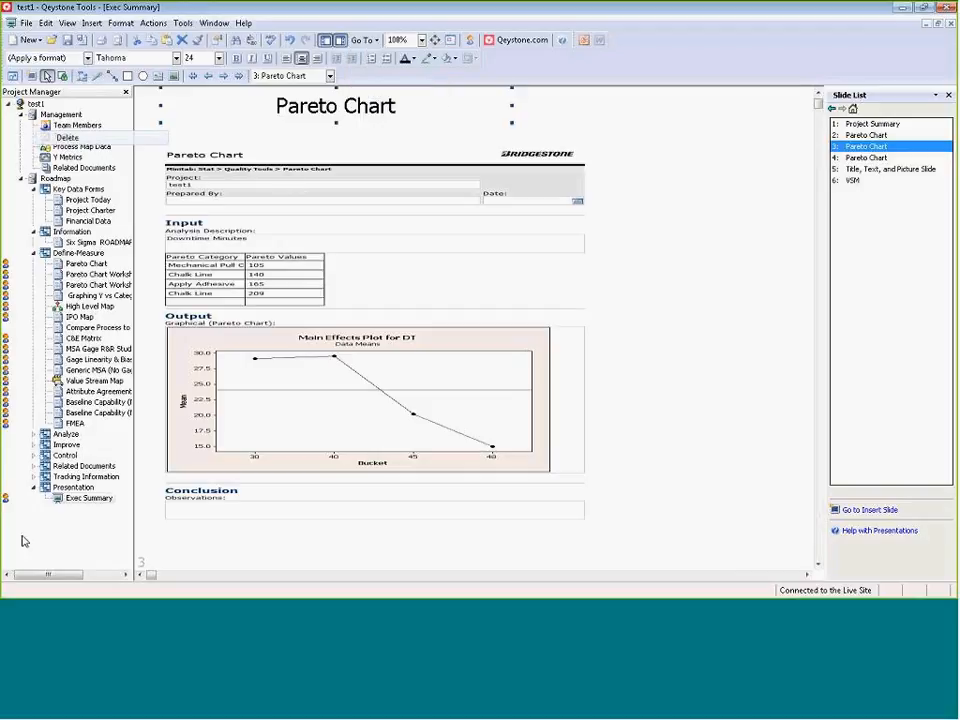
right_click(78, 503)
left_click(78, 499)
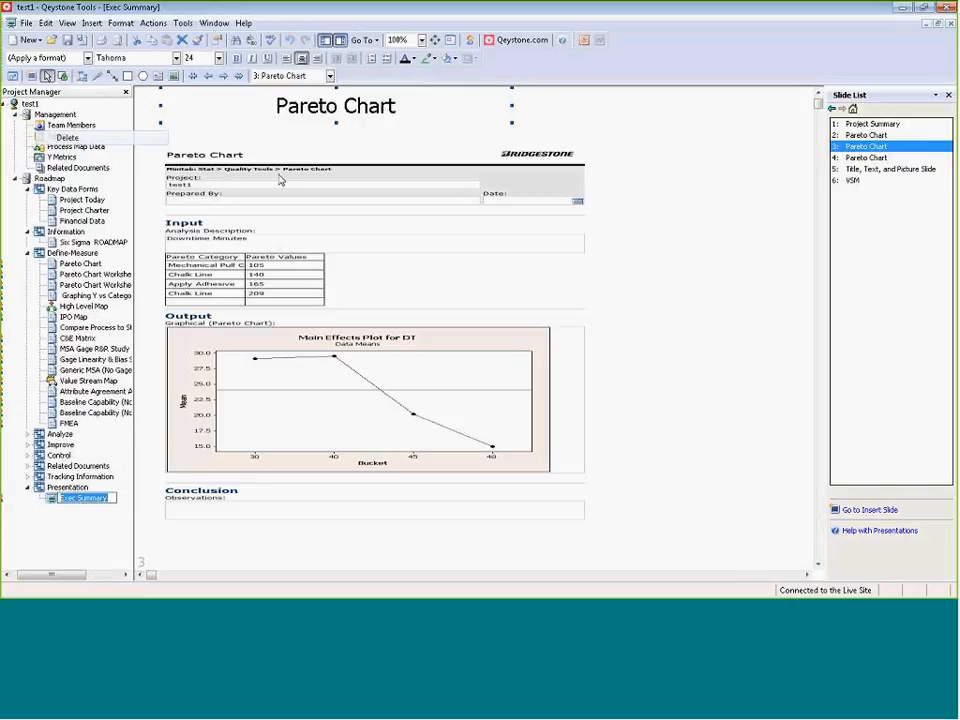
left_click(291, 76)
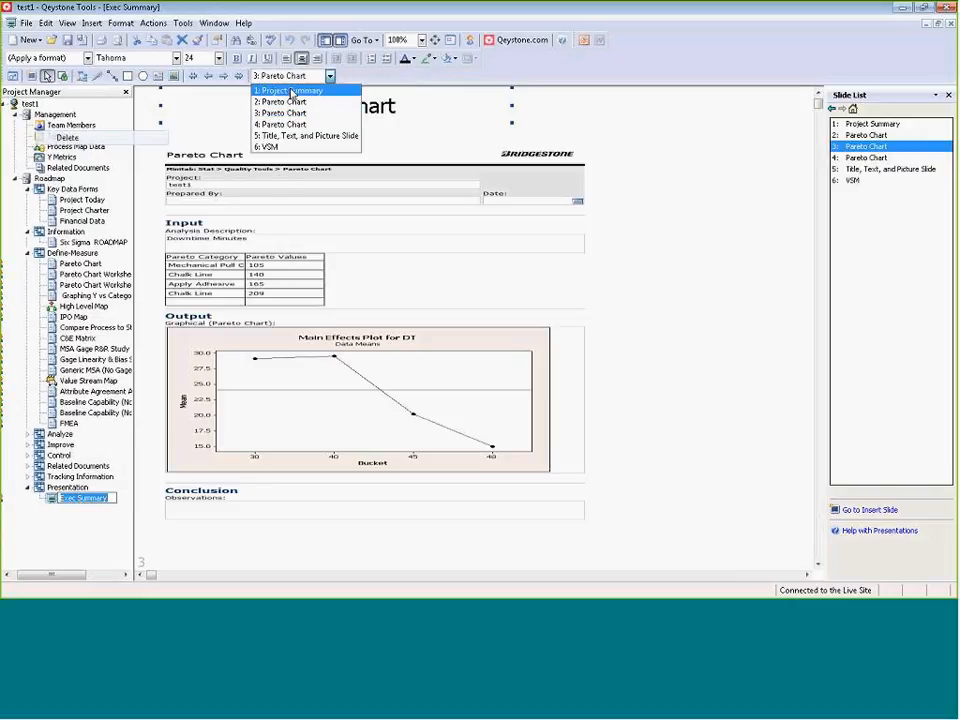
left_click(376, 42)
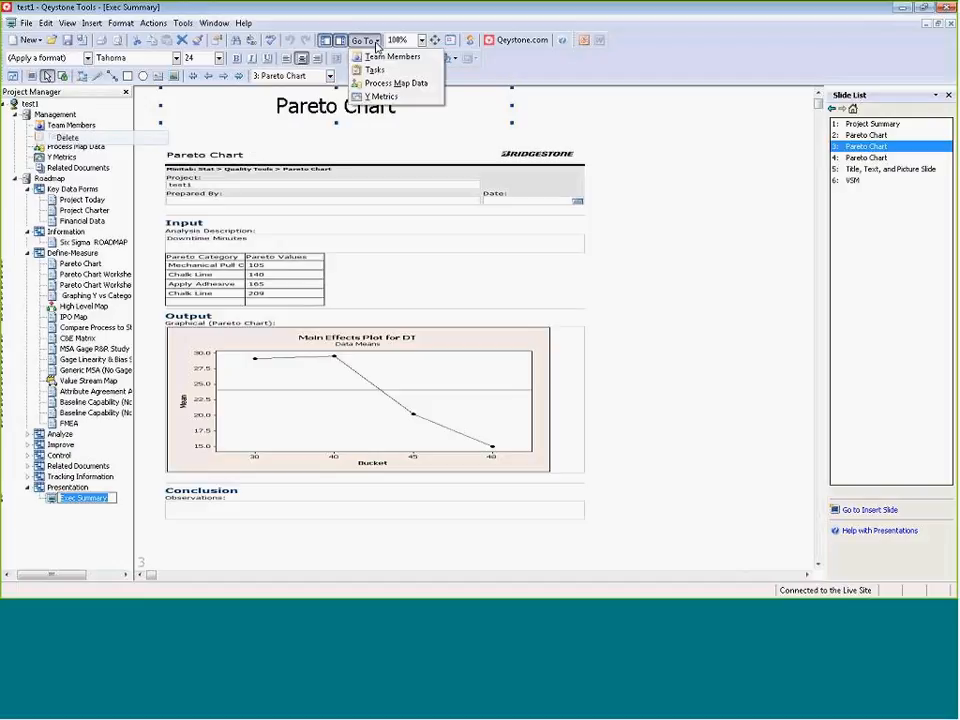
left_click(422, 40)
left_click(422, 40)
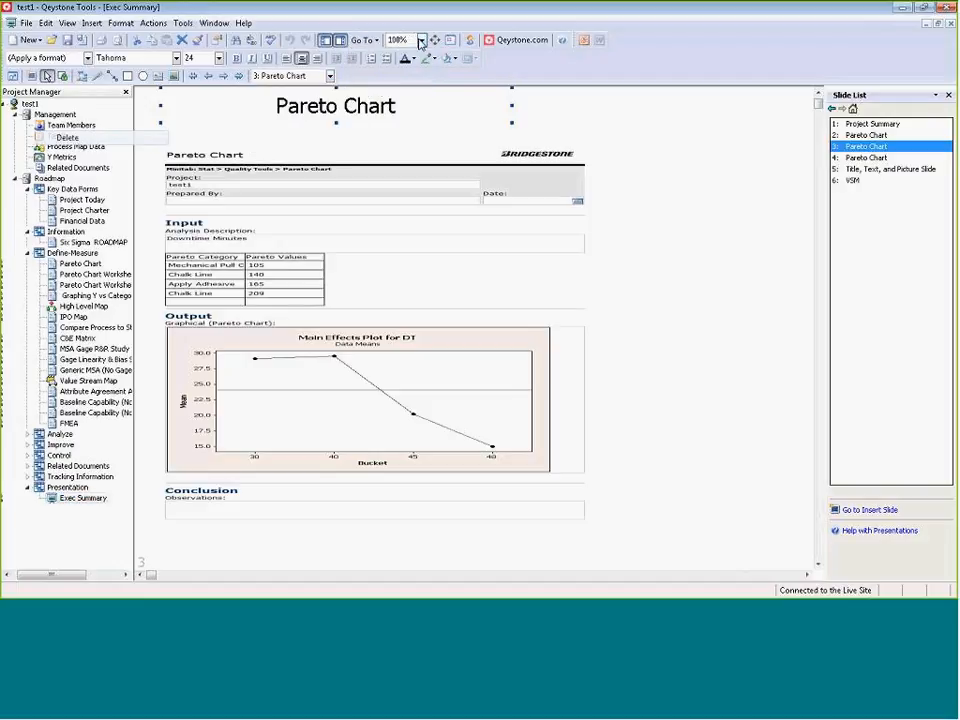
left_click(422, 40)
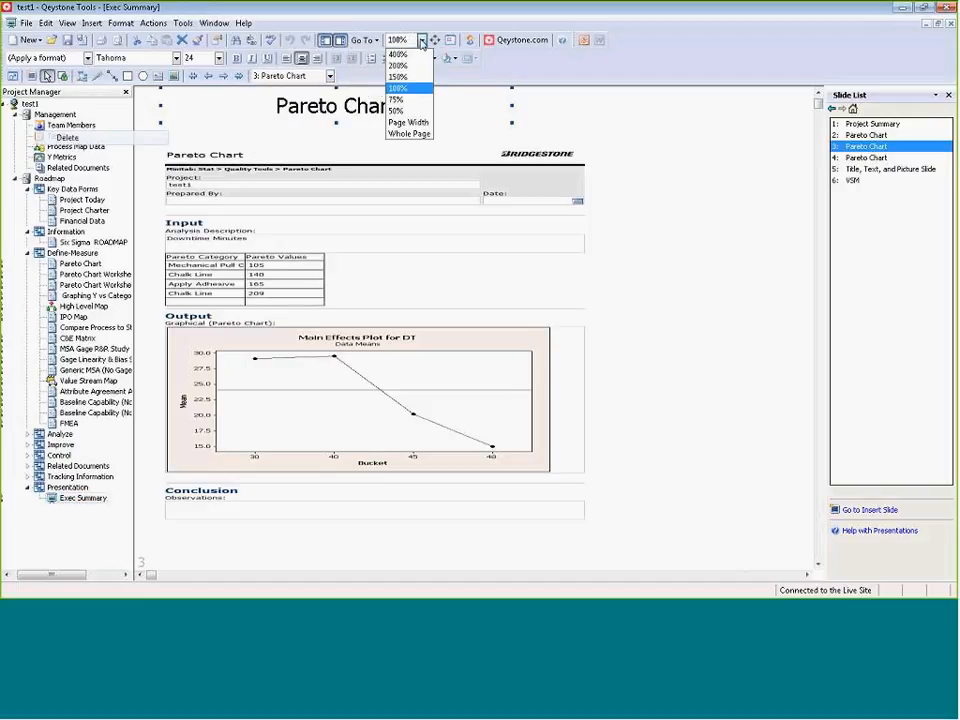
left_click(422, 40)
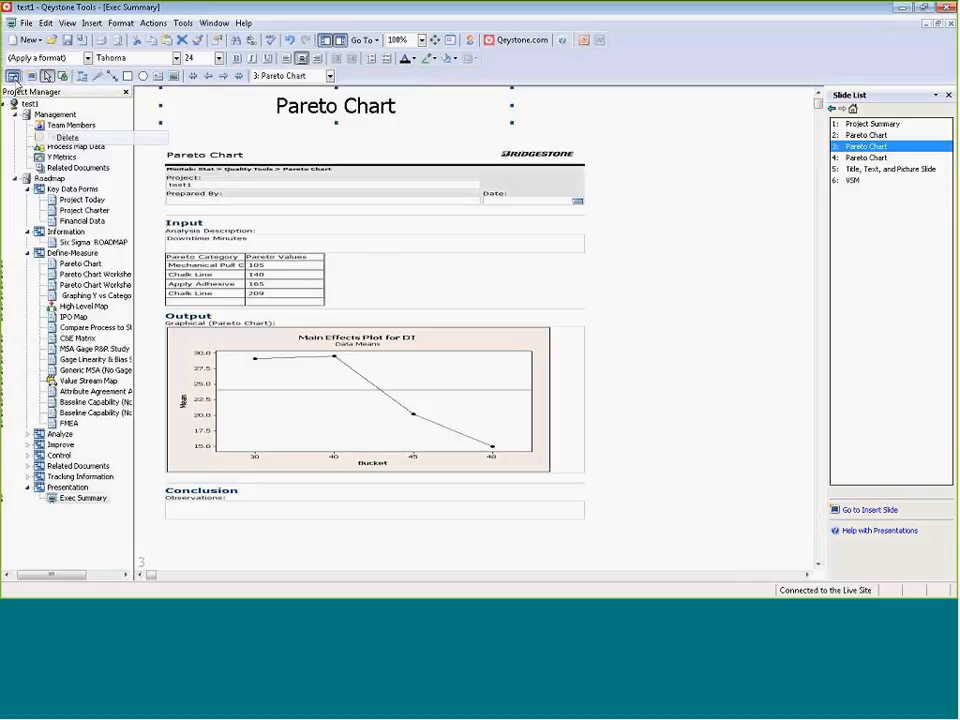
Display the Exec Summary in presentation mode, go to slide 1, Project Summary, and return to the editing view.
left_click(14, 75)
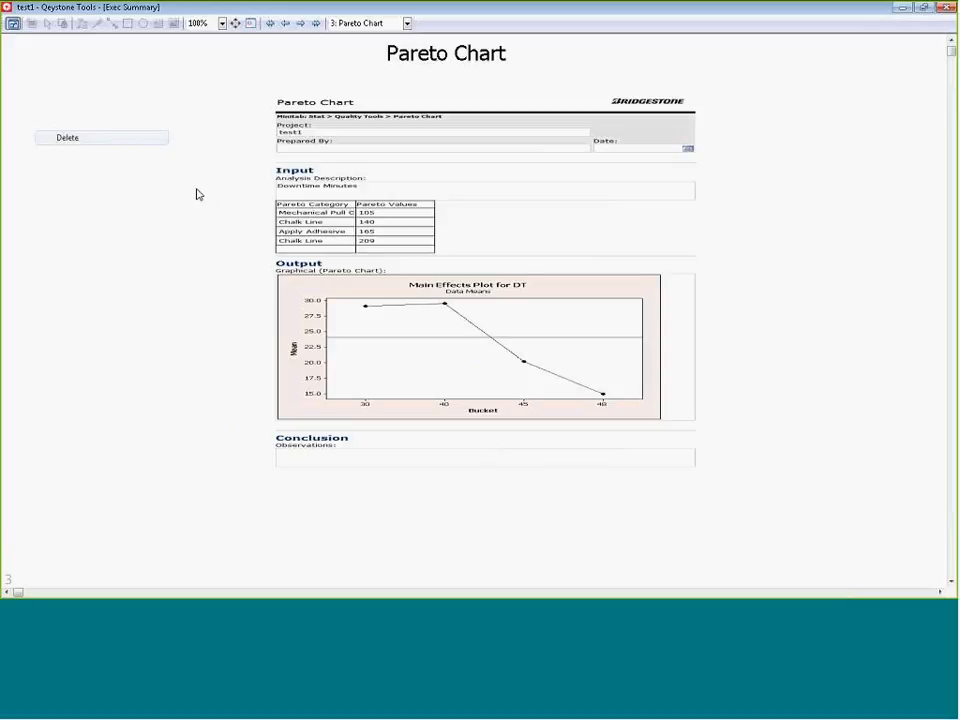
left_click(395, 23)
left_click(368, 37)
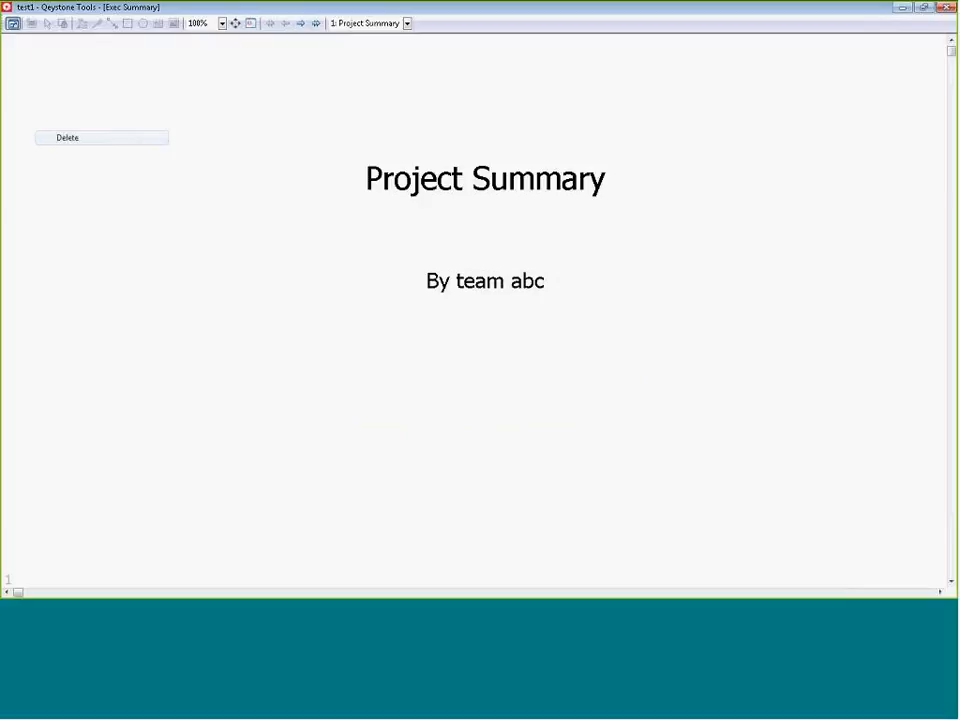
left_click(12, 25)
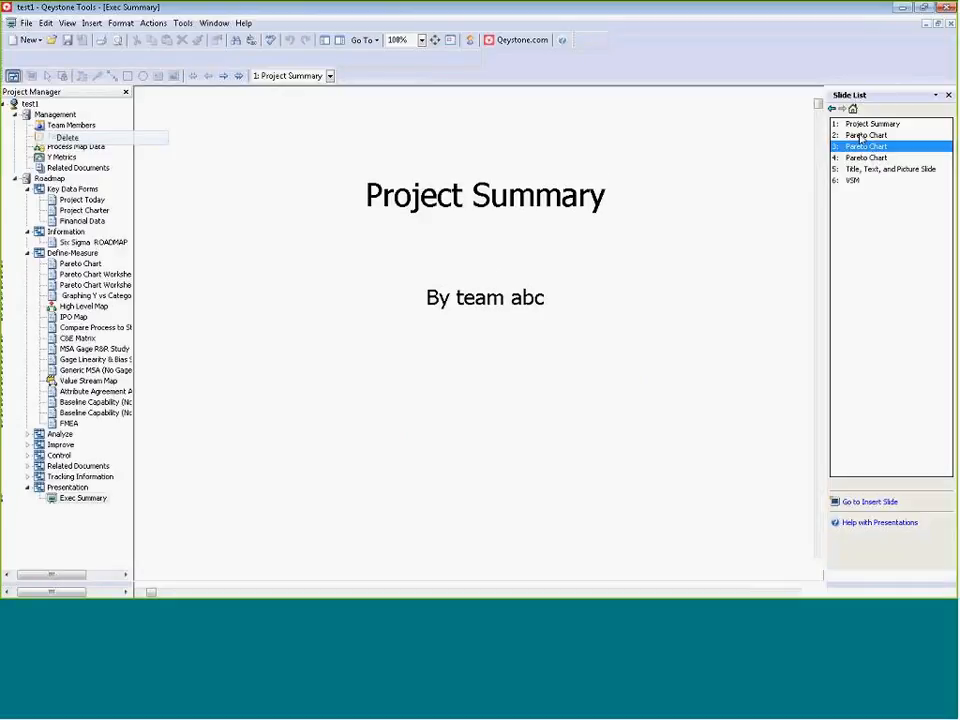
Start presentation mode from slide 1 and advance through the Pareto Chart slides to slide 5.
left_click(860, 125)
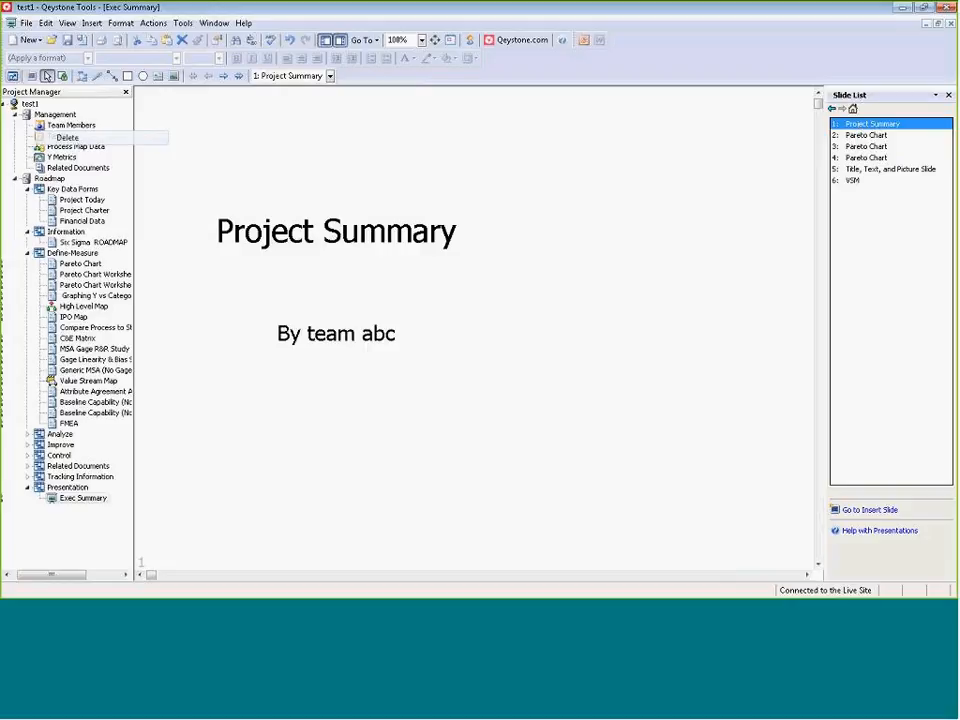
left_click(14, 80)
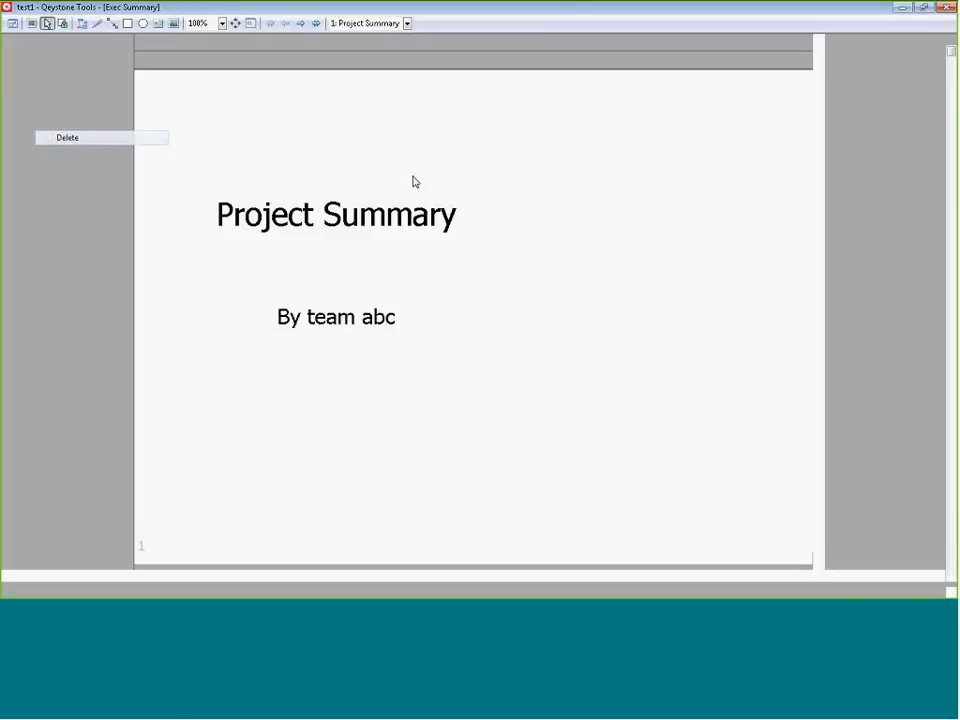
left_click(577, 236)
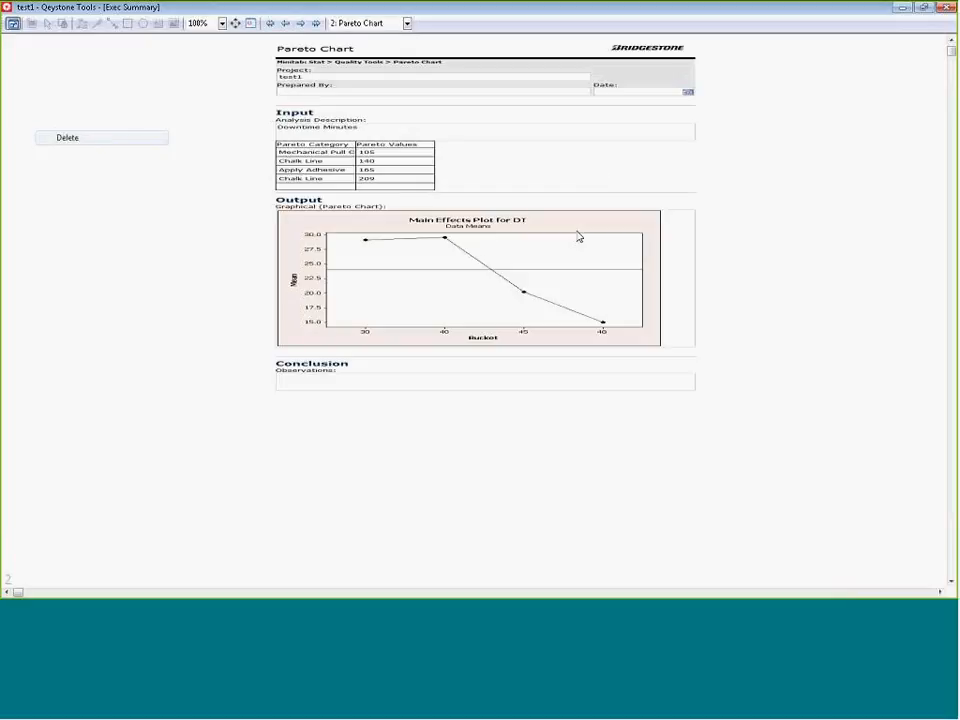
left_click(577, 236)
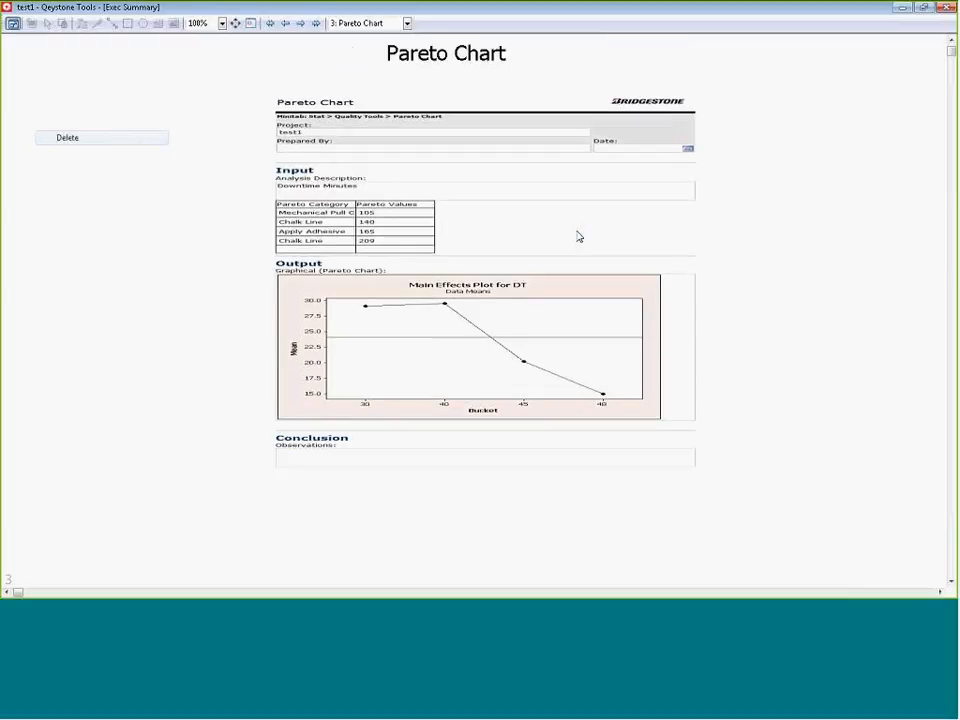
left_click(577, 236)
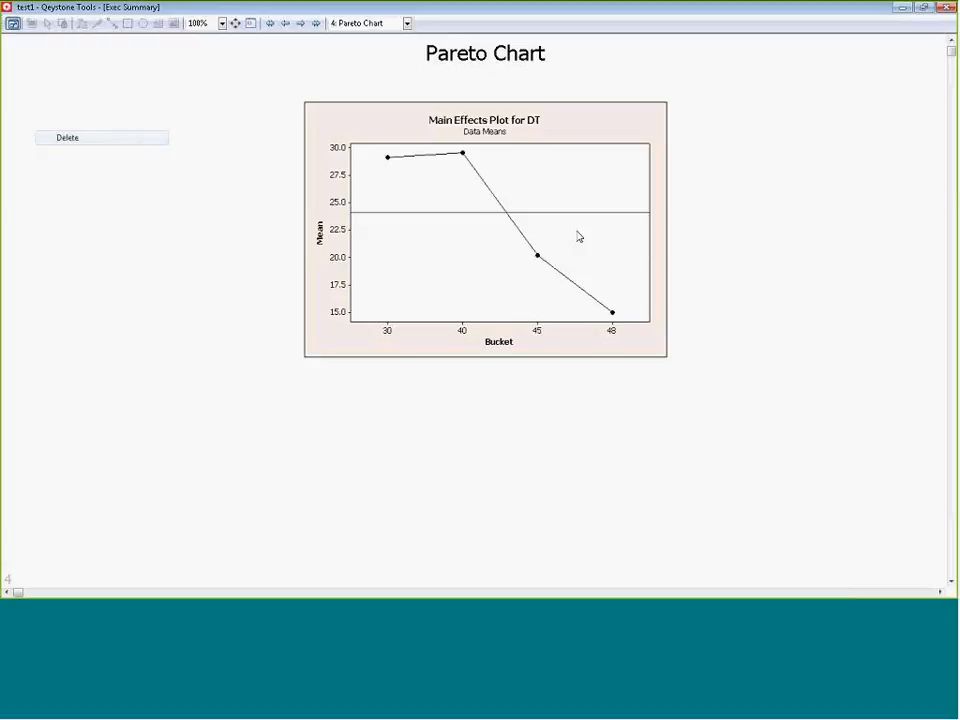
left_click(577, 236)
Try the Whole Page and Page Width zoom settings on slide 5 and restore the zoom to 100%.
left_click(224, 23)
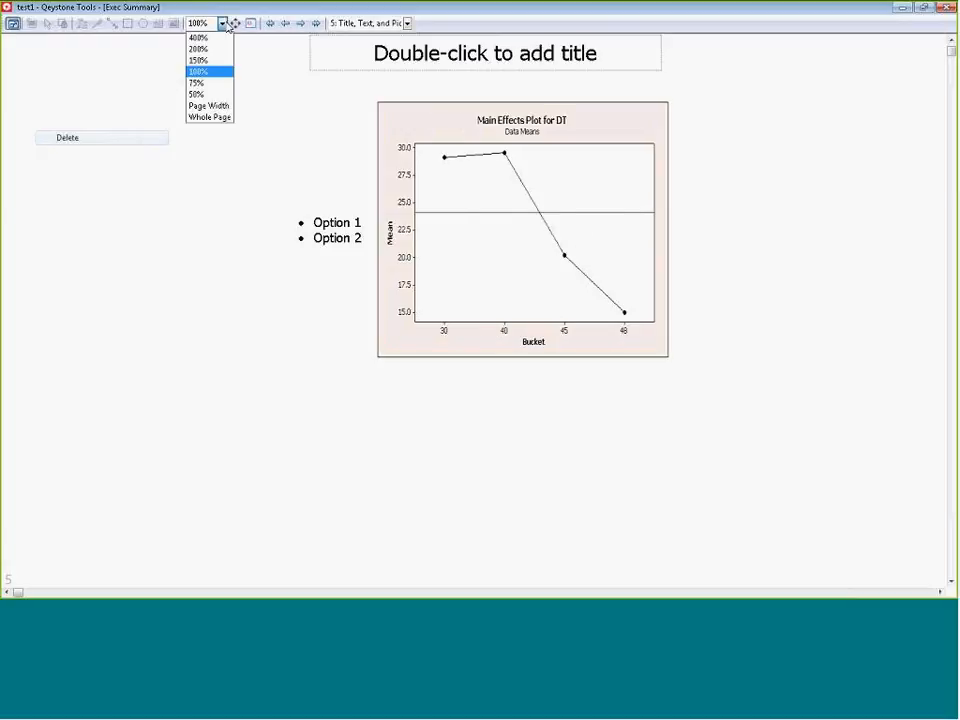
left_click(218, 118)
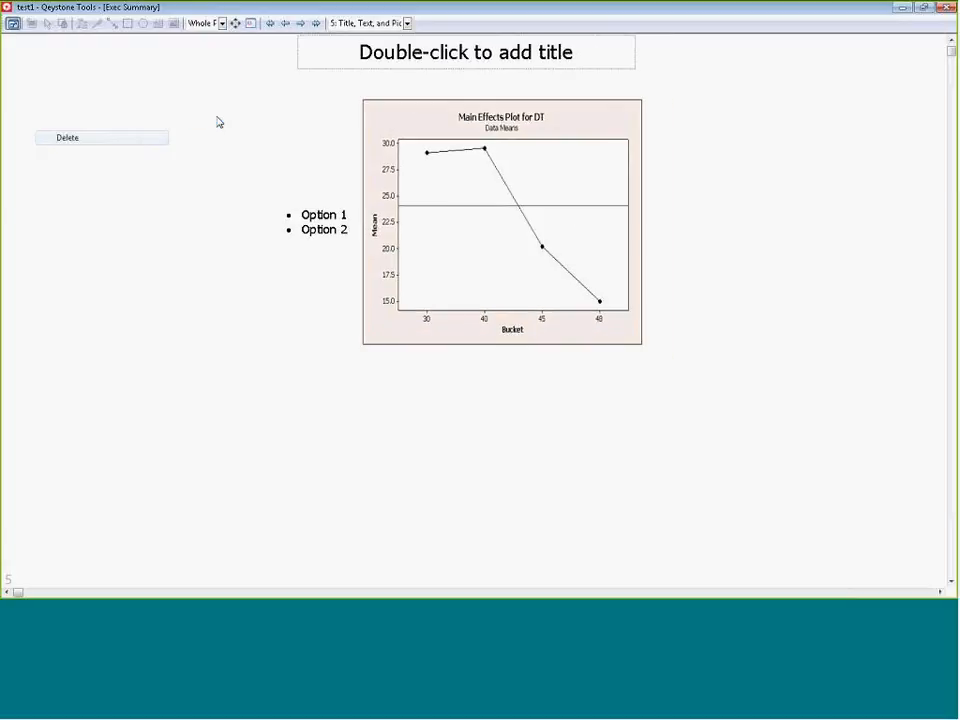
left_click(222, 23)
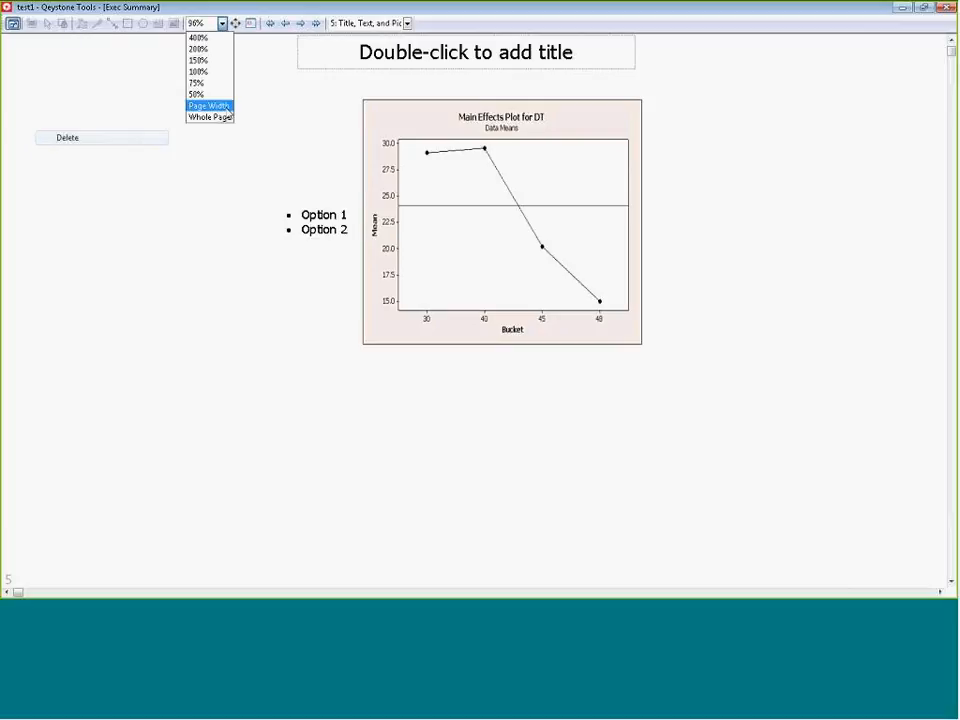
left_click(226, 106)
left_click(222, 23)
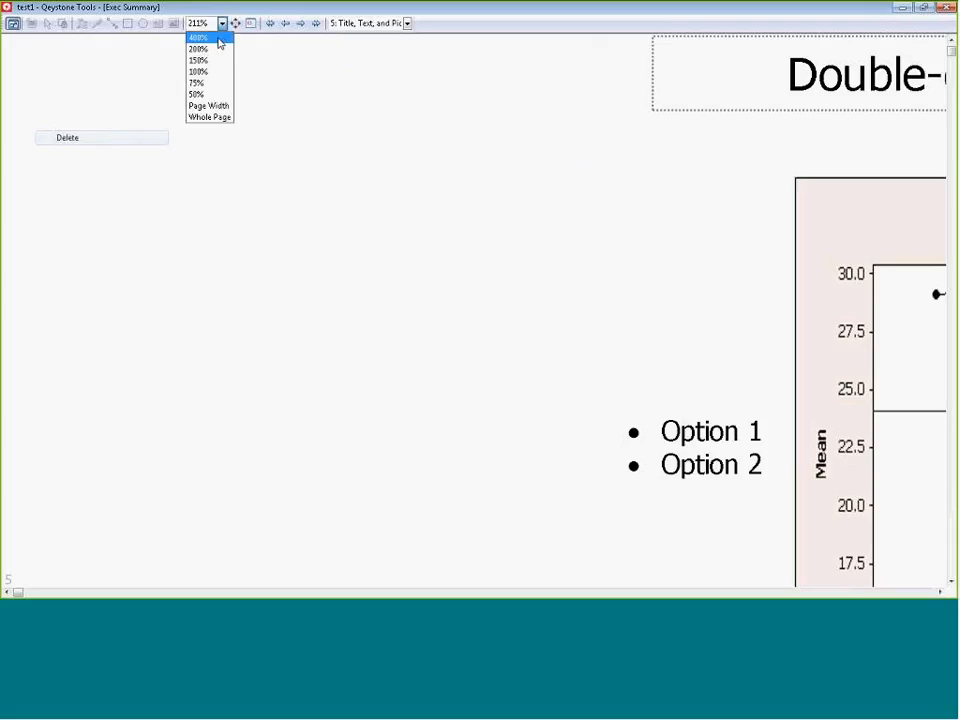
left_click(212, 74)
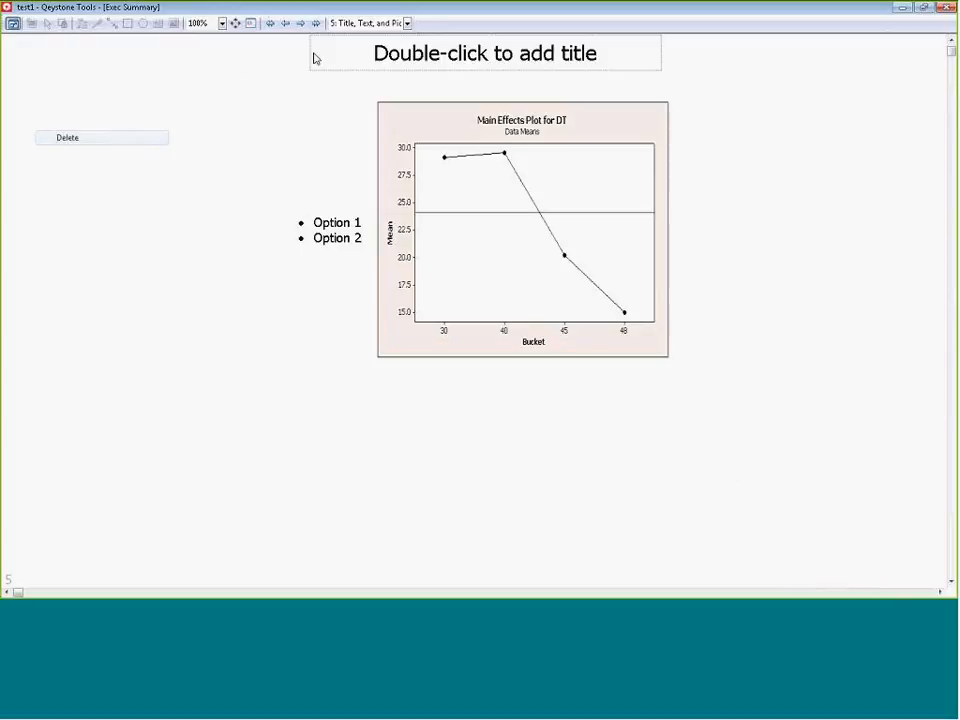
Advance to slide 6, VSM, and exit presentation mode.
key("Page_Down")
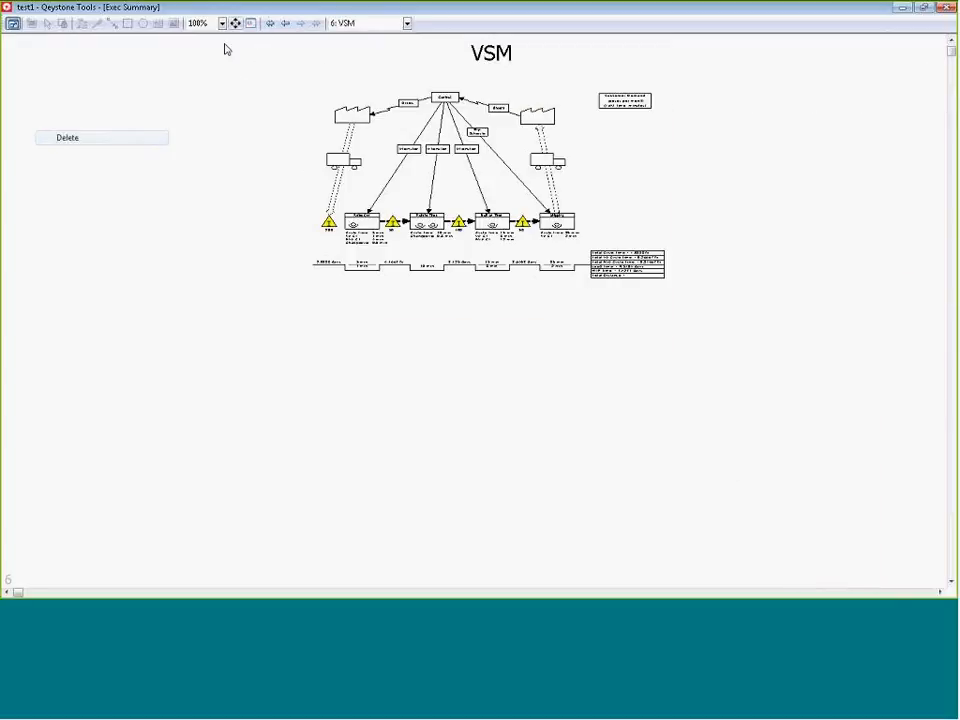
left_click(12, 25)
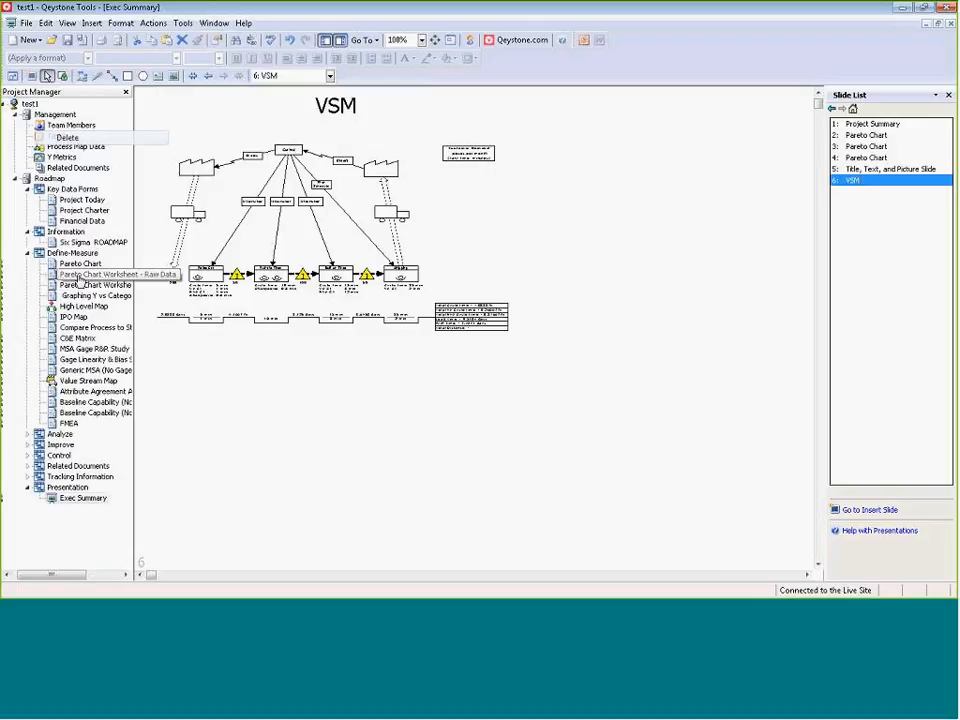
Open the Pareto Chart Worksheet - Raw Data form and look over its chart and worksheet.
double_click(78, 278)
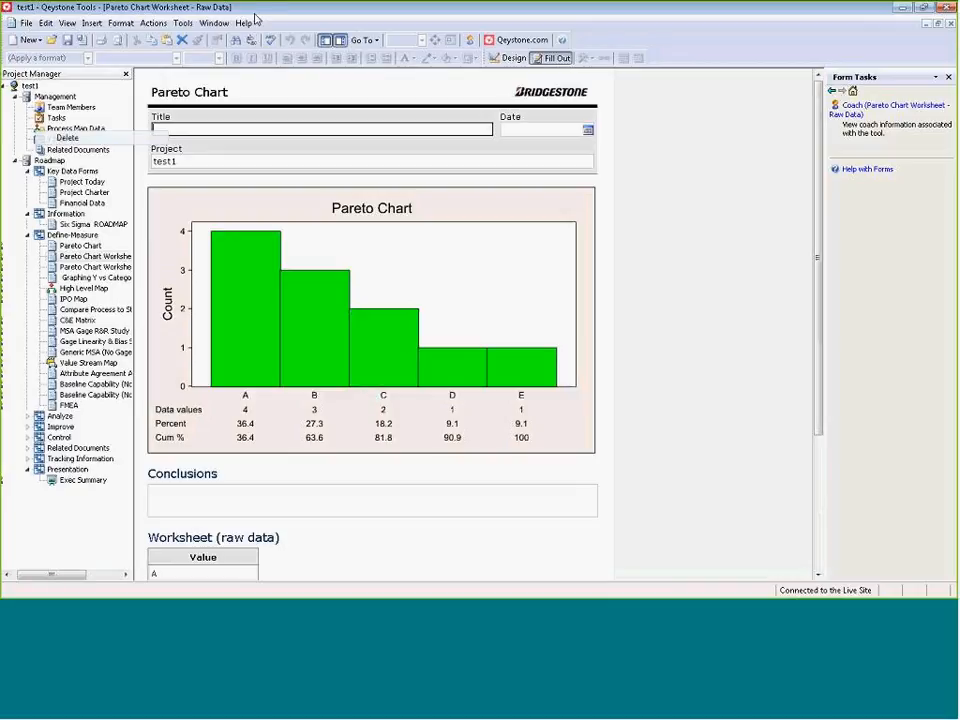
left_click_drag(818, 187, 818, 195)
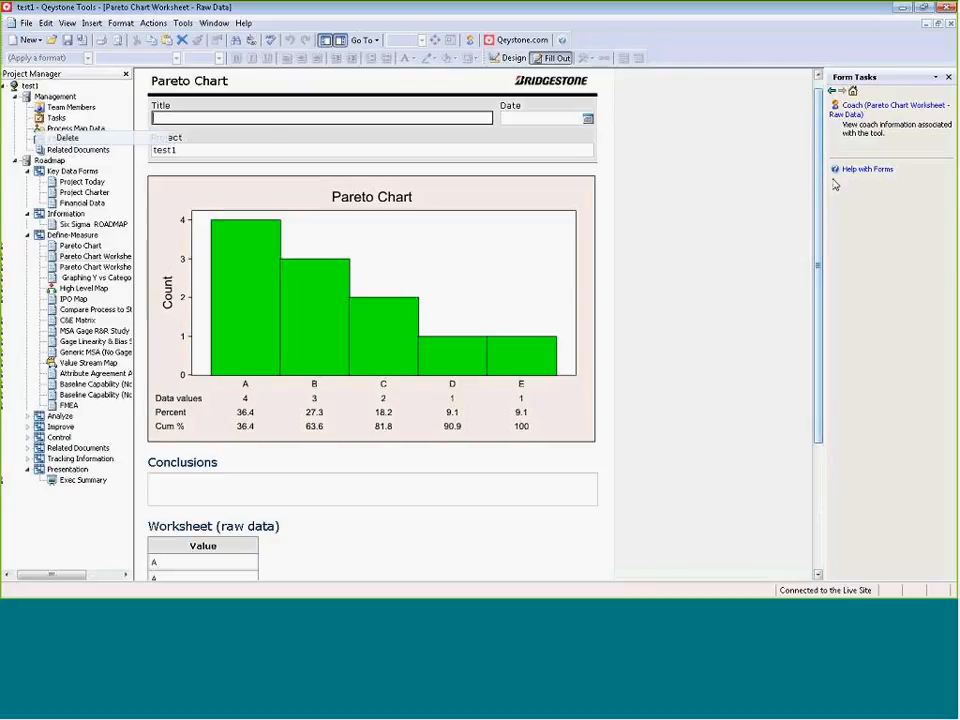
Return to the Exec Summary and show slides 1 and 2 in presentation mode before going back to the editing view.
left_click(57, 486)
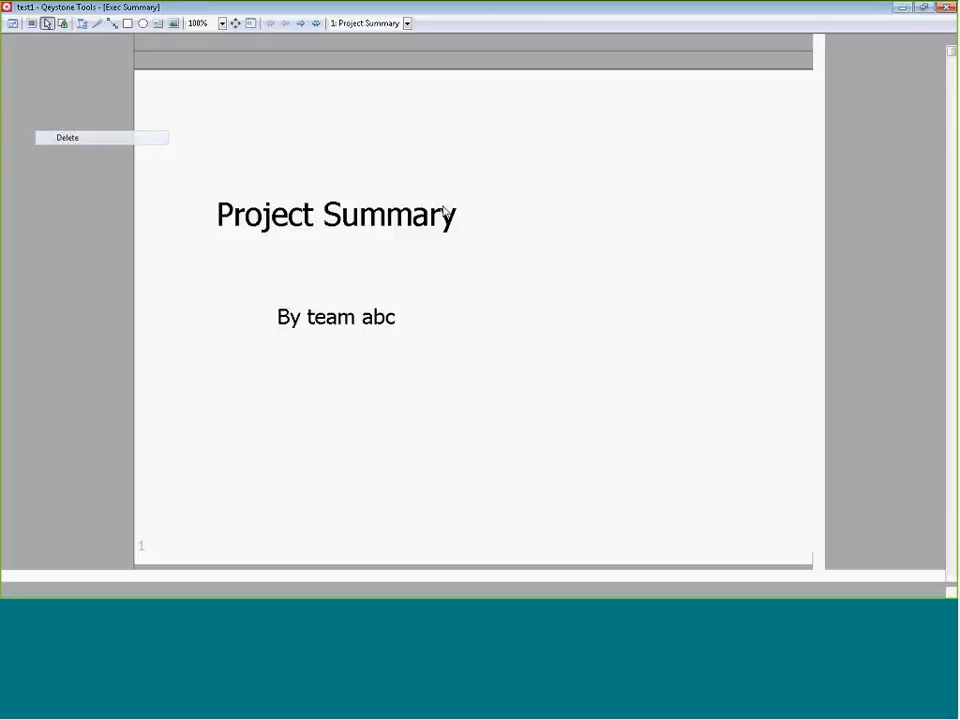
left_click(430, 199)
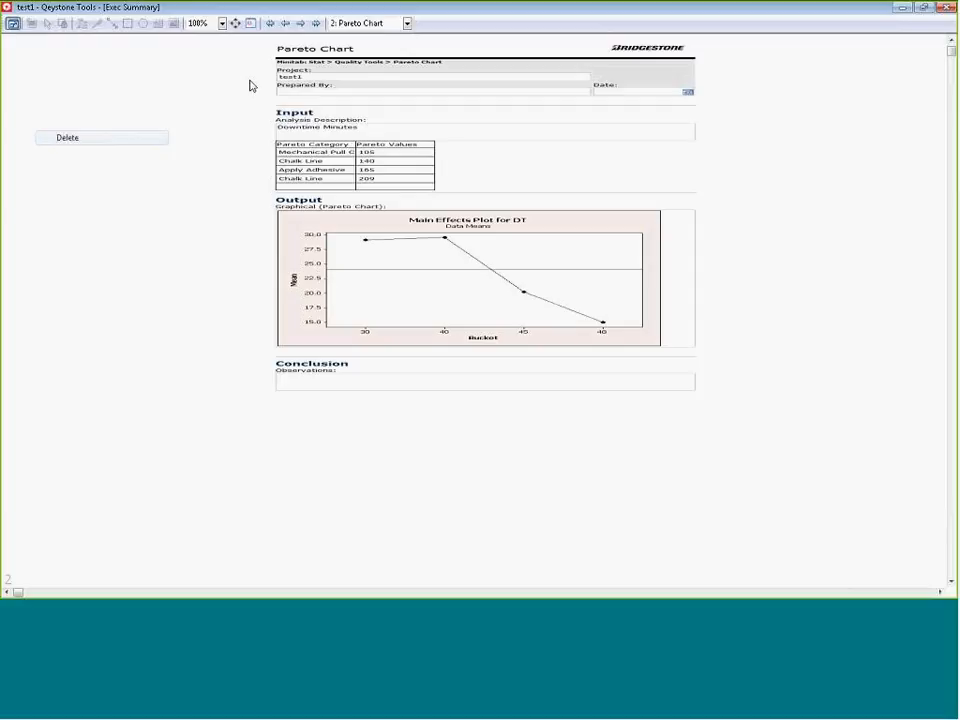
left_click(13, 24)
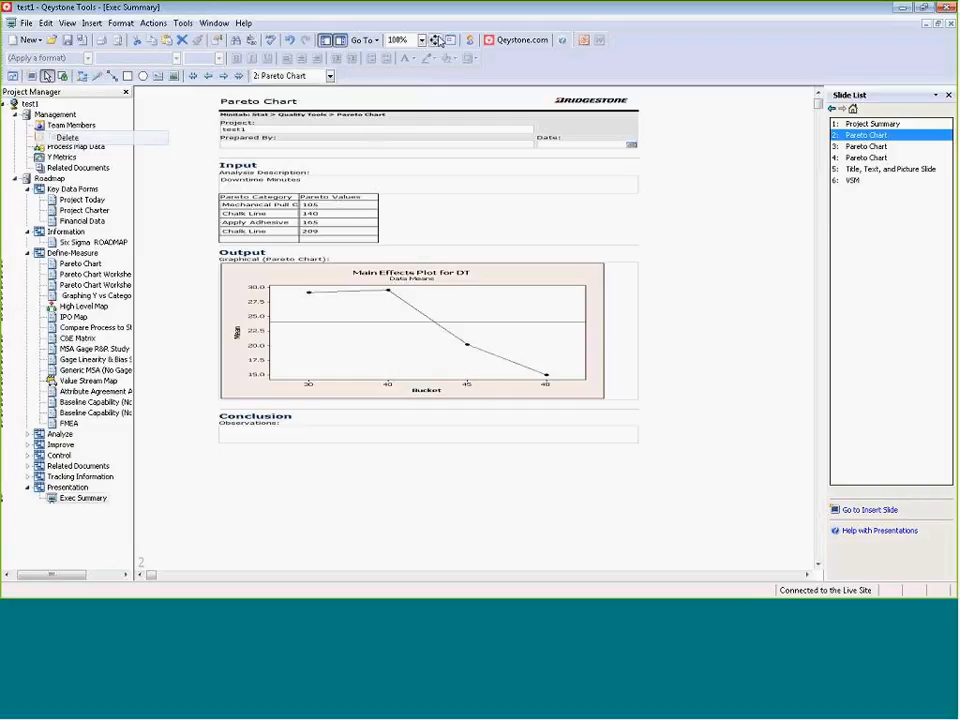
View slide 5, Title, Text, and Picture Slide, and return to slide 1, Project Summary.
left_click(858, 169)
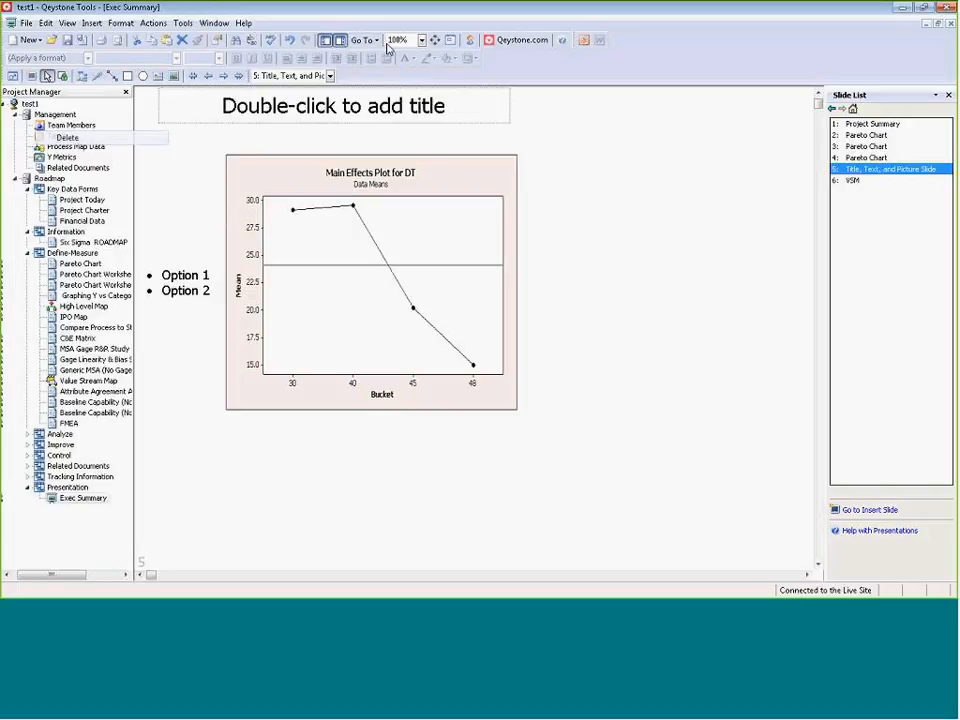
left_click(852, 124)
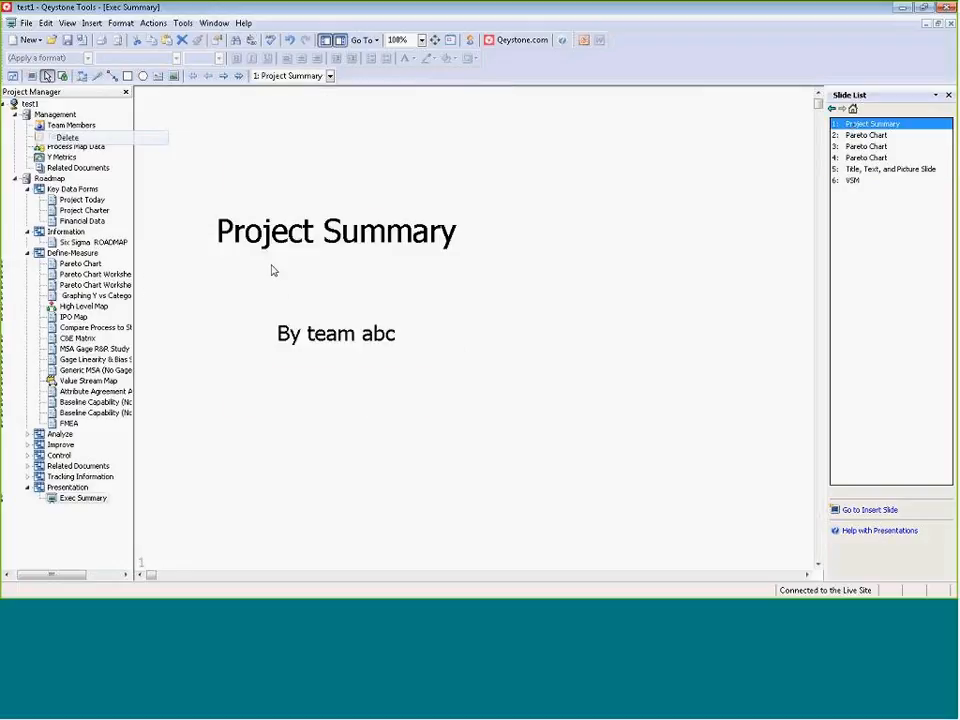
Advance from slide 1 to slide 4, Pareto Chart, and slightly enlarge its Main Effects Plot graphic from the upper-right corner.
left_click(422, 40)
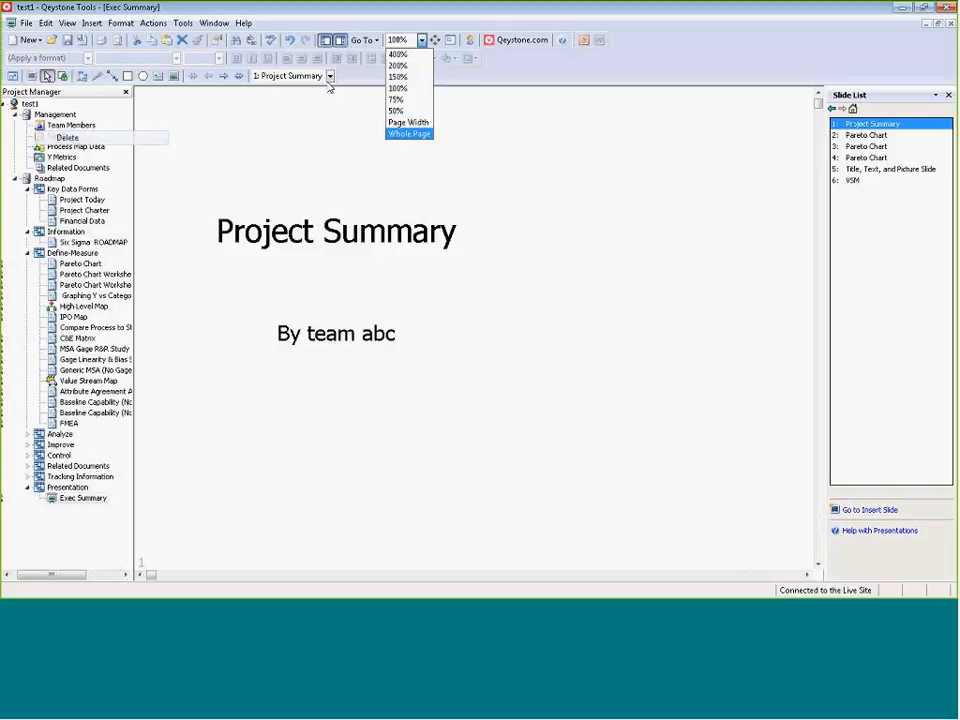
left_click(225, 77)
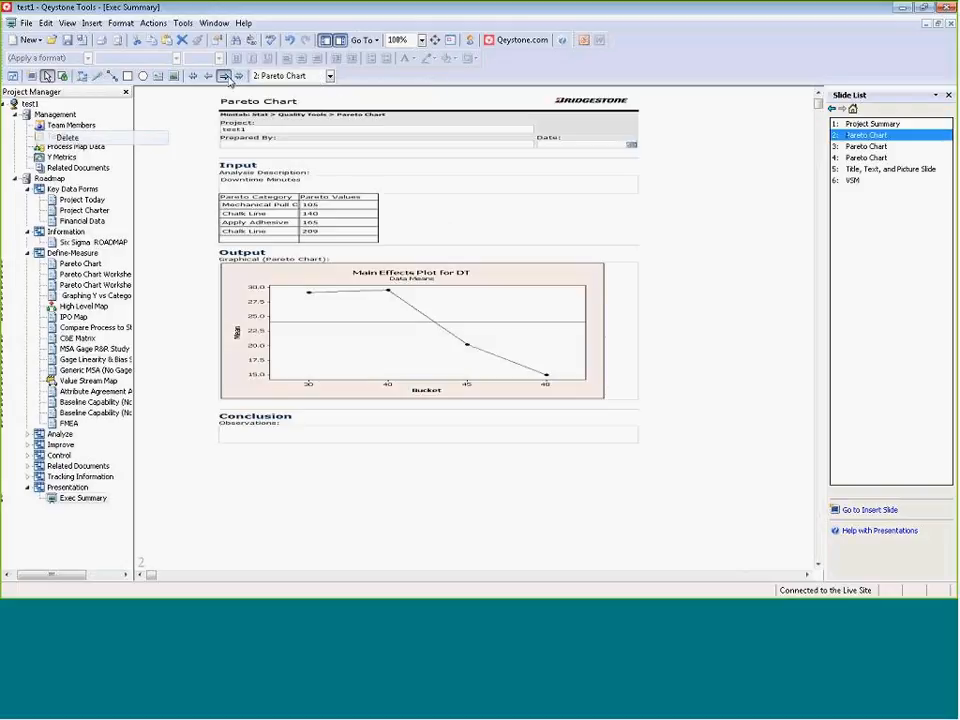
left_click(225, 77)
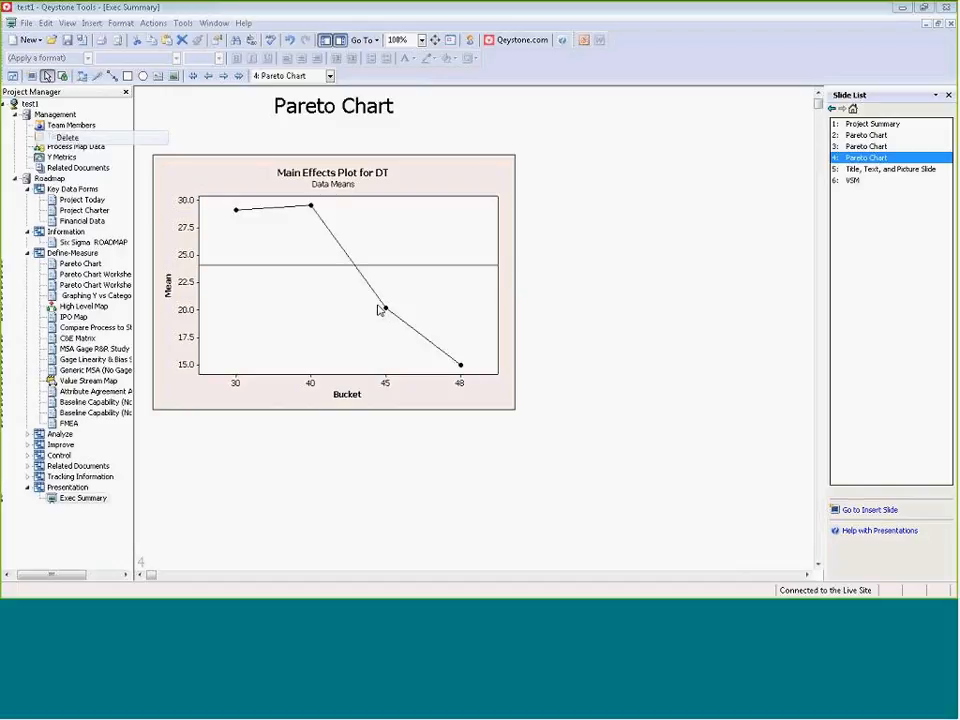
left_click(150, 152)
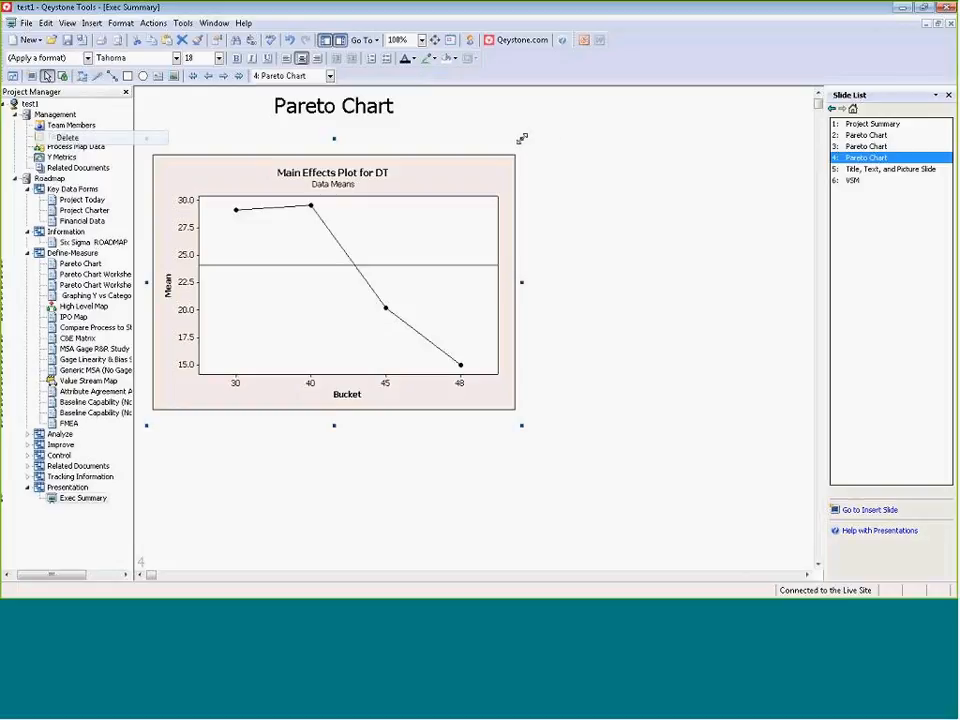
left_click_drag(521, 139, 542, 121)
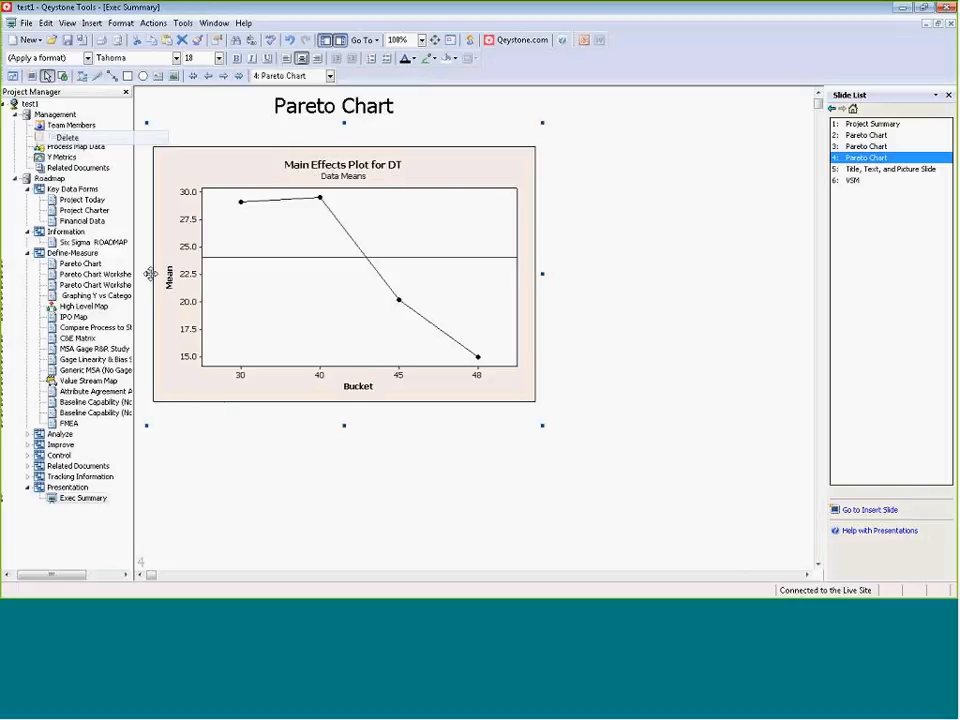
Open the MSA Gage R&R Study (Crossed) form from Define-Measure and highlight the Study Parameters in its Input section.
left_click(66, 503)
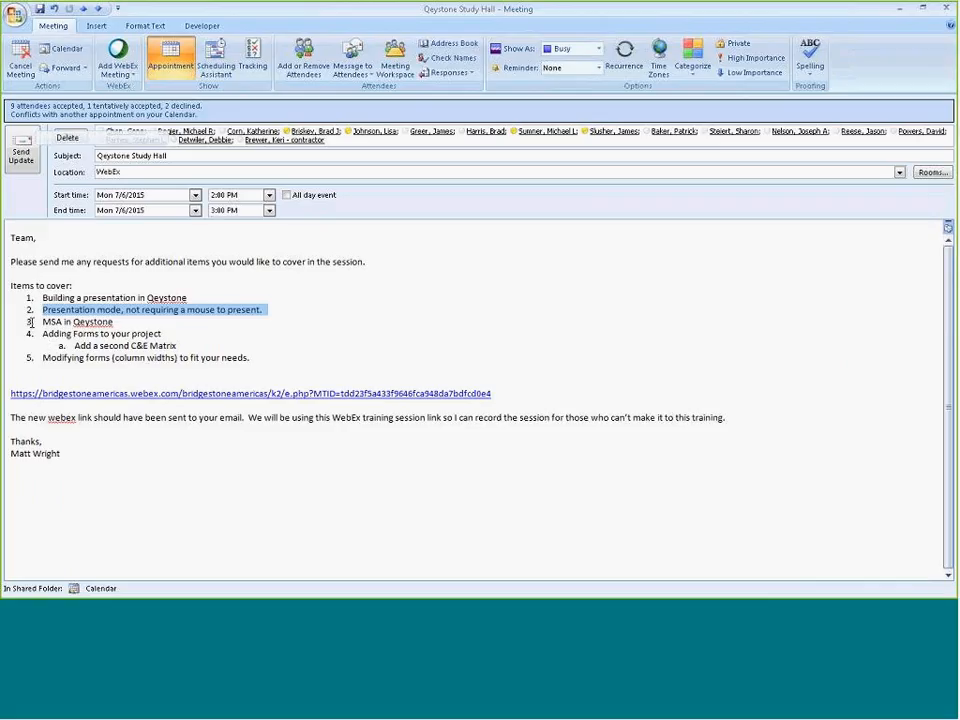
left_click_drag(43, 310, 135, 318)
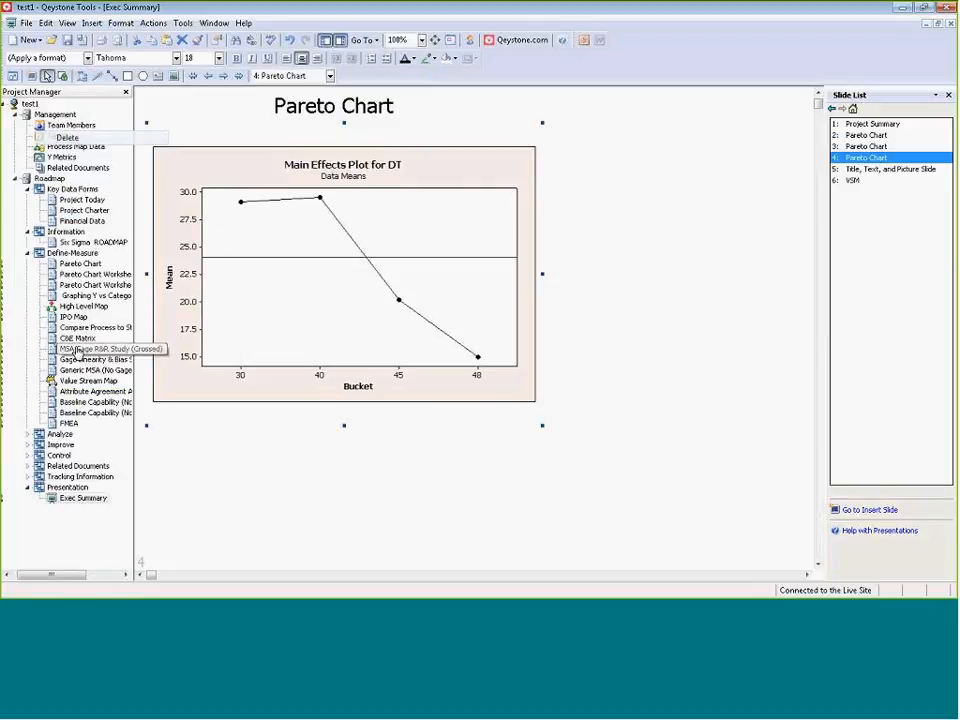
double_click(84, 349)
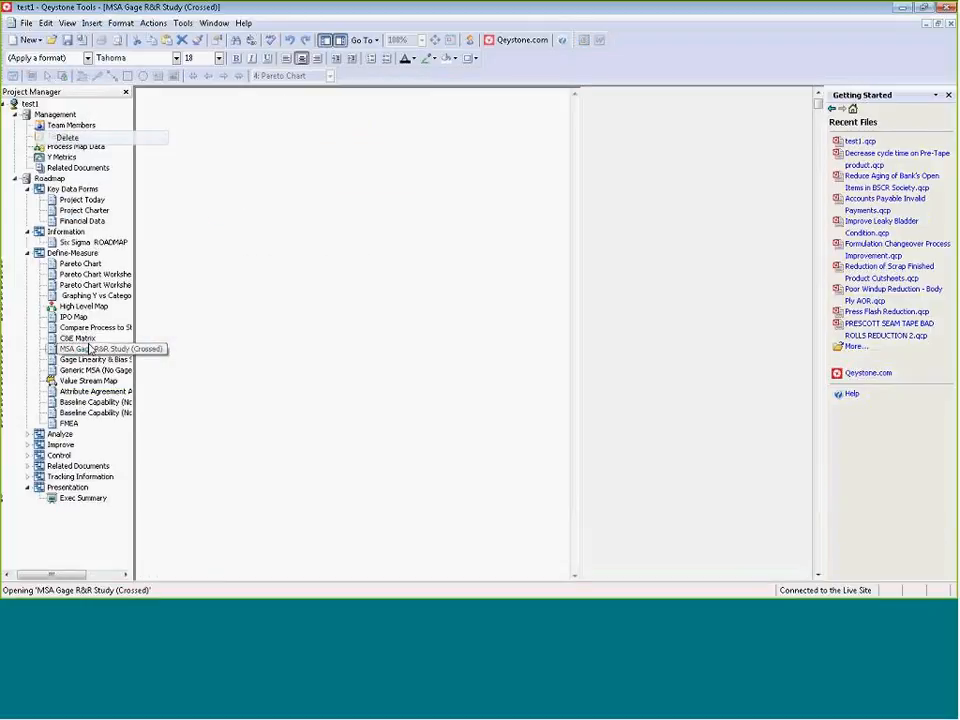
scroll(331, 361, "down", 1)
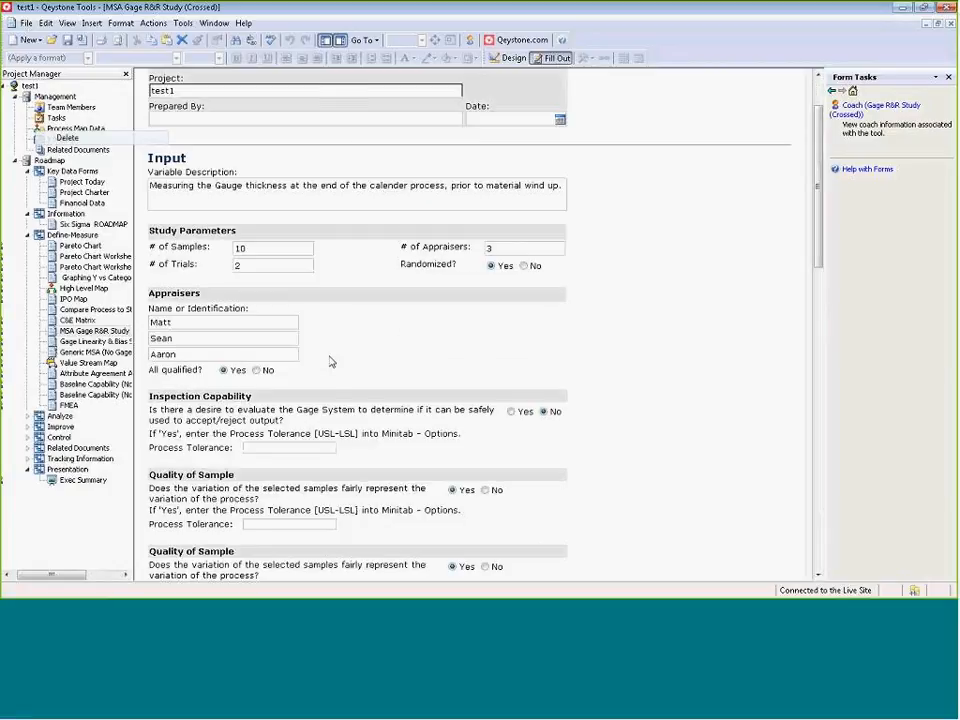
scroll(331, 361, "down", 1)
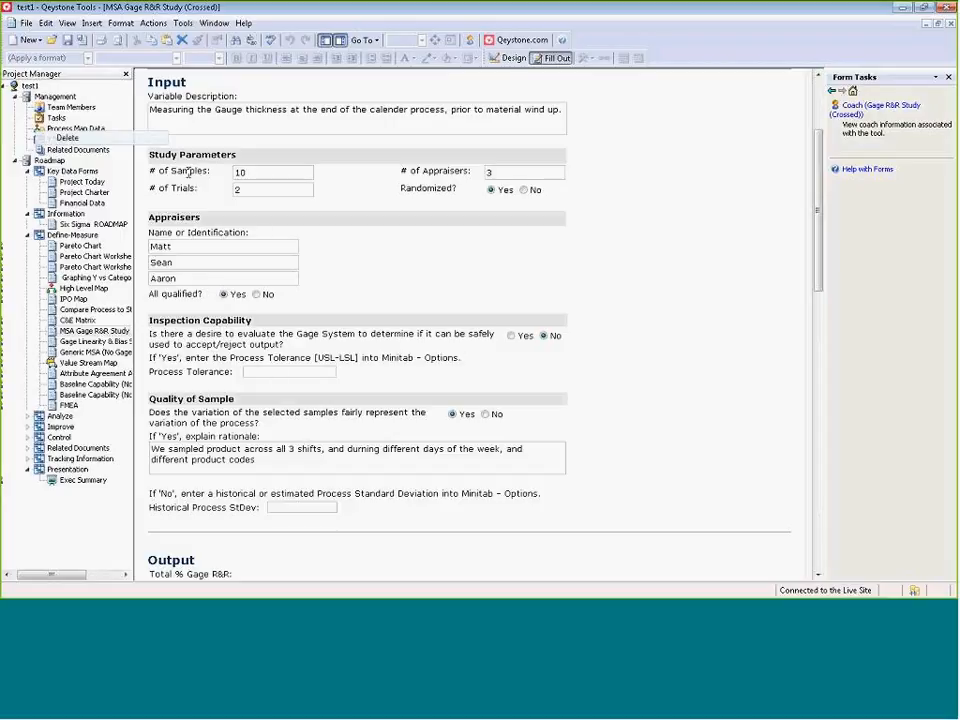
left_click_drag(168, 156, 147, 189)
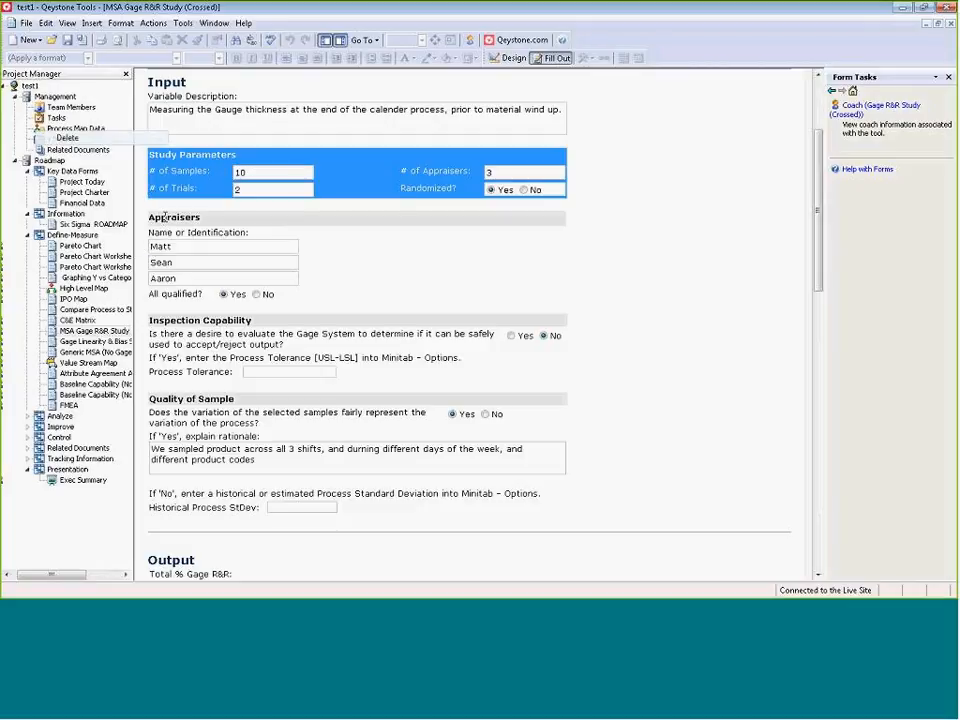
Insert a row above the last entry in the Appraisers list and enter another appraiser's first name.
left_click(151, 278)
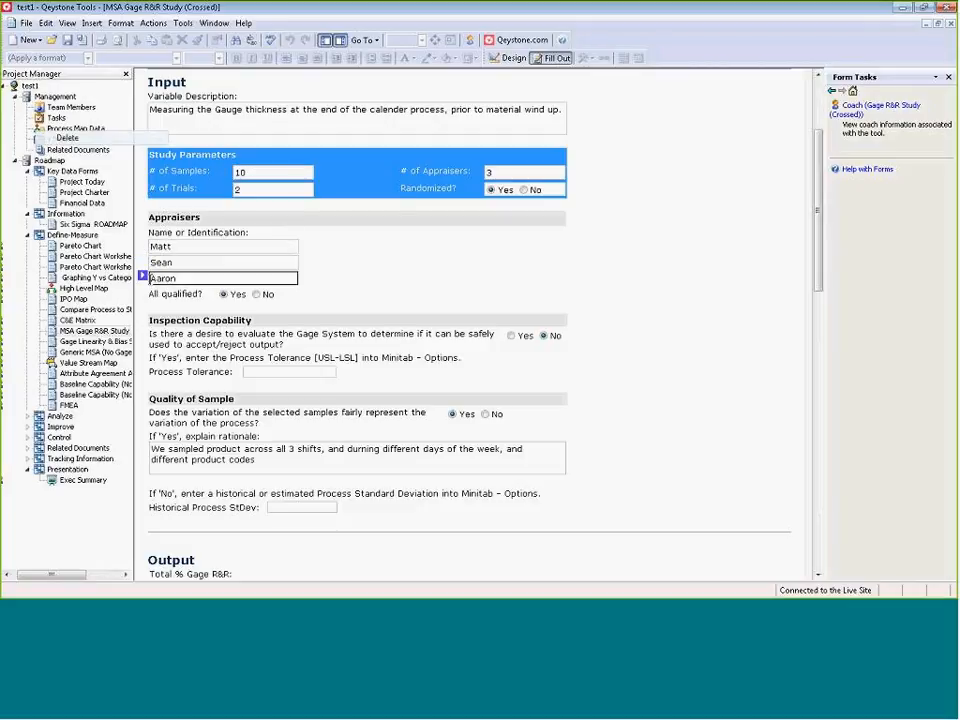
right_click(146, 278)
mouse_move(200, 284)
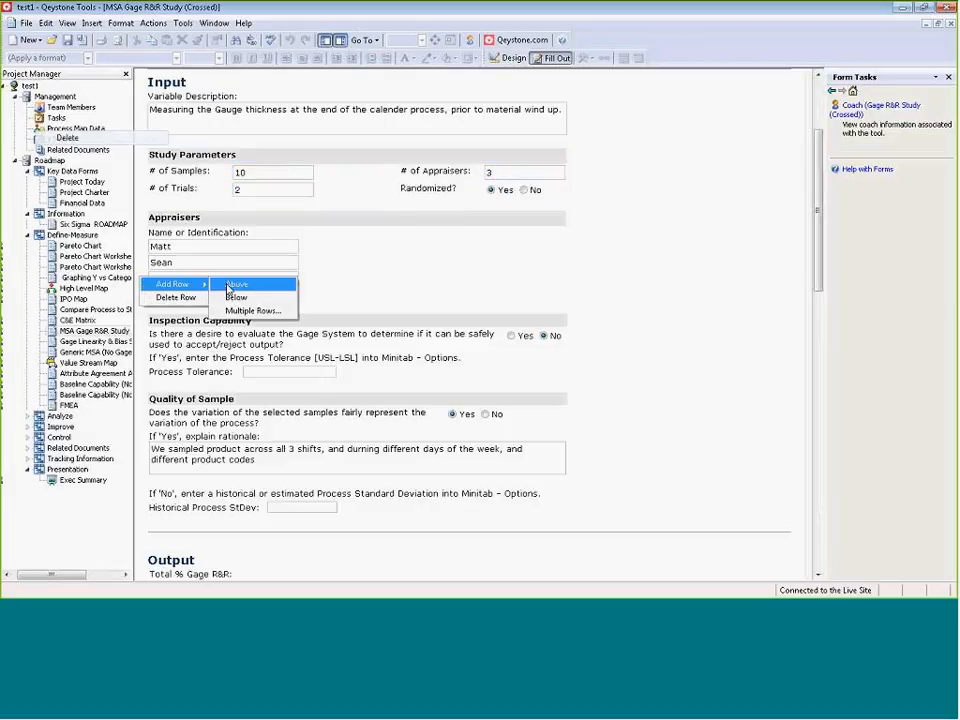
left_click(229, 288)
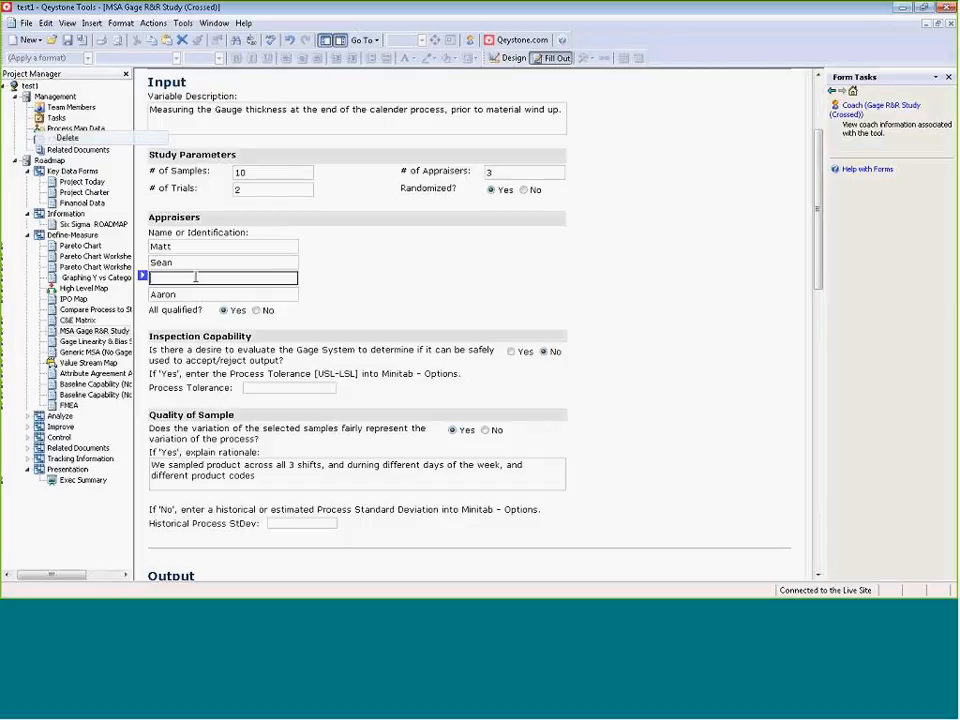
type("Joe")
left_click(297, 315)
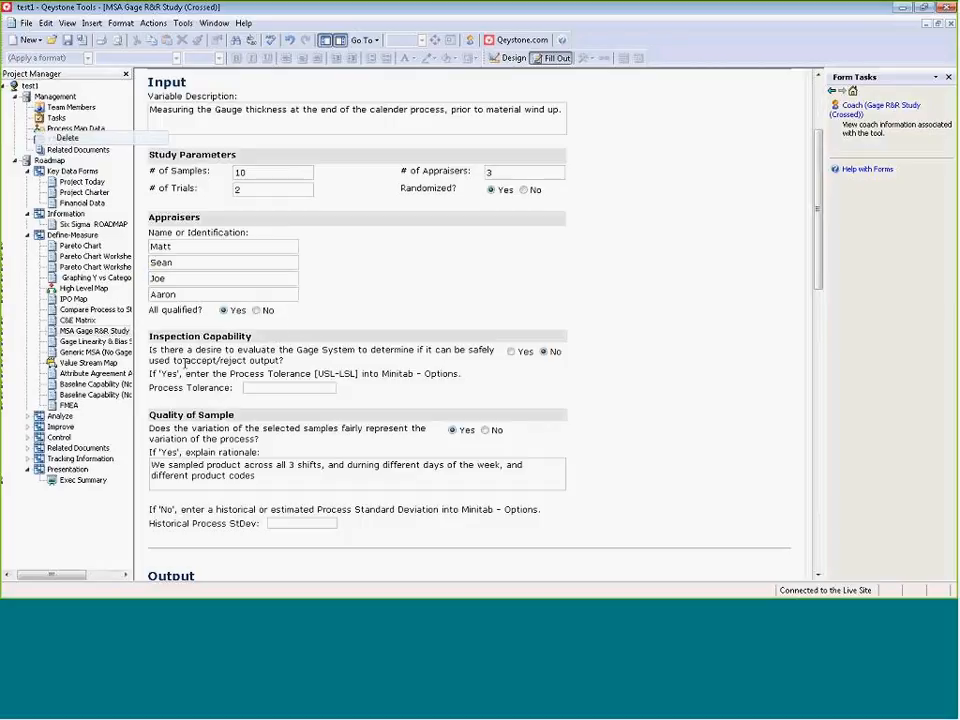
Review the form down to the Output section and select the contents of the Session output table.
scroll(211, 383, "down", 3)
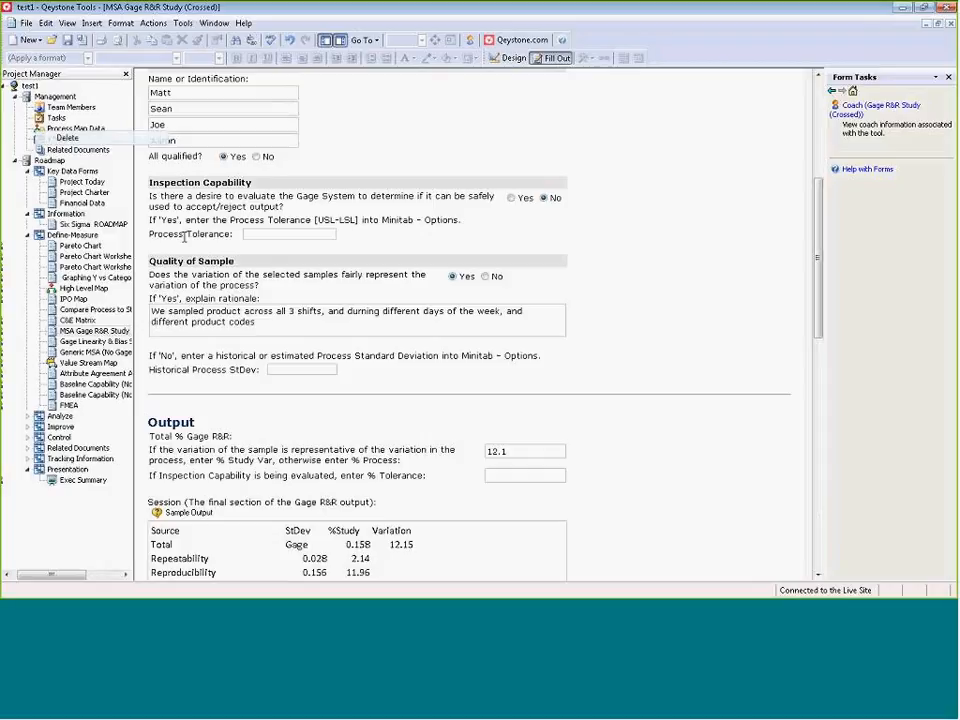
scroll(459, 350, "down", 8)
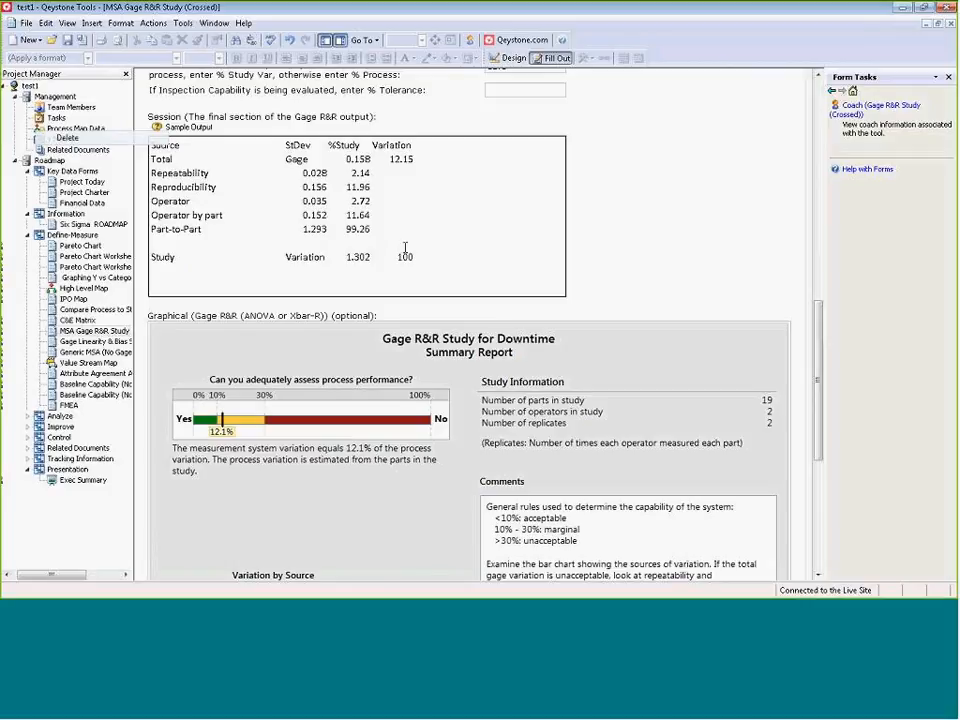
left_click(441, 266)
key("ctrl+a")
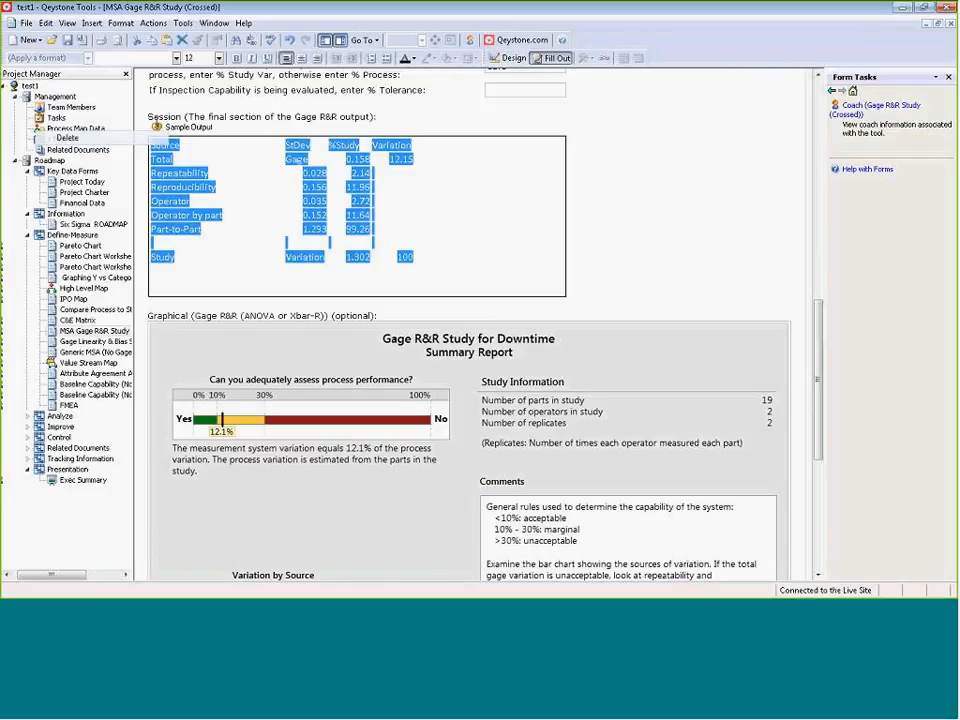
Remove the Gage R&R Study for Downtime summary report graphic and paste it back into the Graphical field.
left_click(358, 371)
scroll(358, 371, "down", 3)
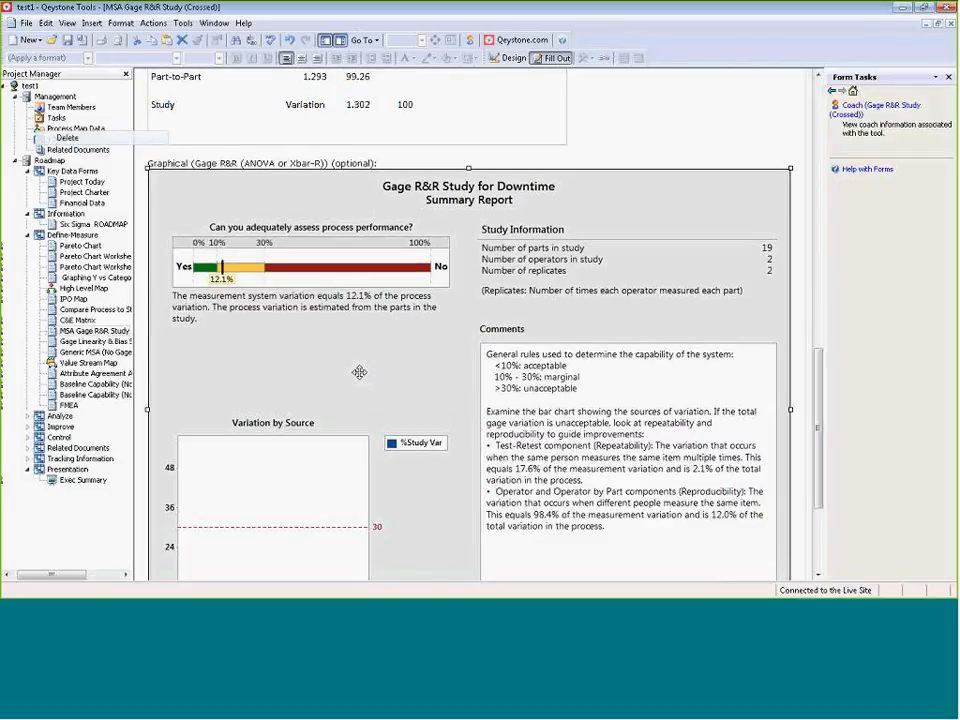
key("Delete")
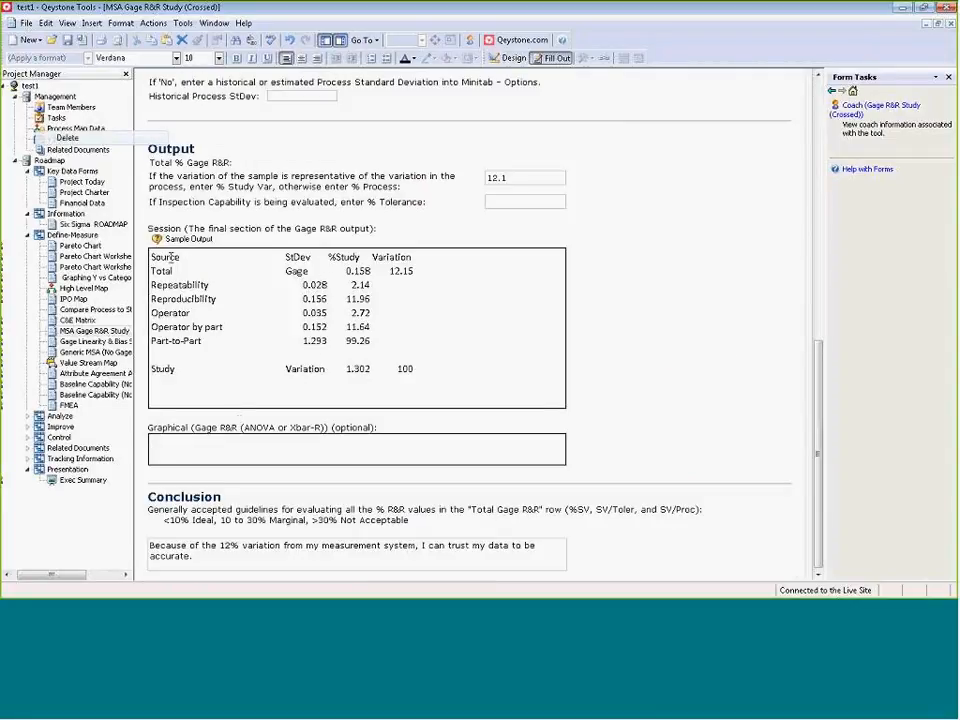
left_click_drag(152, 257, 459, 388)
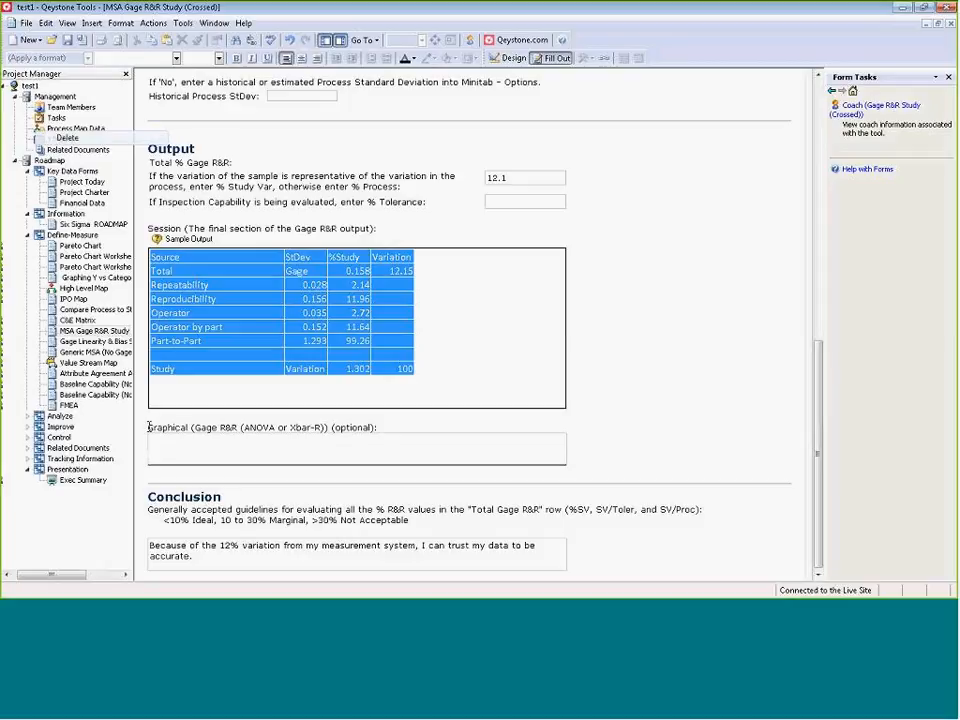
left_click(351, 442)
key("ctrl+v")
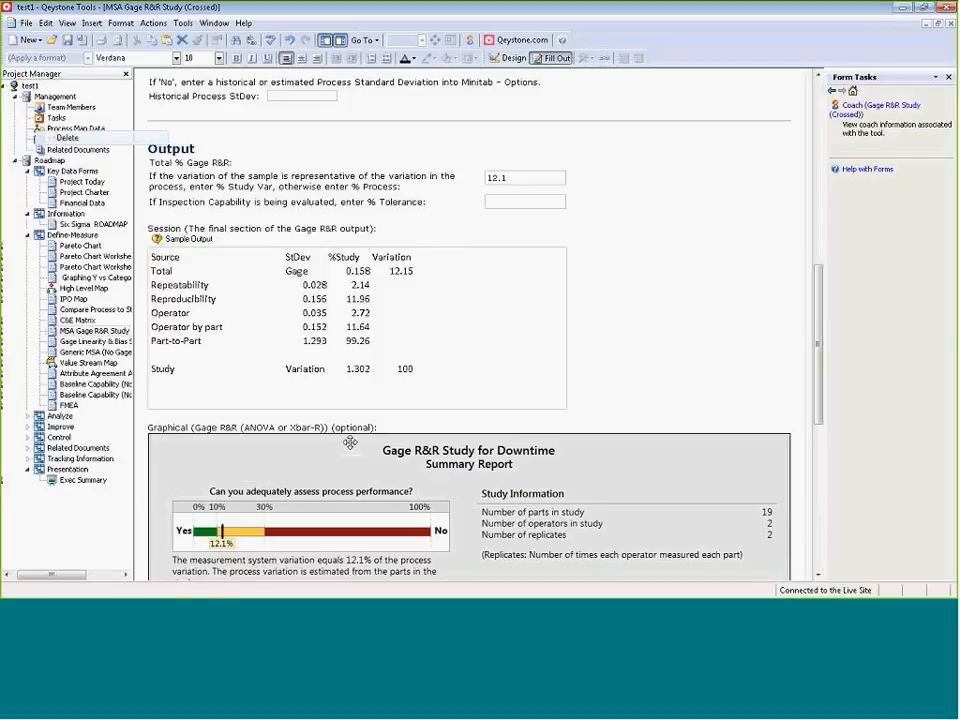
Examine the Gage R&R summary report graphic and the Conclusion text below it.
scroll(350, 440, "down", 2)
scroll(350, 440, "down", 5)
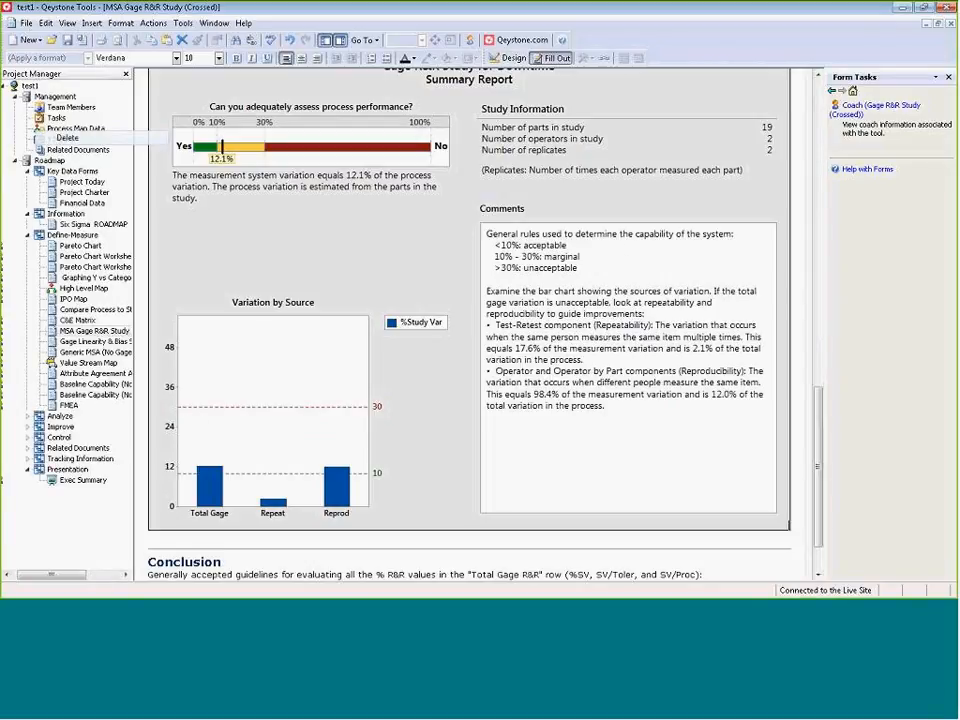
scroll(462, 286, "up", 1)
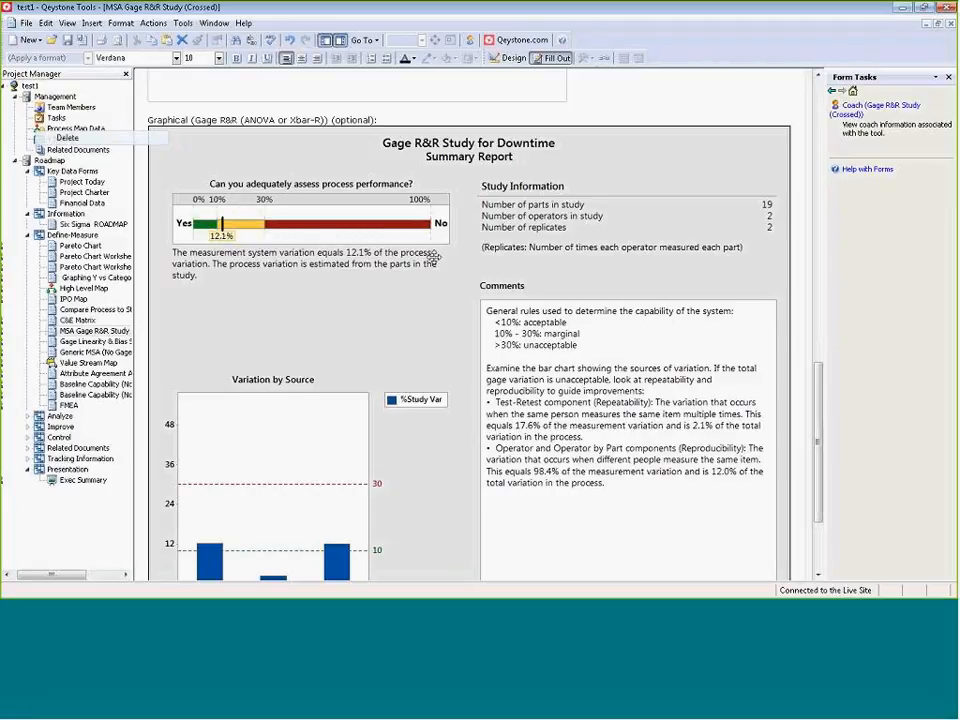
scroll(452, 335, "down", 1)
scroll(452, 335, "down", 1)
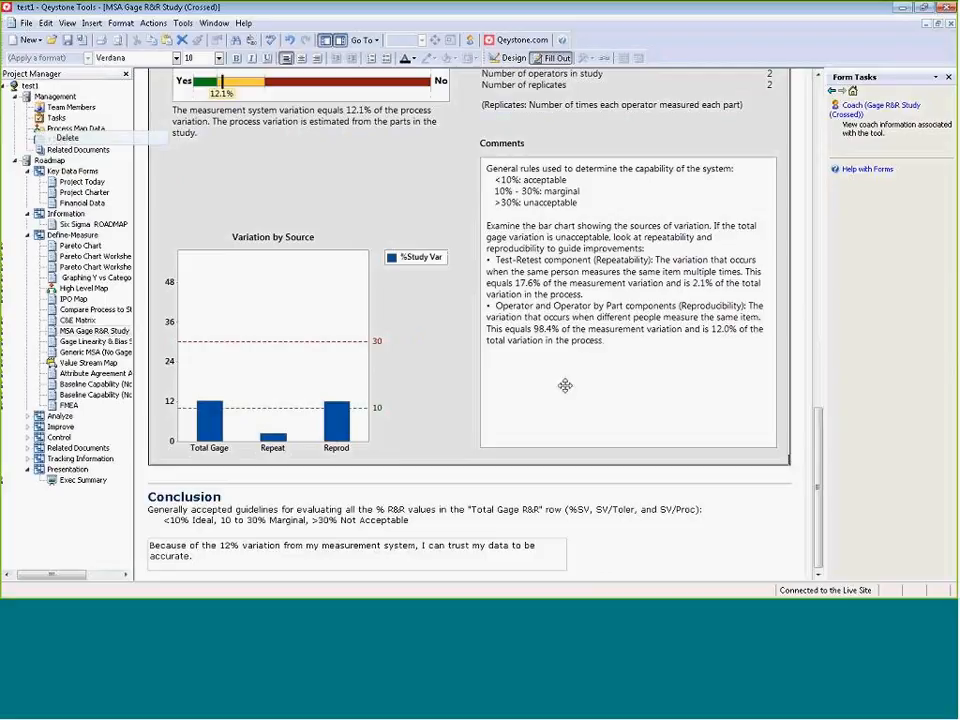
left_click(525, 557)
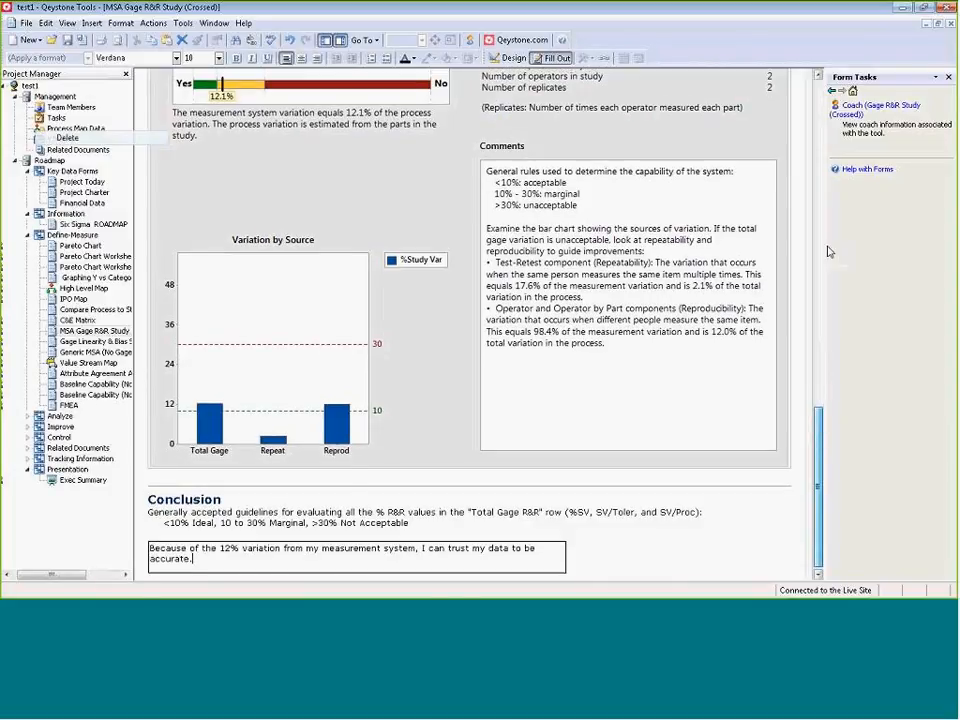
Go back over the Gage R&R form from its header and Input section to the Output section.
scroll(769, 251, "up", 10)
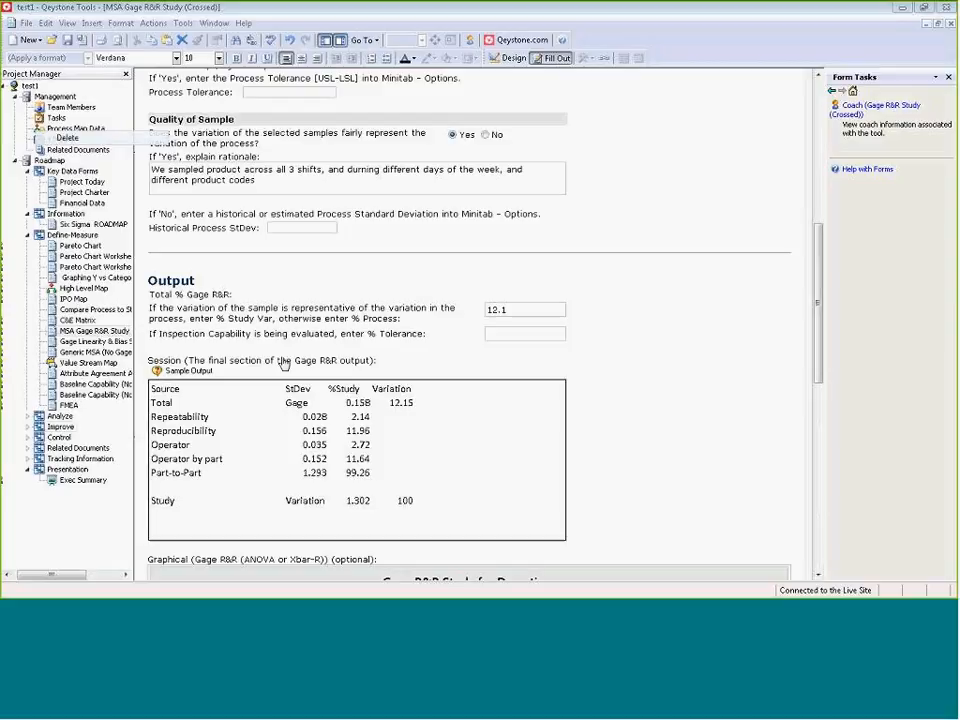
left_click_drag(820, 302, 821, 125)
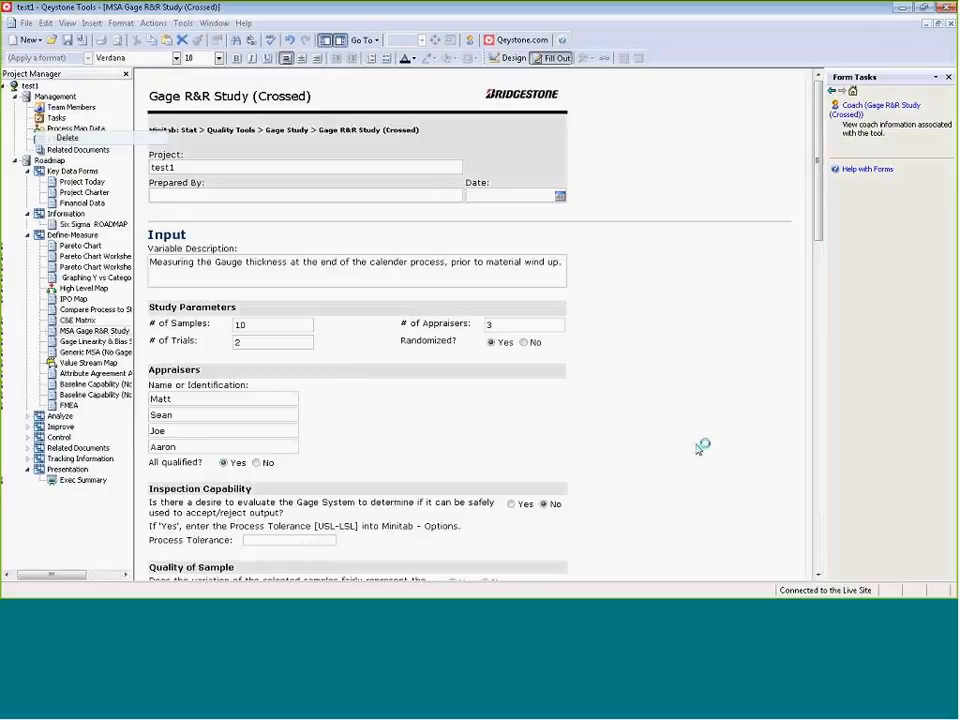
scroll(700, 447, "down", 5)
scroll(700, 447, "down", 4)
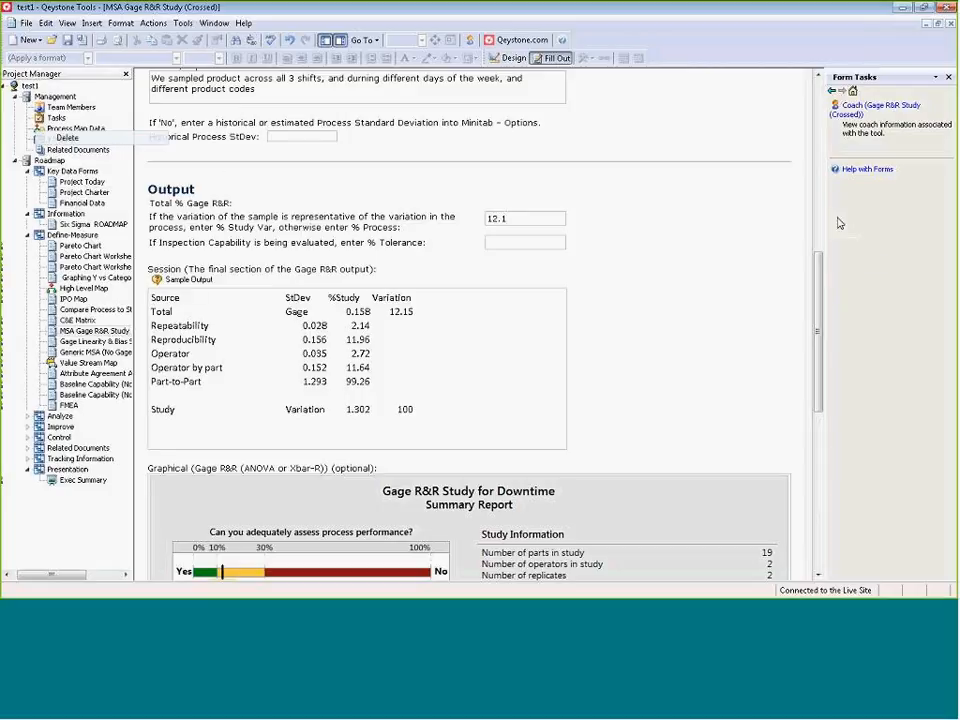
scroll(735, 266, "up", 2)
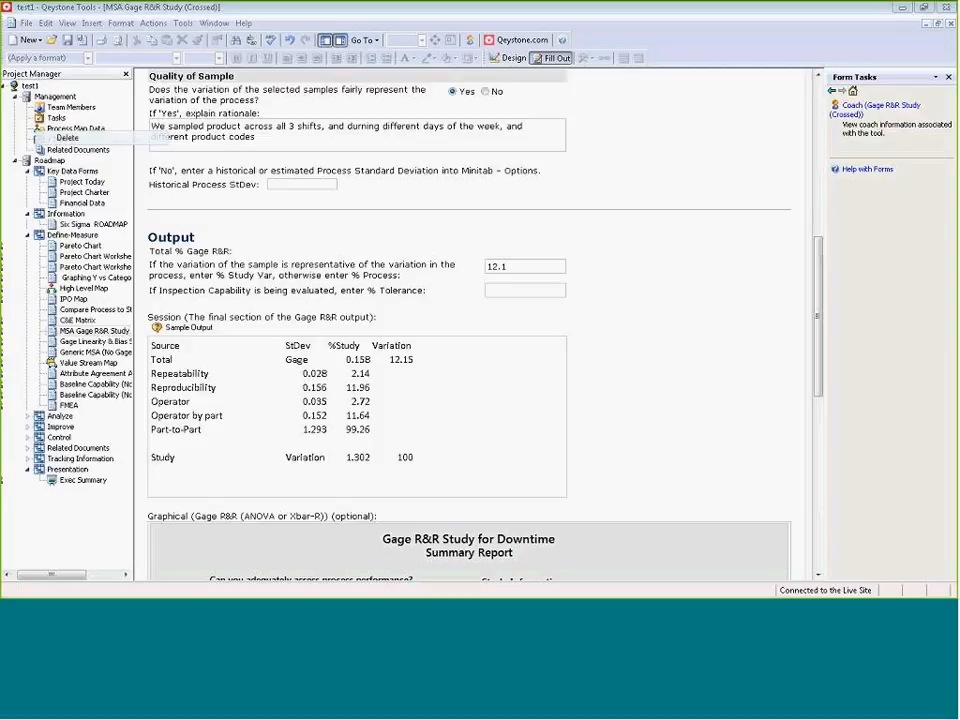
Switch to Minitab and view the Assistant's Measurement Systems Analysis chooser, closing it when done.
left_click_drag(0, 372, 466, 52)
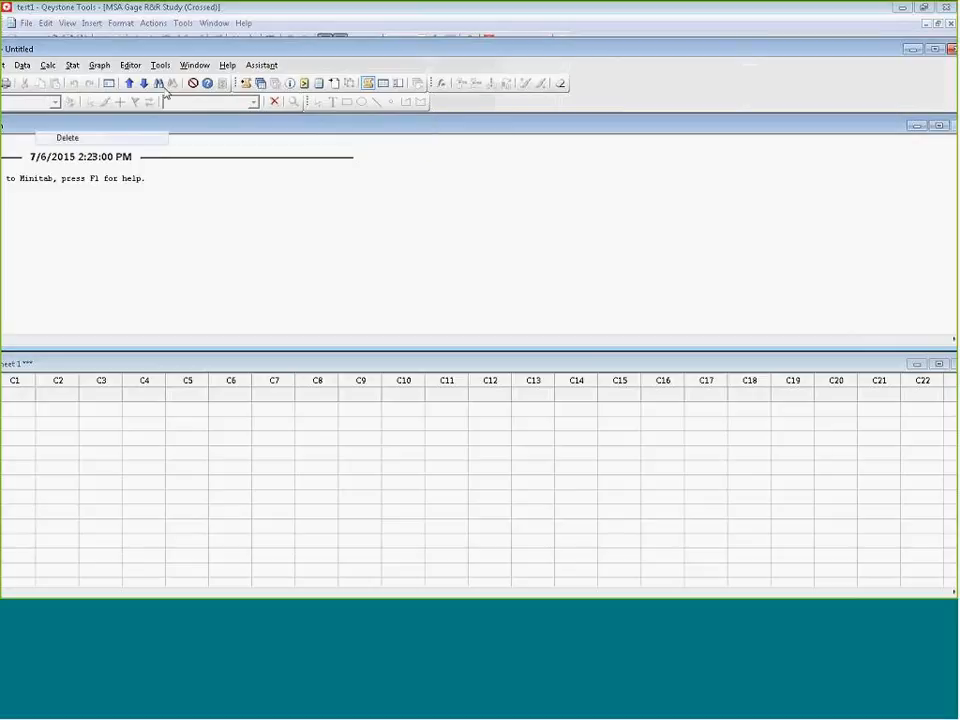
left_click(261, 65)
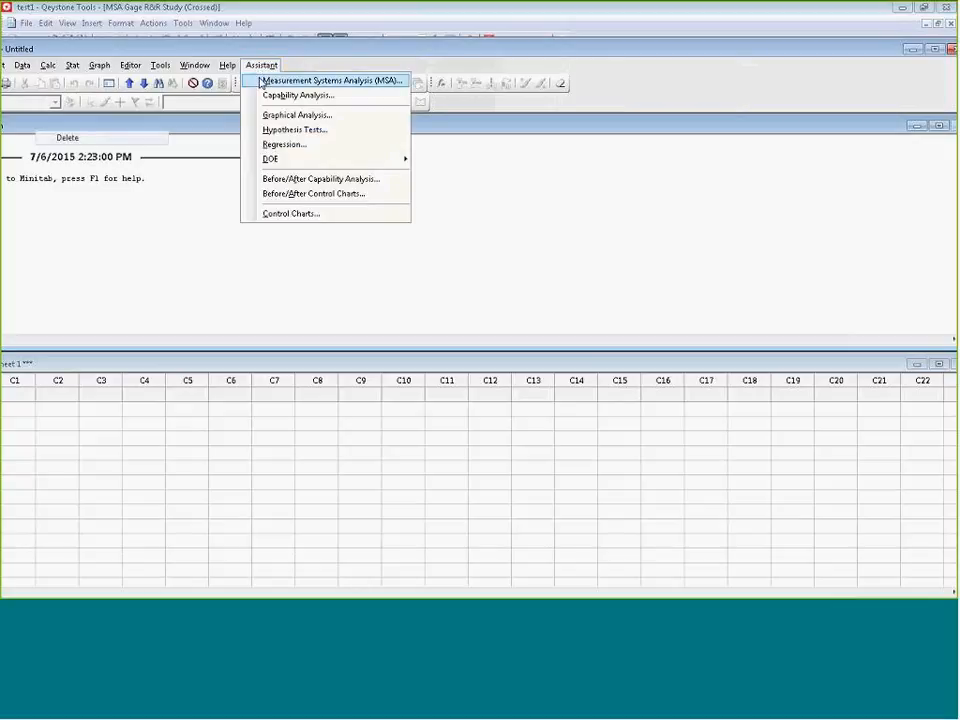
left_click(261, 81)
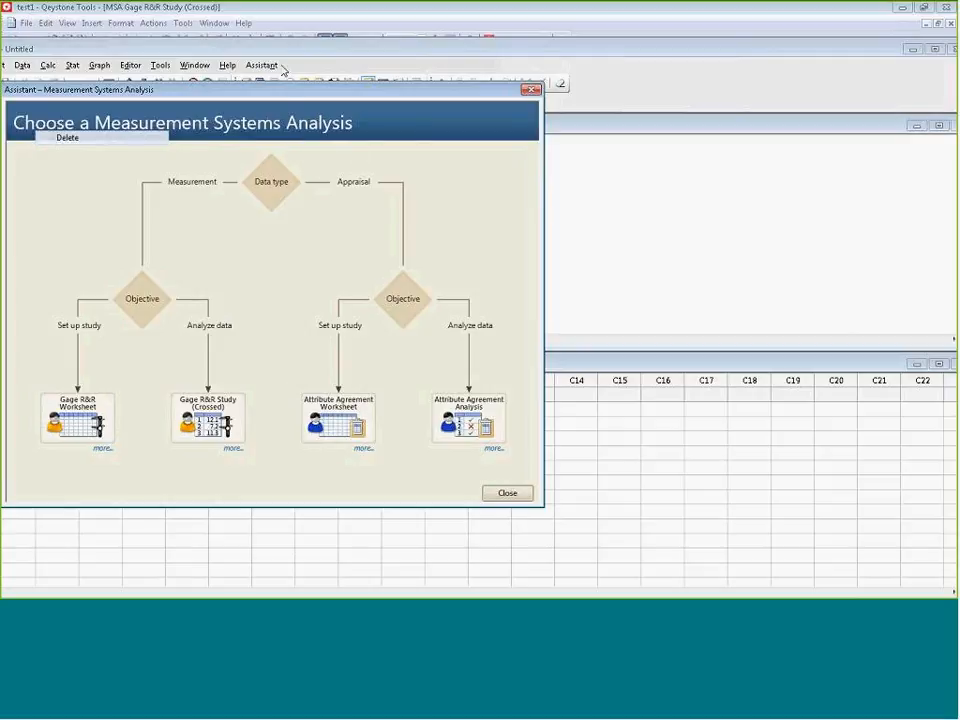
left_click_drag(311, 96, 346, 92)
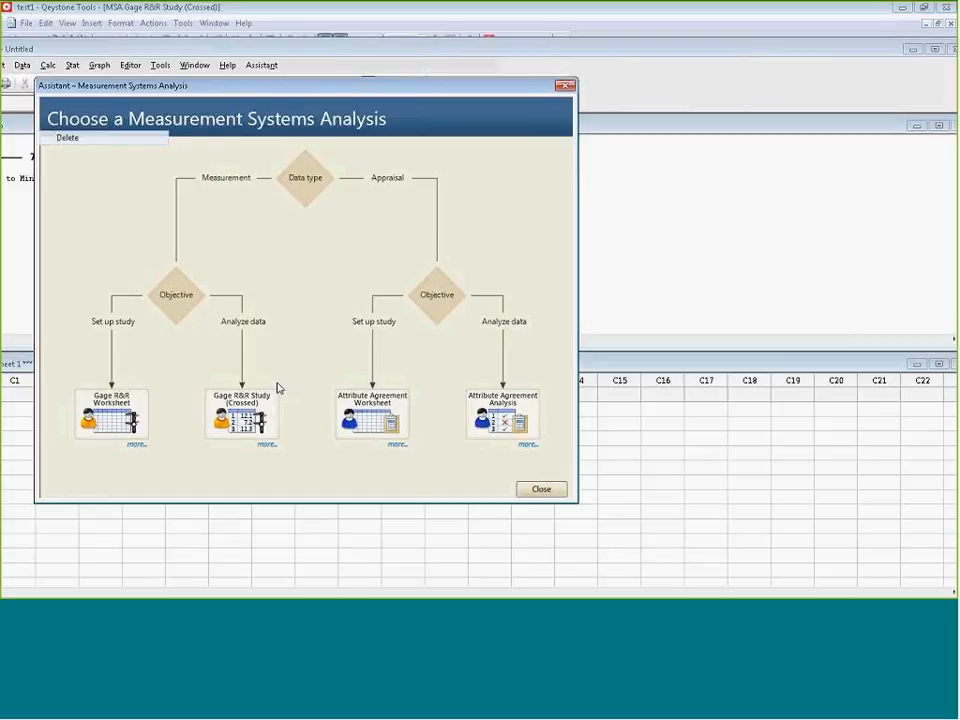
left_click_drag(316, 87, 442, 123)
left_click(697, 118)
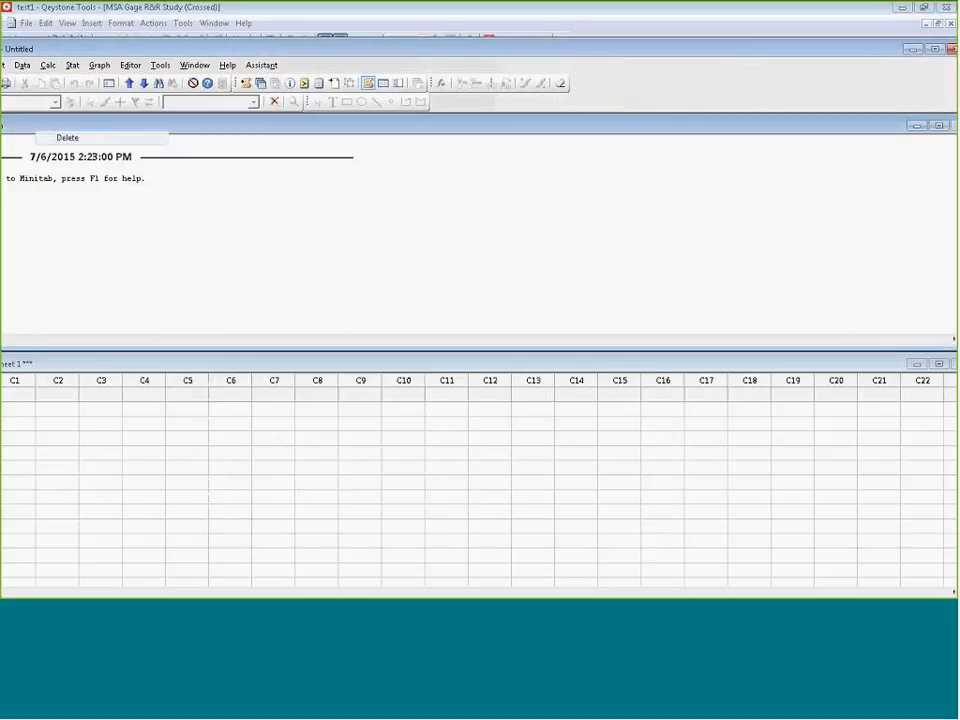
Read the Measurement Systems Analysis chooser's explanation of measurement versus appraisal data in Minitab's Assistant, closing the chooser when done.
left_click(262, 66)
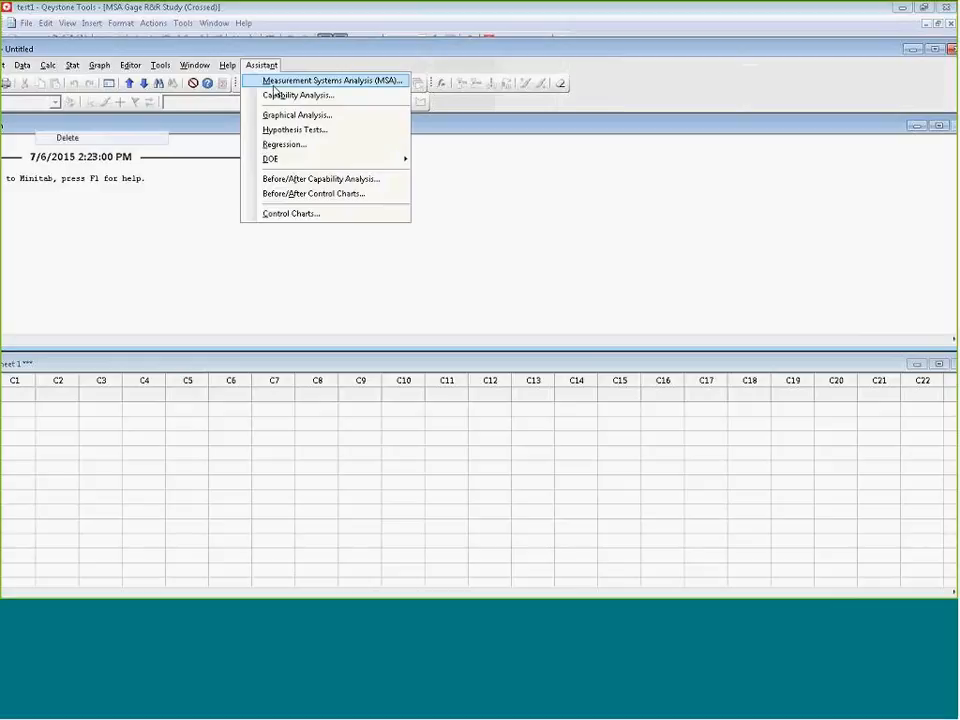
left_click(317, 82)
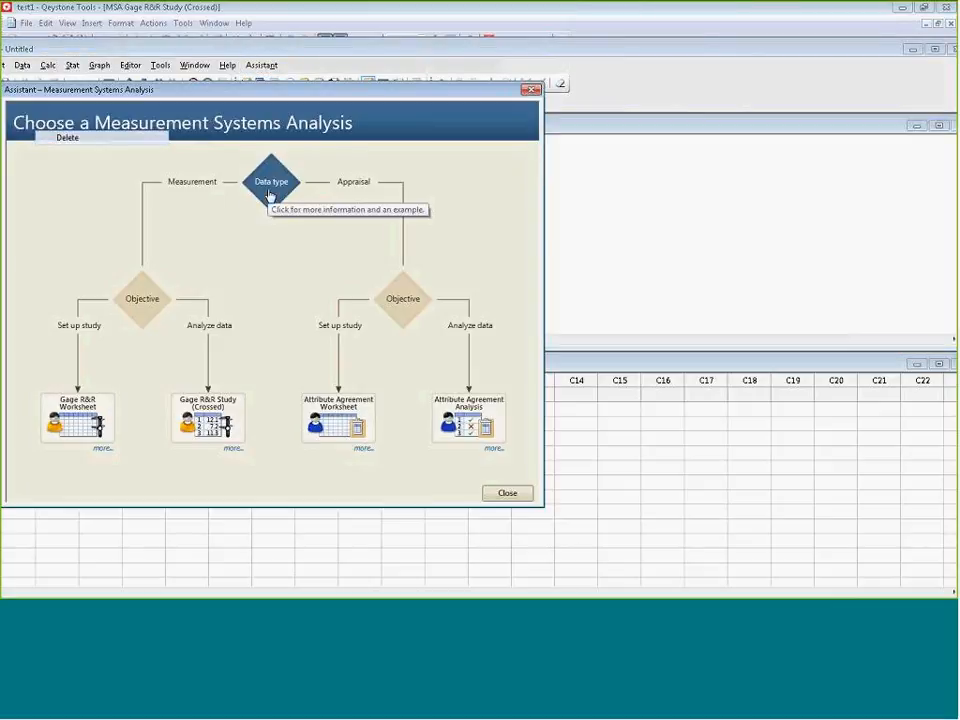
left_click(269, 194)
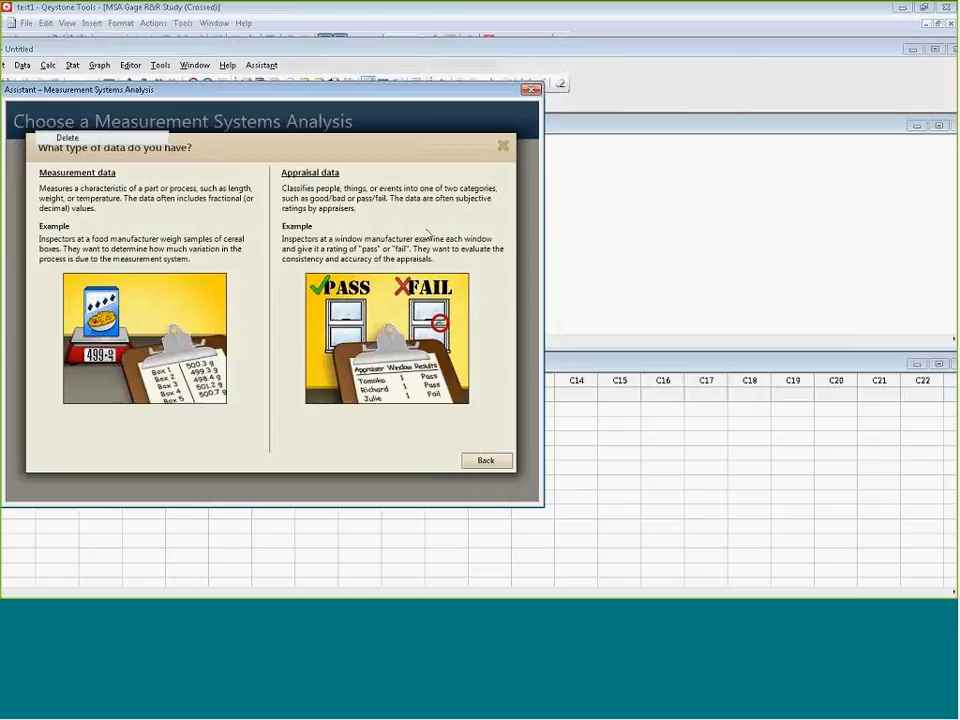
left_click(532, 91)
Reopen the Measurement Systems Analysis chooser, move it toward the middle of Minitab to view its decision paths, and return to the Gage R&R form.
left_click(261, 65)
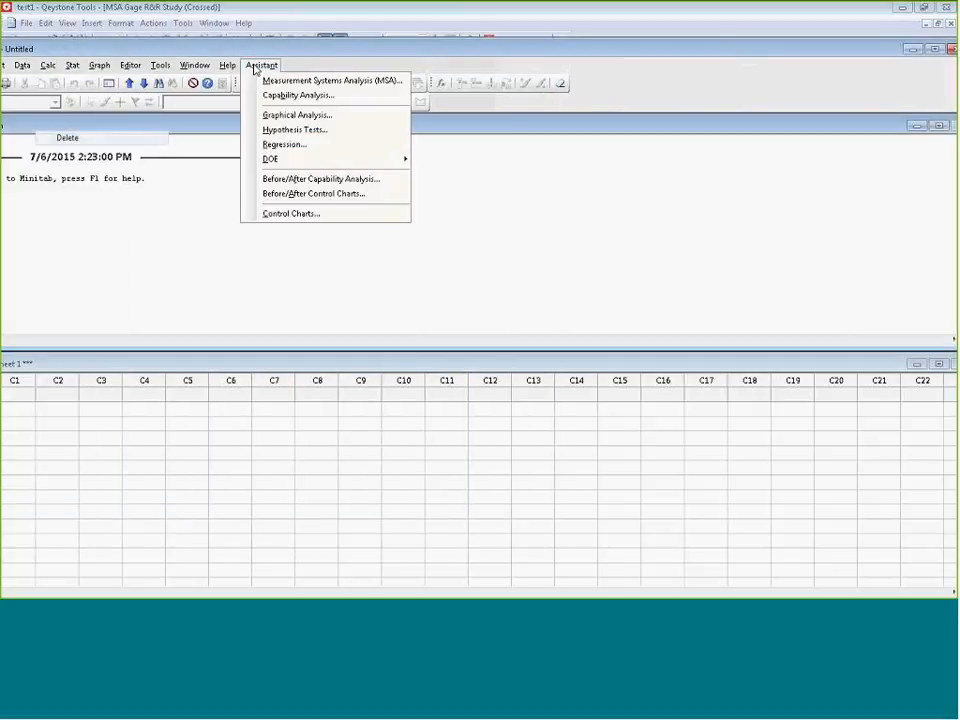
left_click(327, 84)
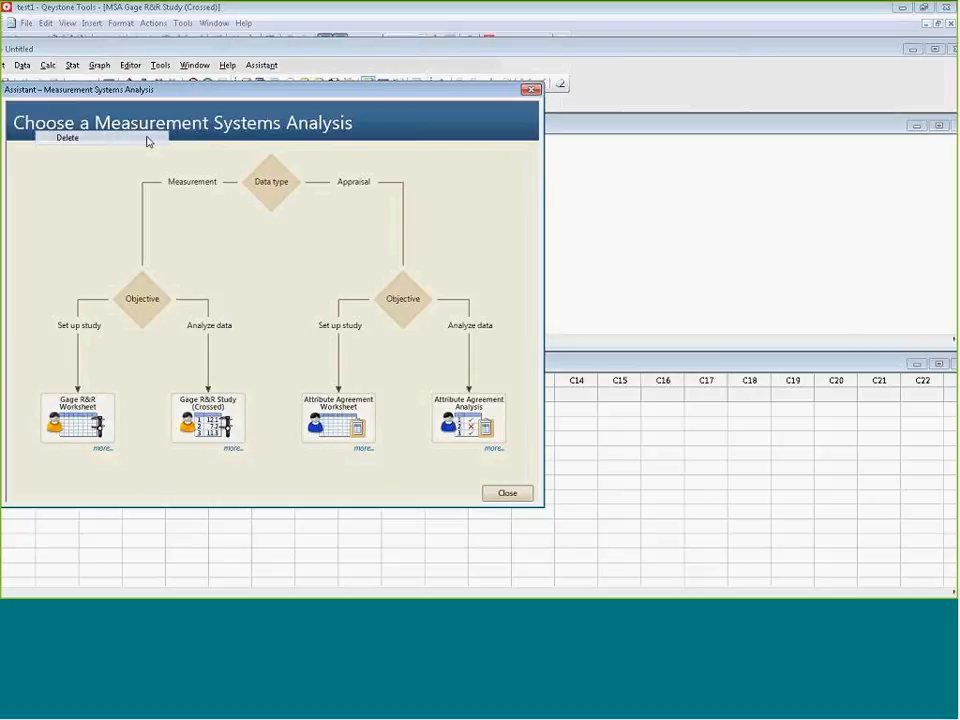
left_click_drag(140, 95, 288, 142)
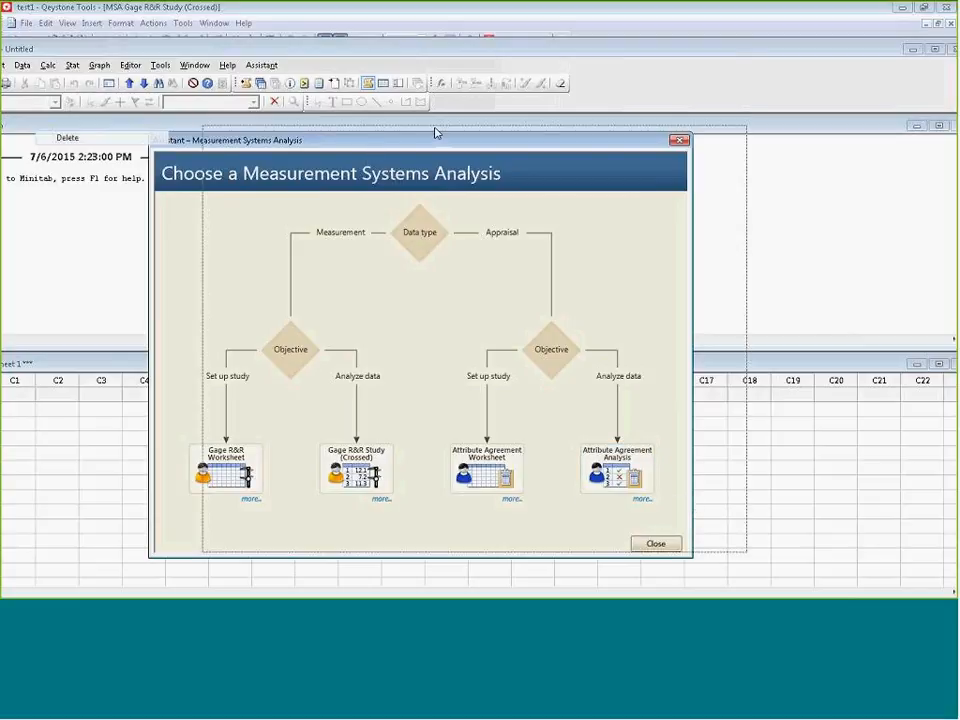
left_click_drag(435, 136, 491, 130)
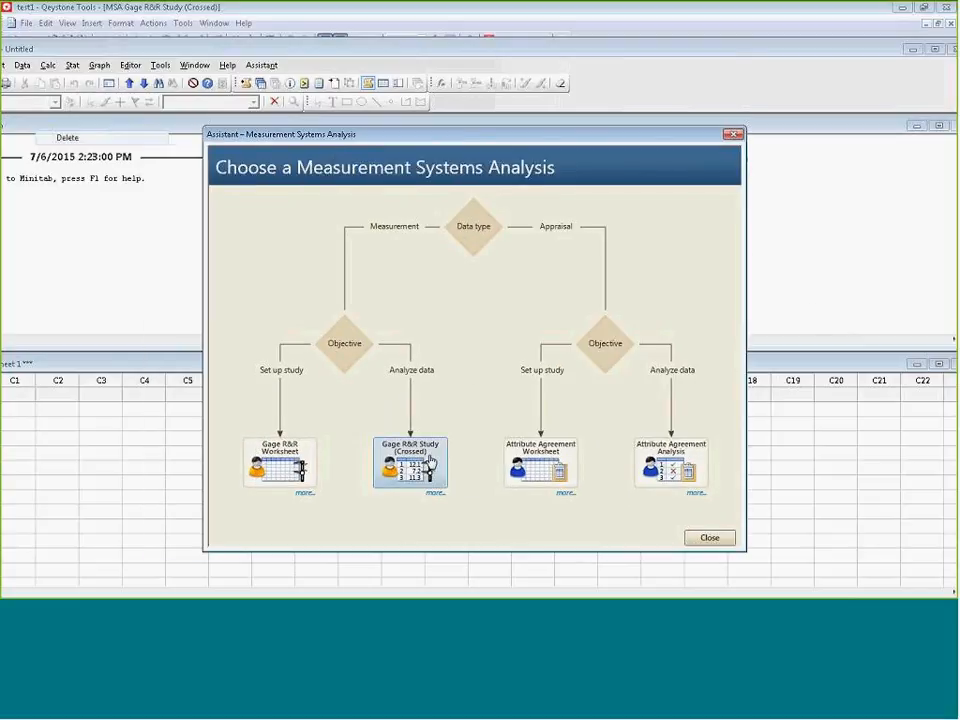
left_click(722, 137)
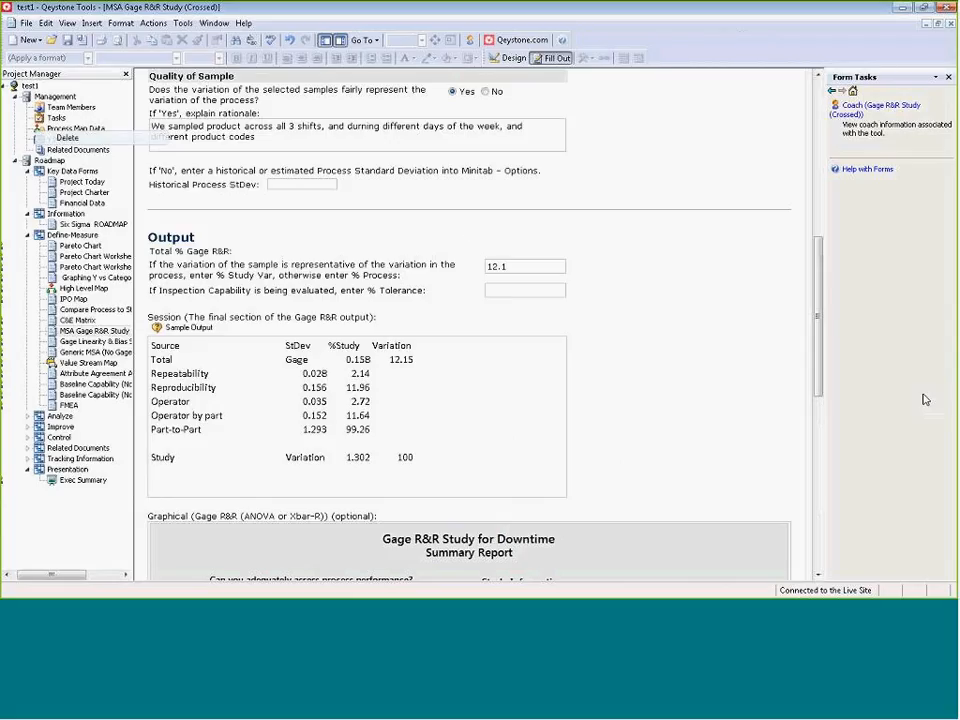
Review the Gage R&R form's Input section, Output results and summary report graphic.
scroll(815, 290, "up", 3)
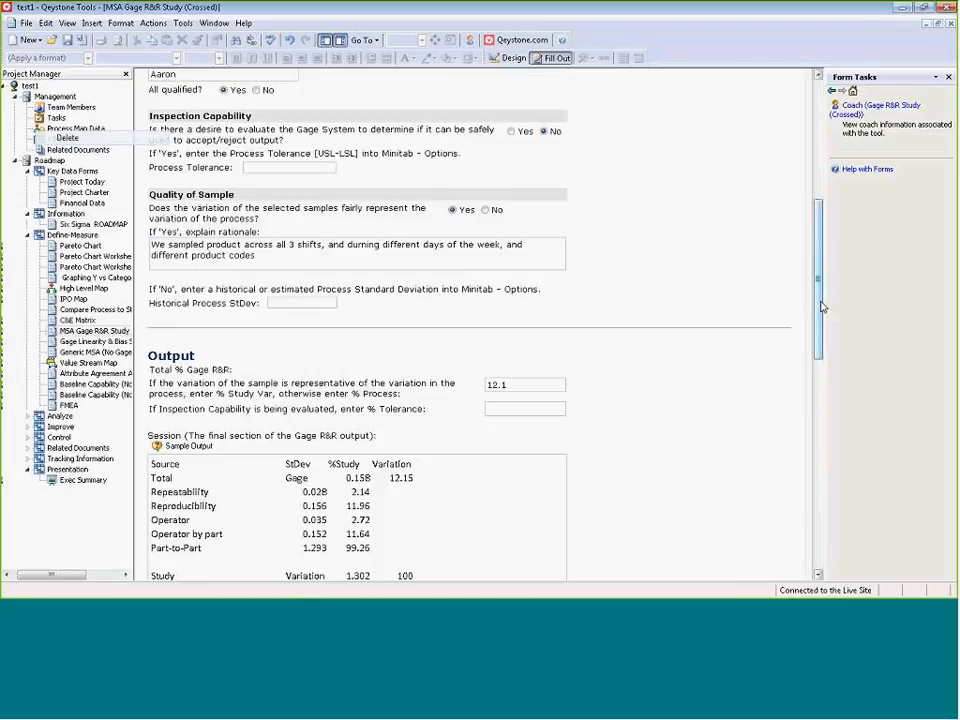
scroll(821, 307, "down", 10)
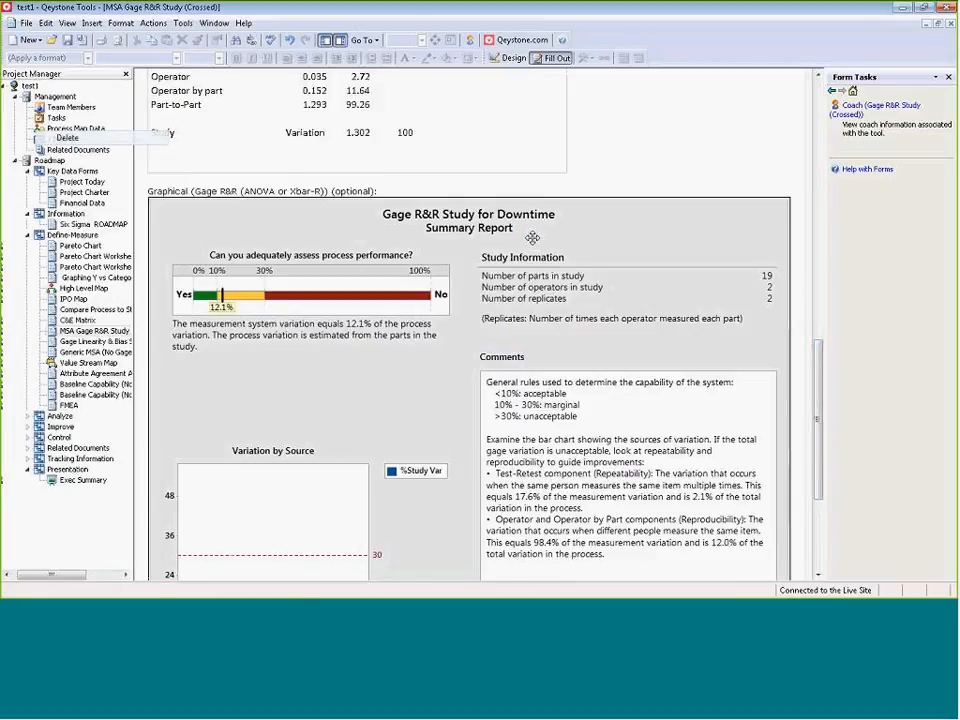
left_click_drag(815, 369, 822, 92)
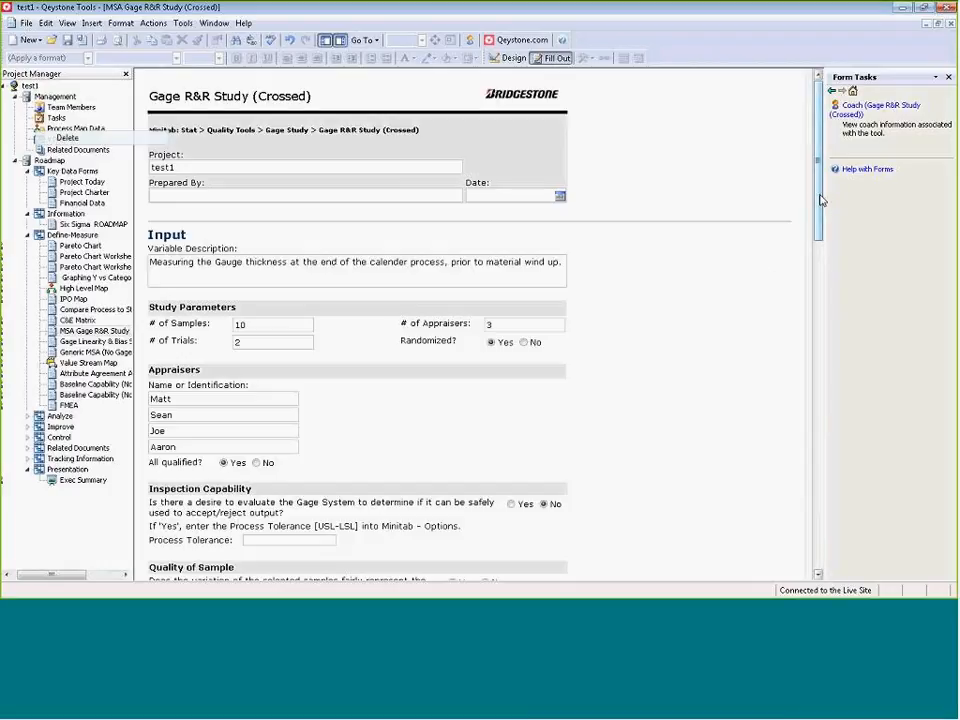
left_click_drag(820, 200, 809, 355)
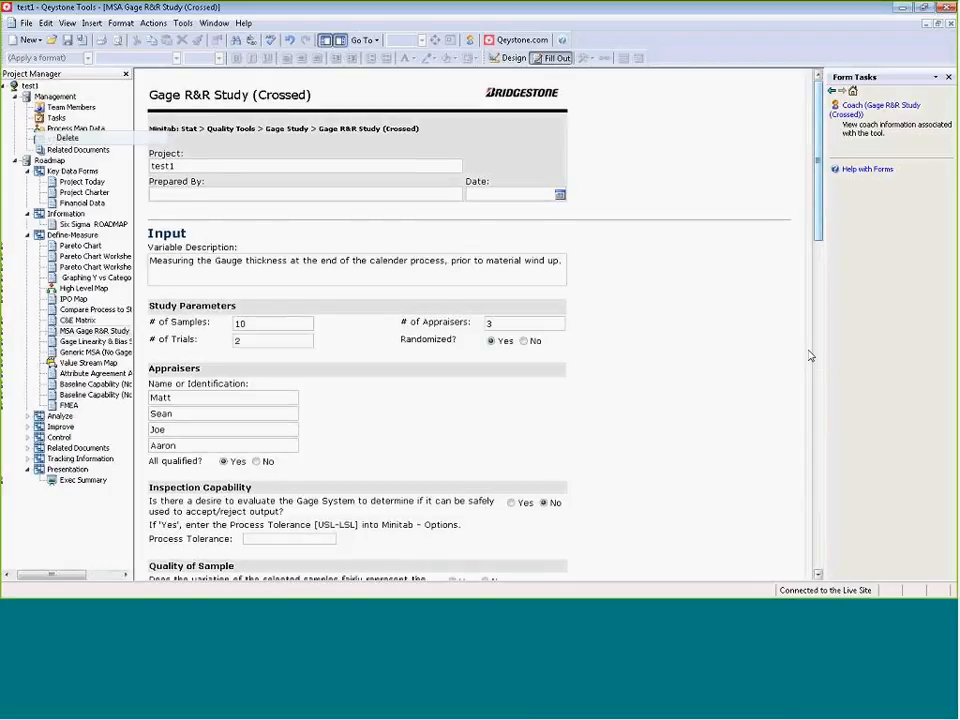
scroll(805, 365, "down", 10)
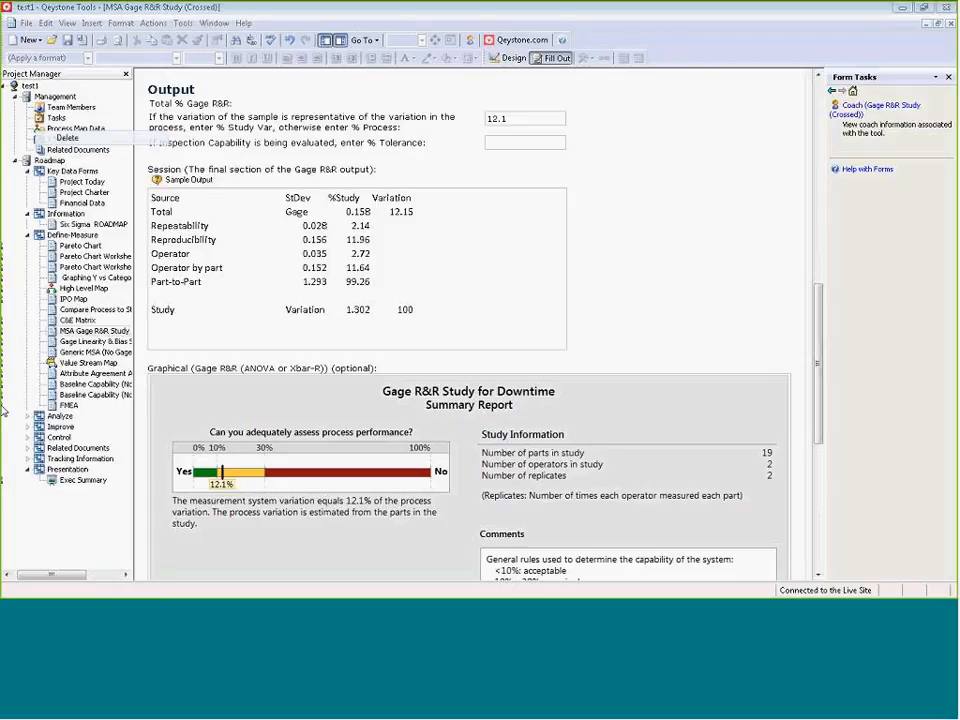
Switch to the Qeystone Study Hall meeting, highlight the agenda item on adding forms and a second C&E Matrix, and return to Qeystone.
key("alt+Tab")
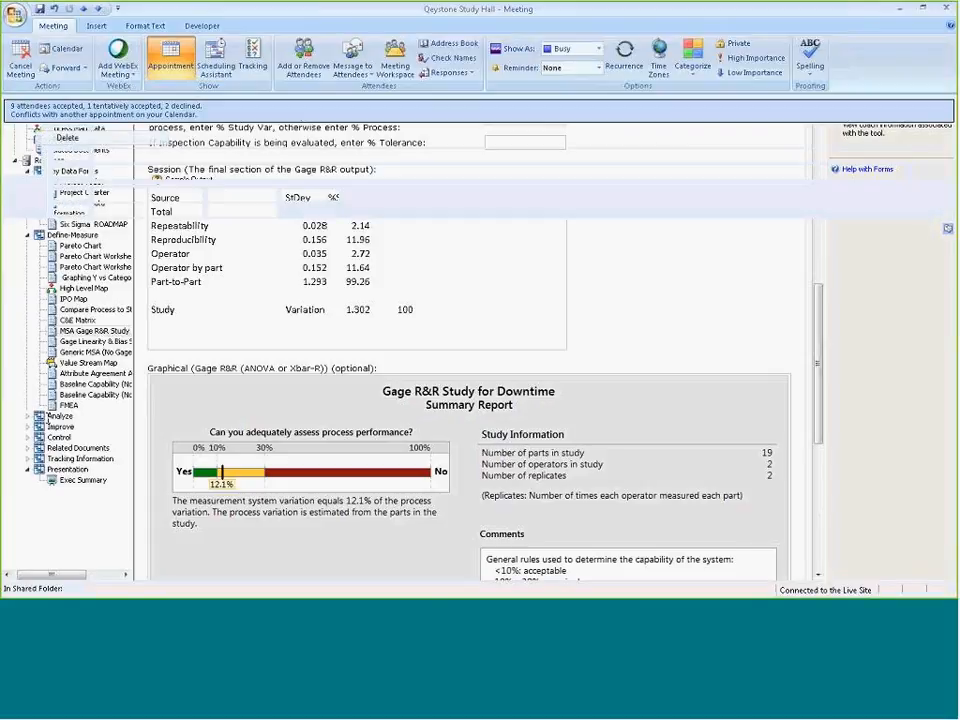
left_click_drag(39, 335, 193, 347)
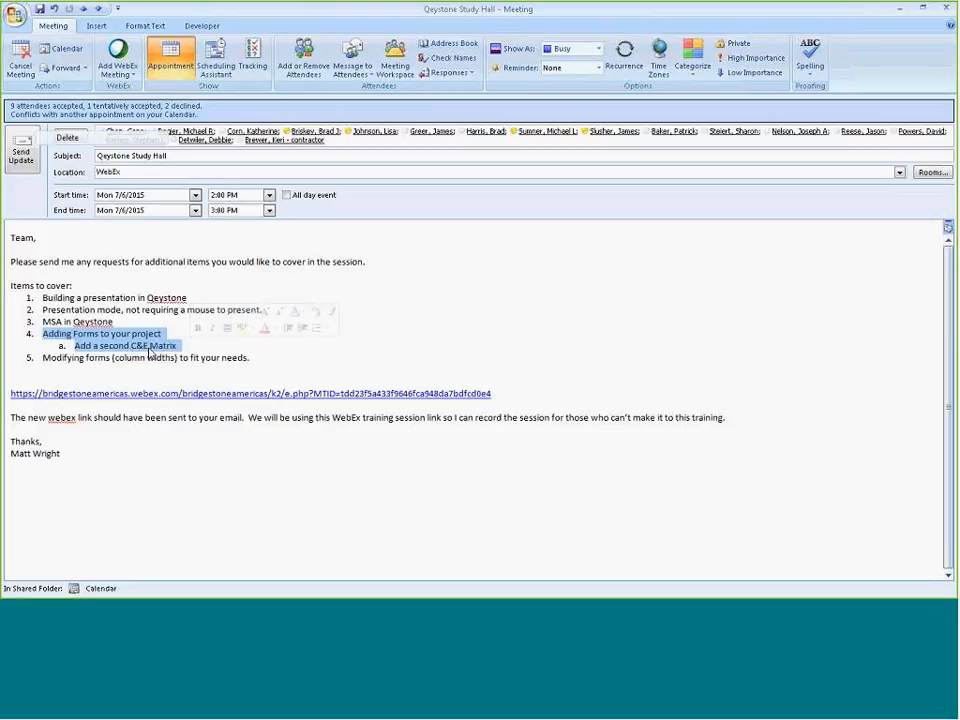
left_click(900, 9)
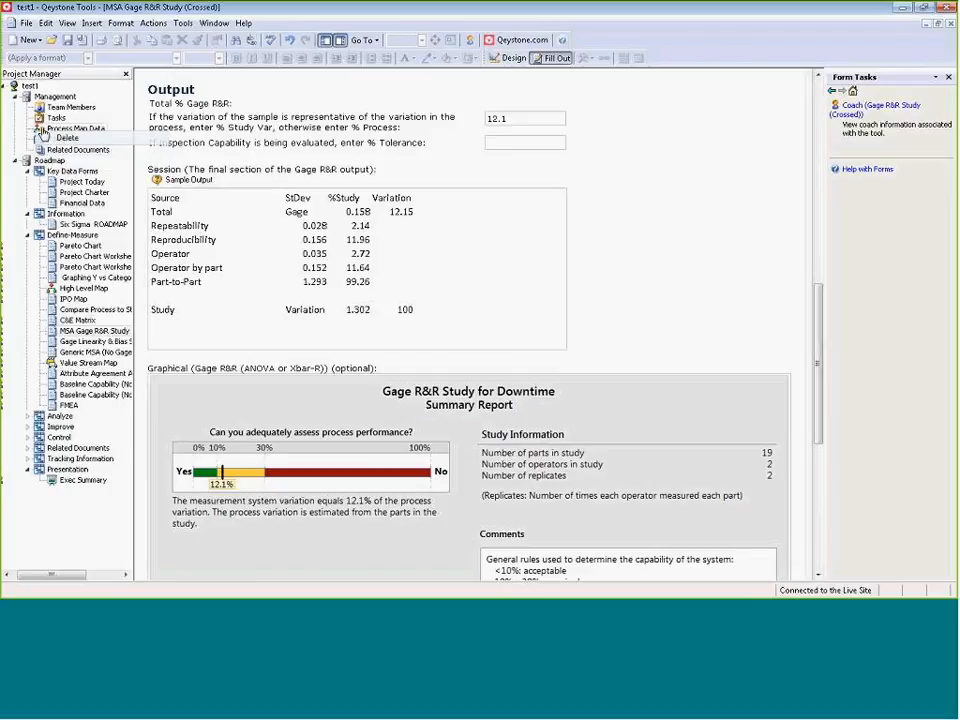
Collapse the Information phase in the project tree and open the IPO Map form from the Define-Measure phase.
left_click(27, 213)
left_click(27, 224)
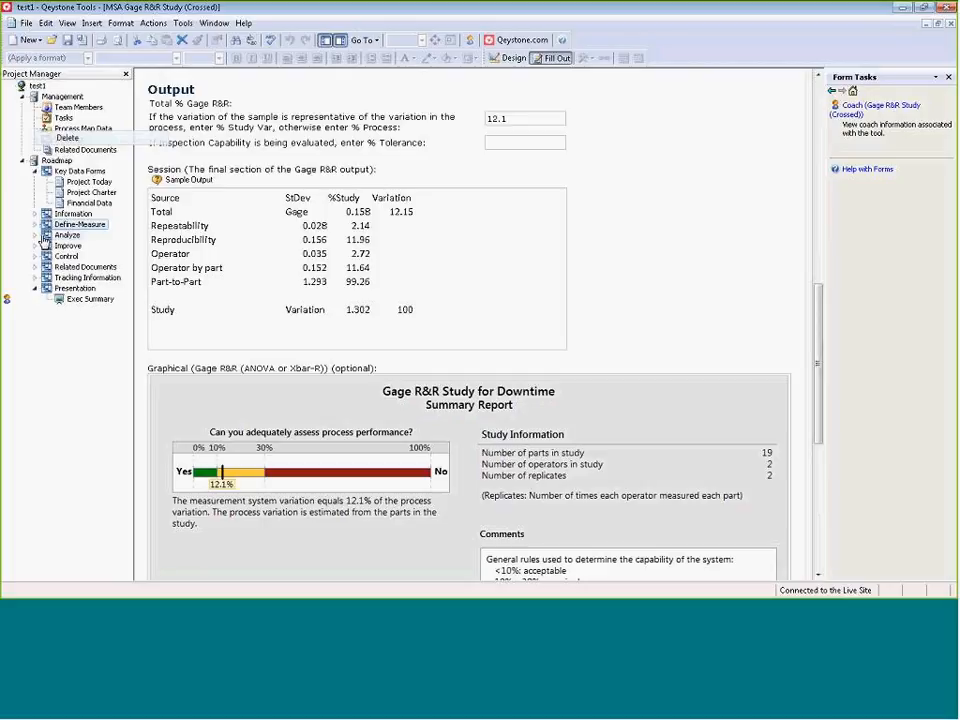
left_click(35, 225)
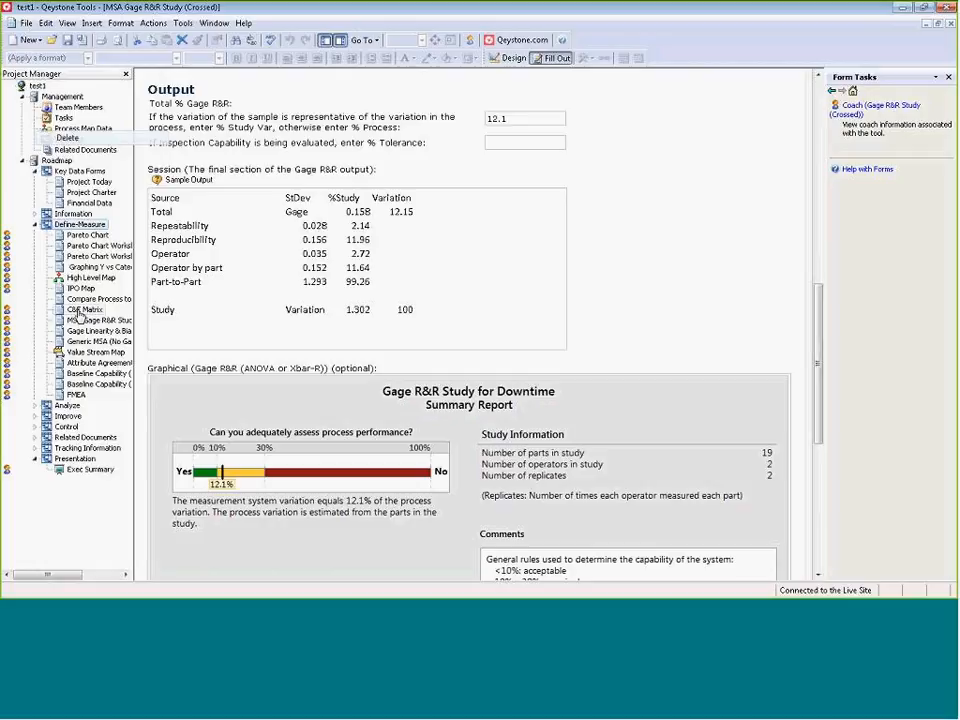
left_click(80, 288)
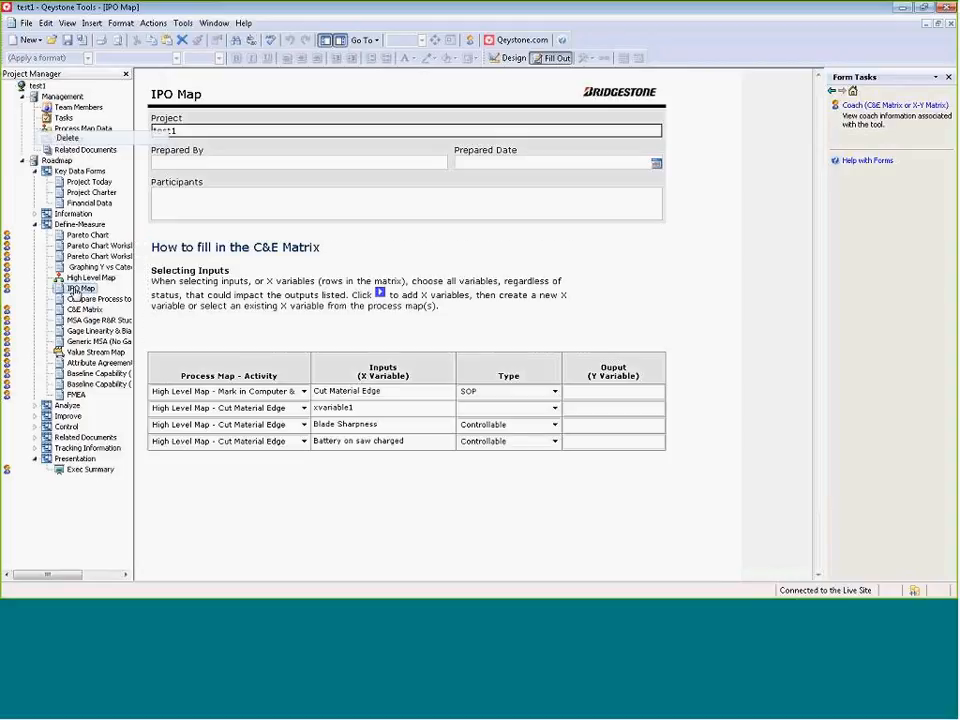
Add a second IPO Map form to the Define-Measure phase from the IPO Map.qct template.
right_click(76, 294)
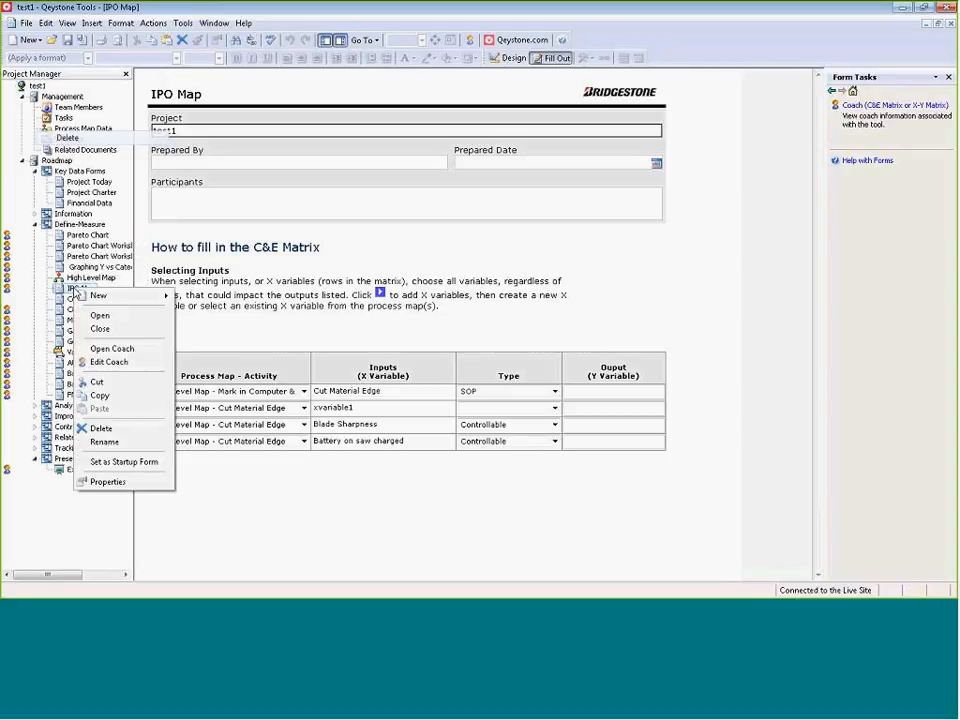
mouse_move(114, 299)
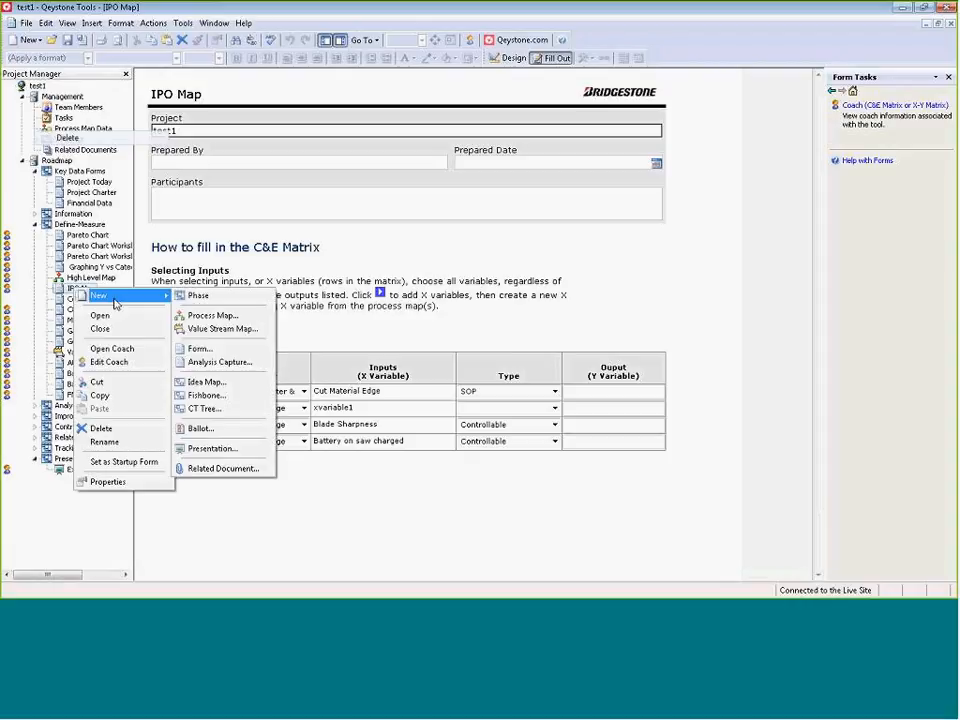
left_click(226, 356)
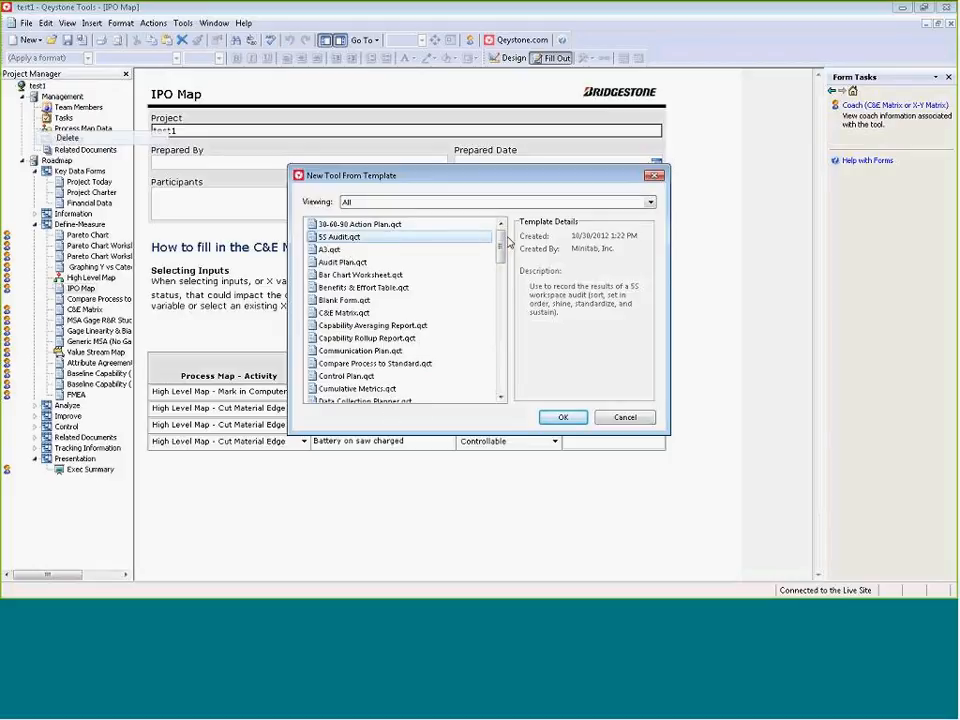
scroll(505, 250, "down", 2)
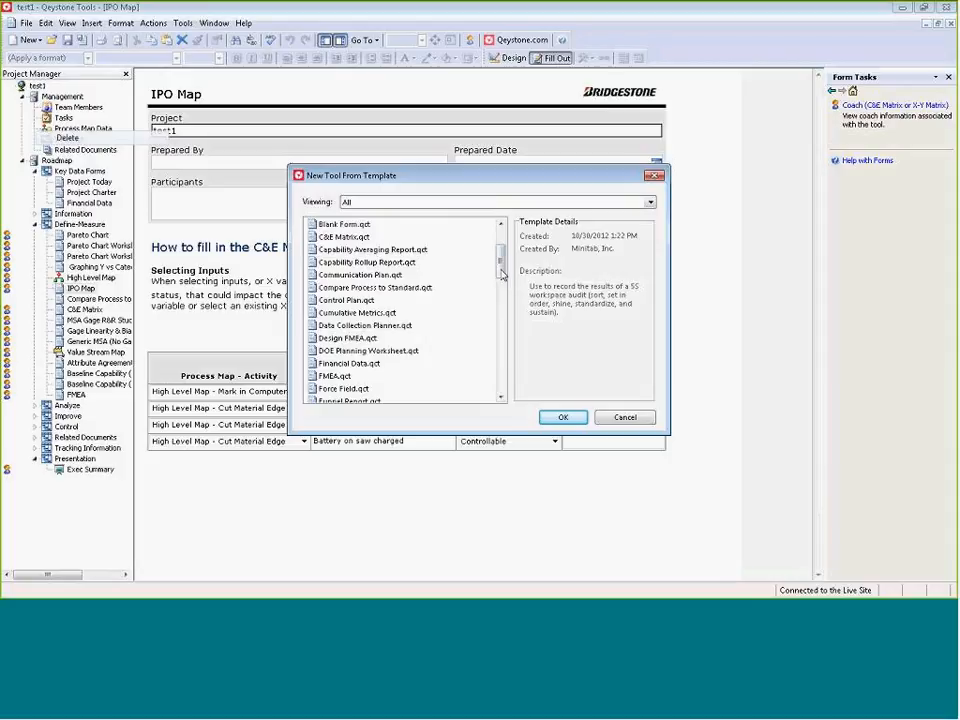
scroll(505, 268, "down", 4)
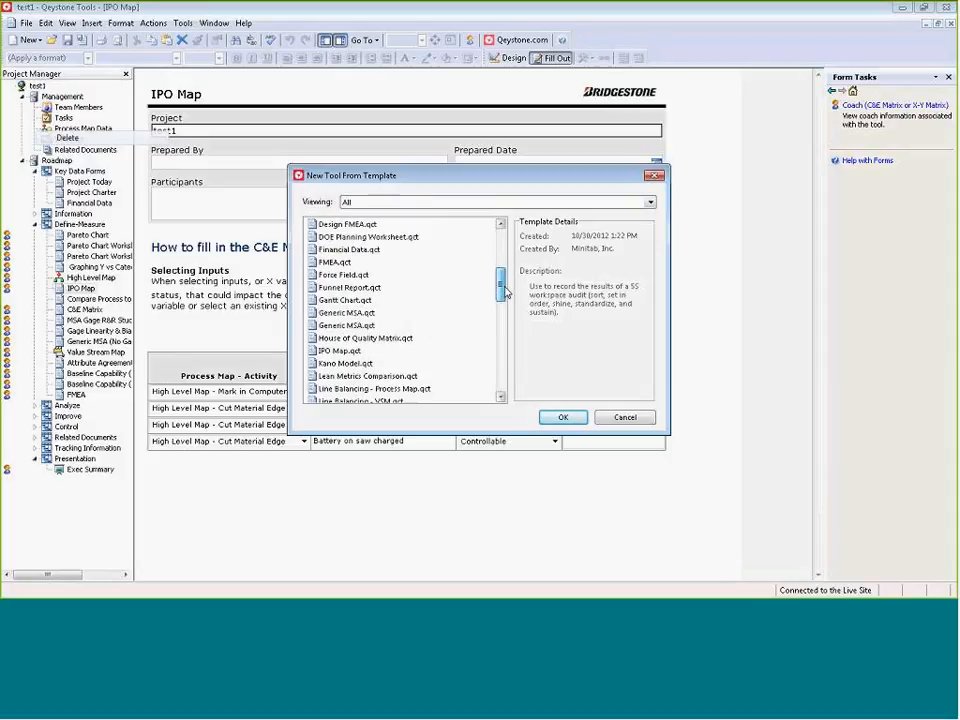
left_click(348, 300)
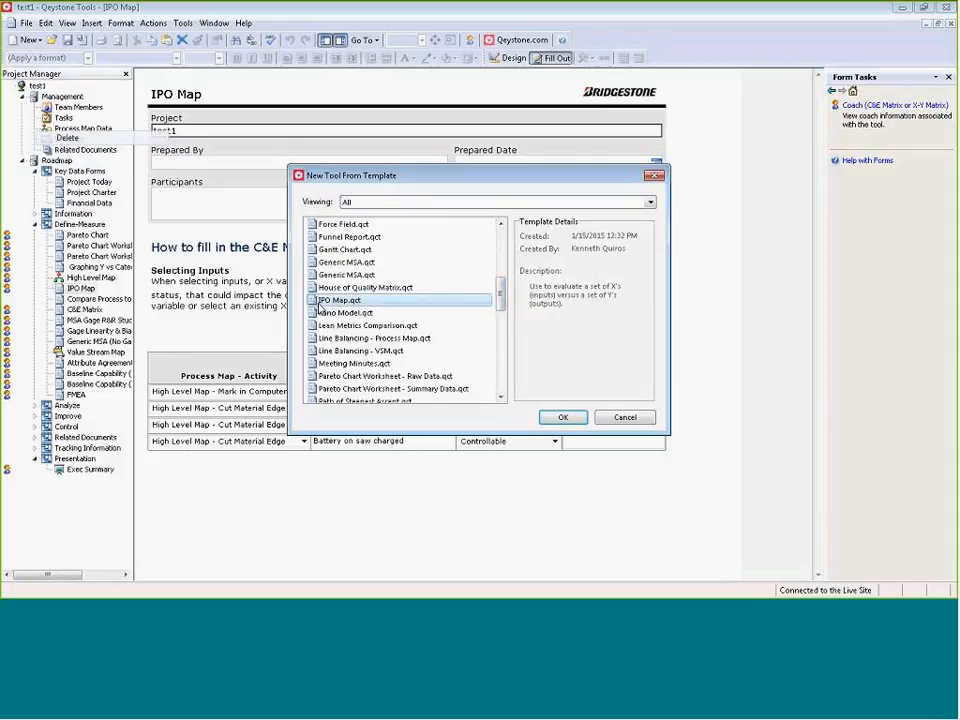
left_click(560, 417)
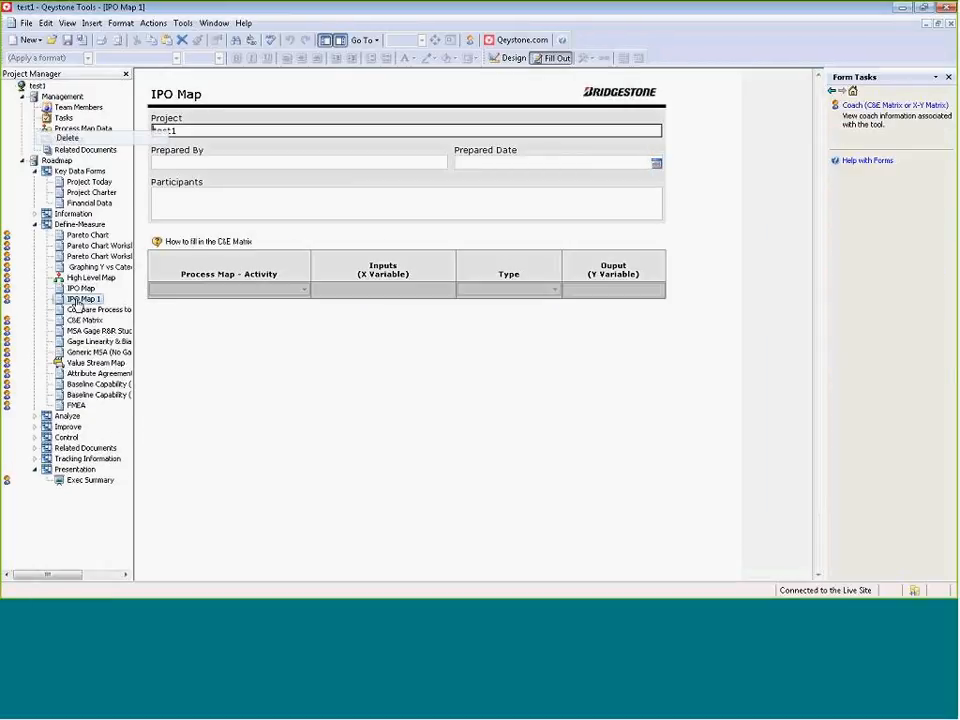
Rename the original IPO Map form in the project tree as "IPO Map Extruder".
right_click(80, 290)
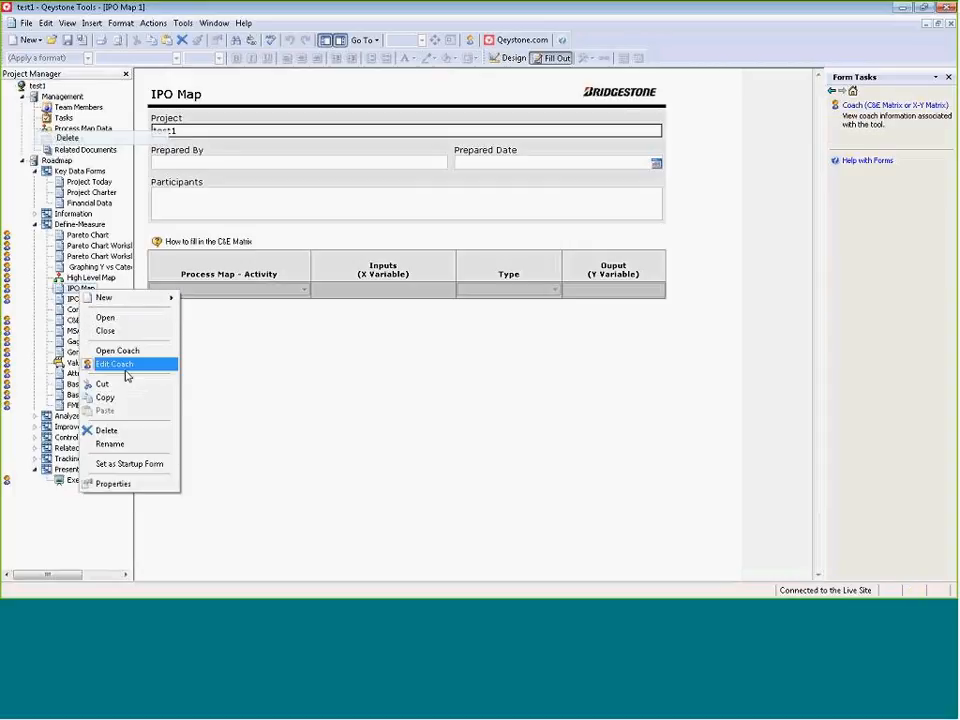
left_click(130, 444)
left_click(100, 288)
type("Exut")
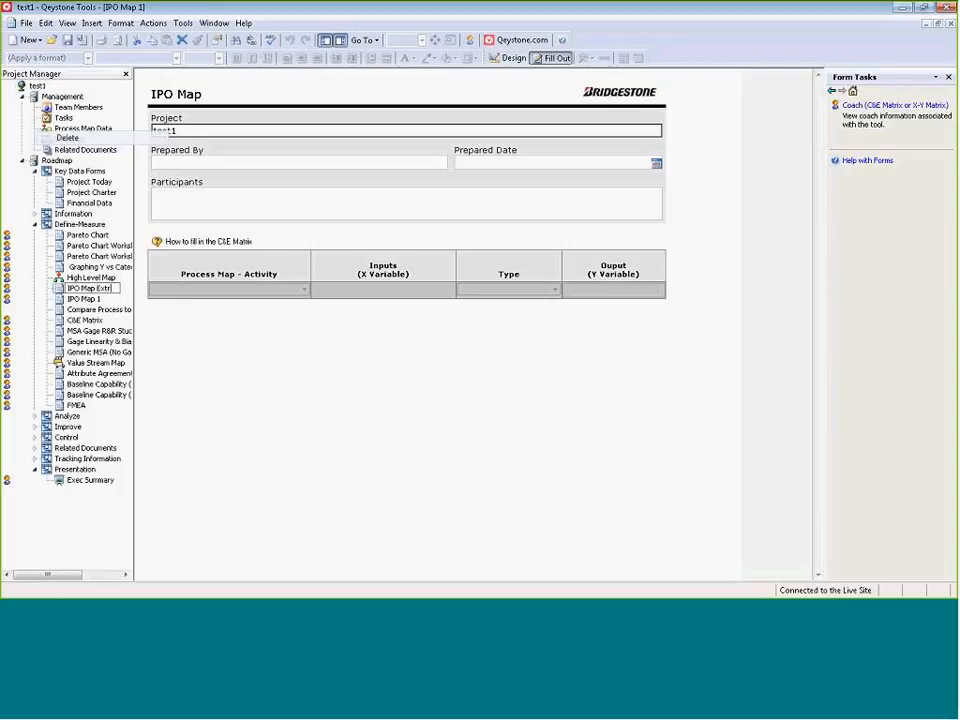
type("er")
Rename the newly added IPO Map 1 form as "IPO Map Calender".
right_click(91, 300)
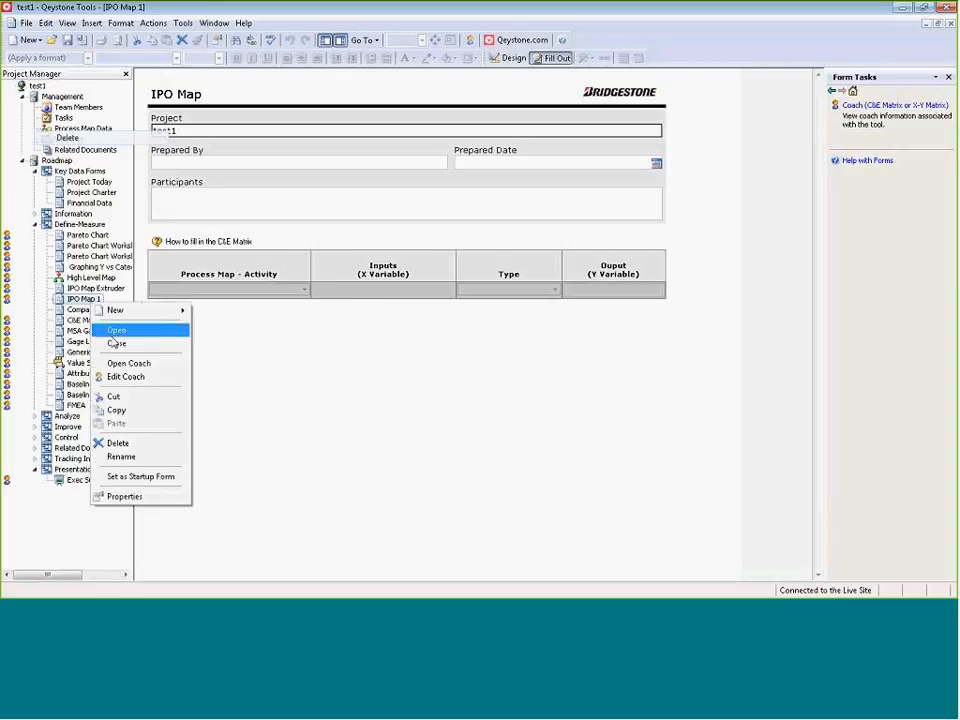
left_click(114, 456)
key("Escape")
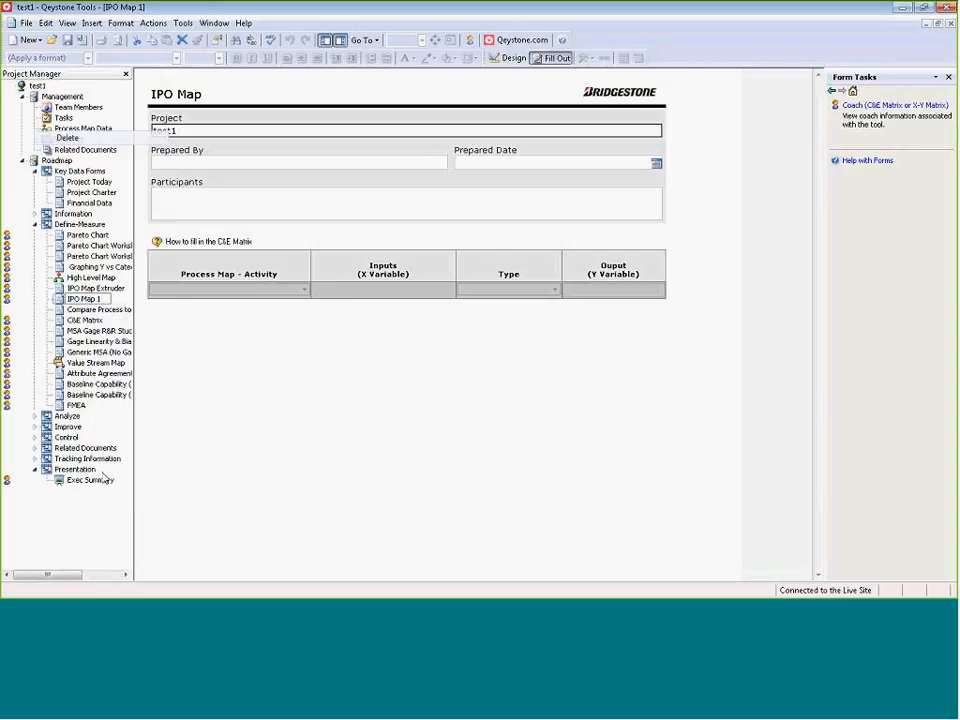
type("Calender")
key("Return")
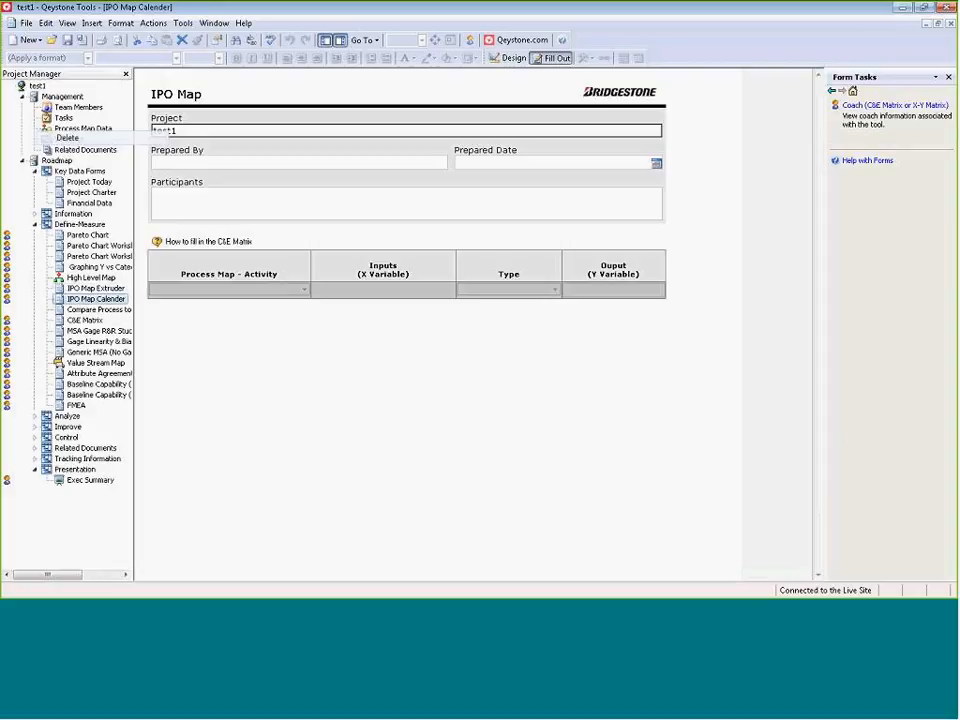
Fill the IPO Map Calender table by selecting all existing X variables from the project's X Variable List.
left_click(91, 298)
left_click(256, 288)
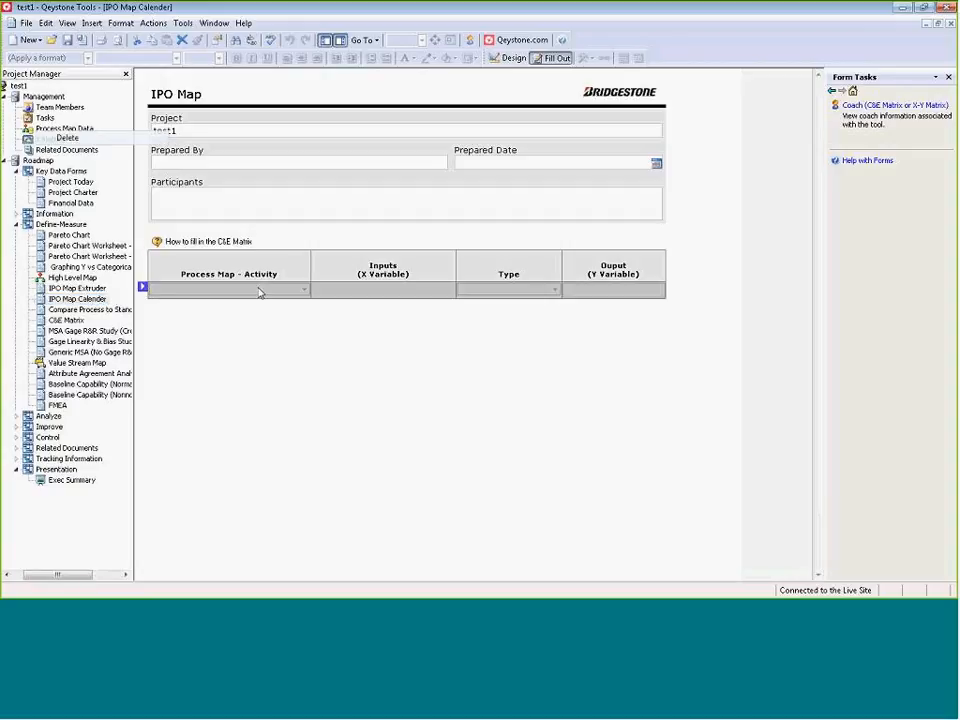
right_click(143, 291)
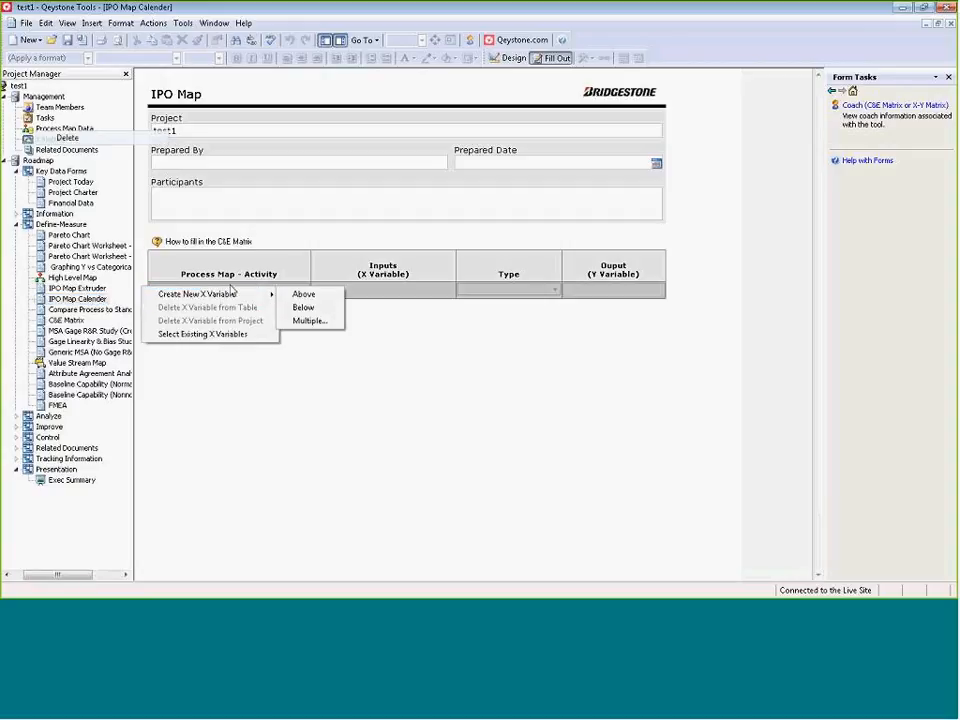
left_click(238, 337)
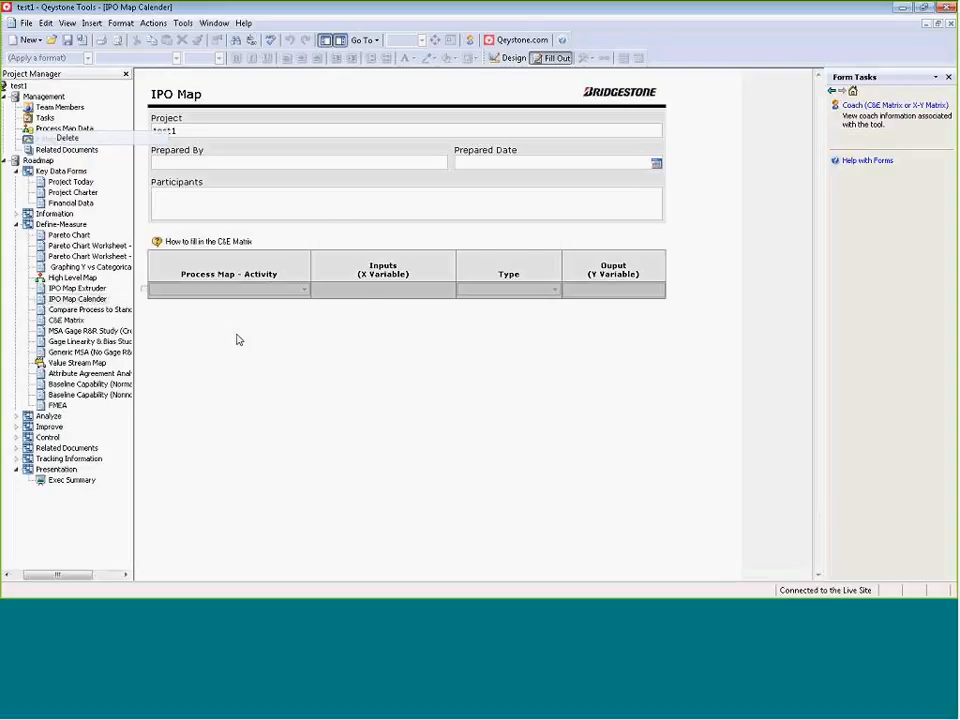
left_click(316, 346)
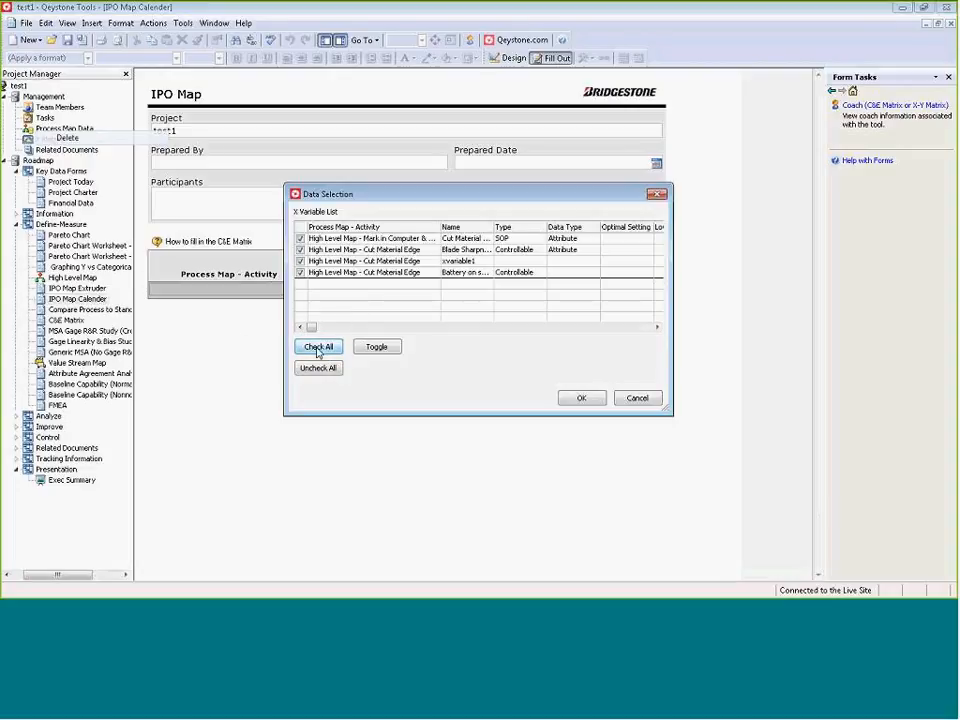
left_click(581, 398)
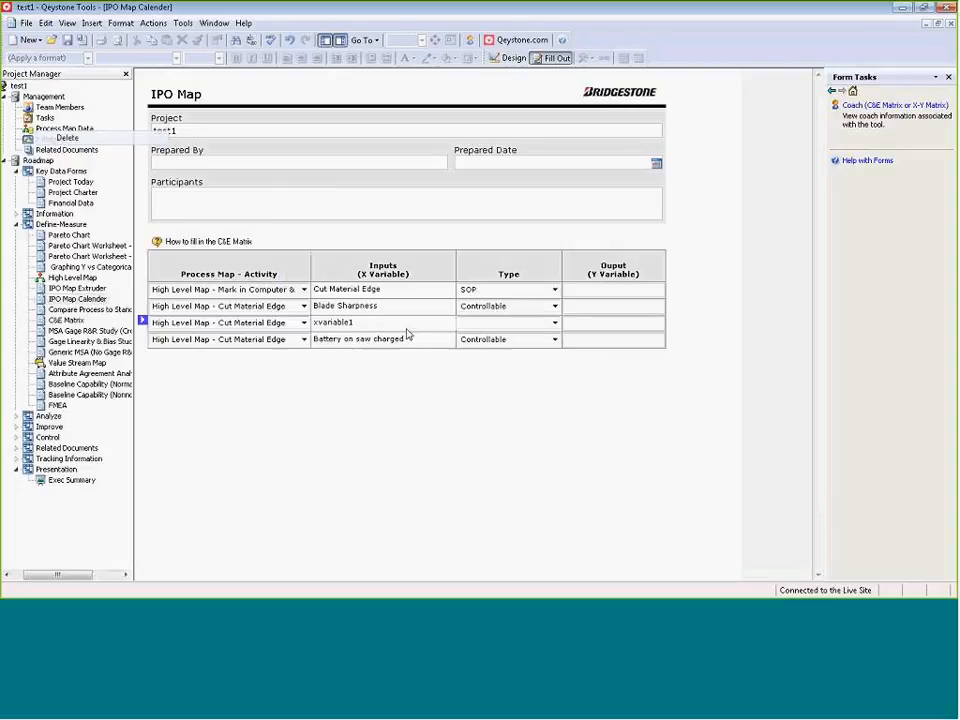
left_click(617, 290)
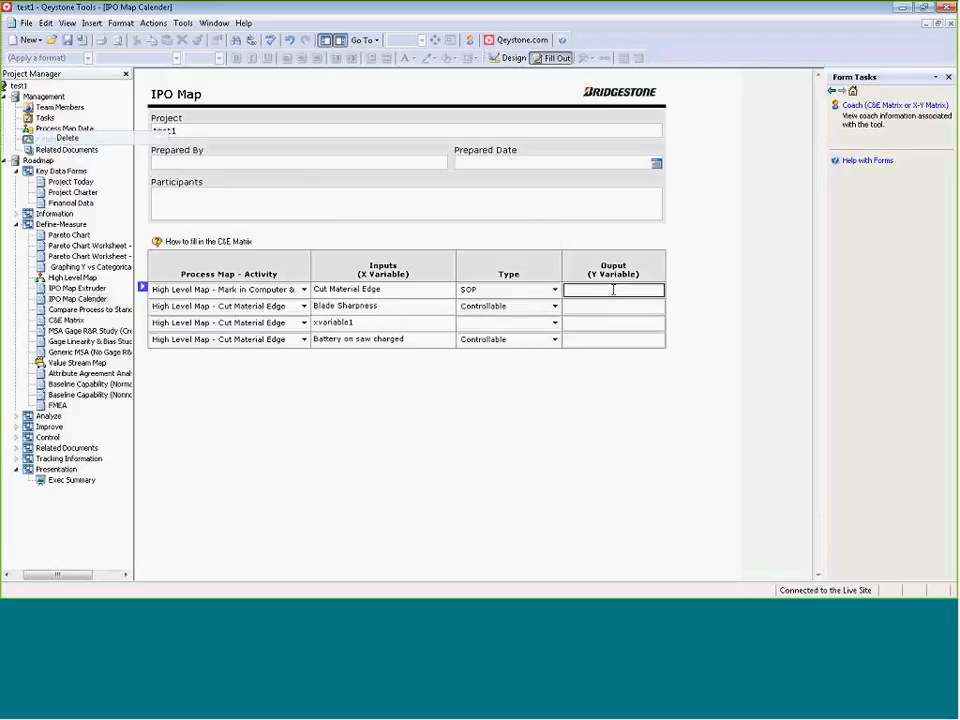
left_click(398, 320)
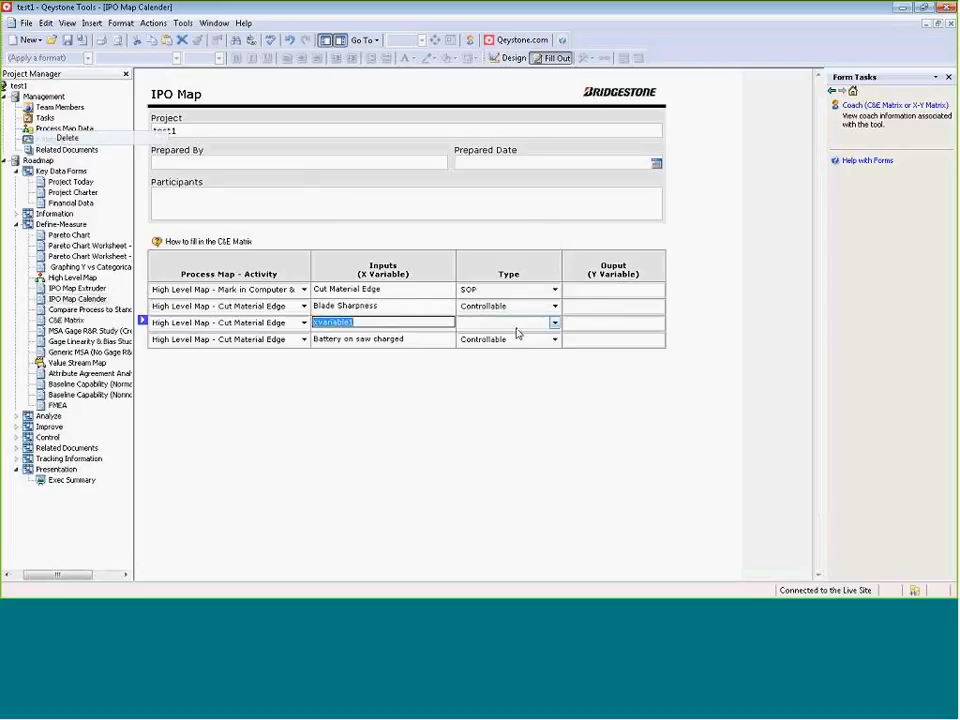
left_click(554, 322)
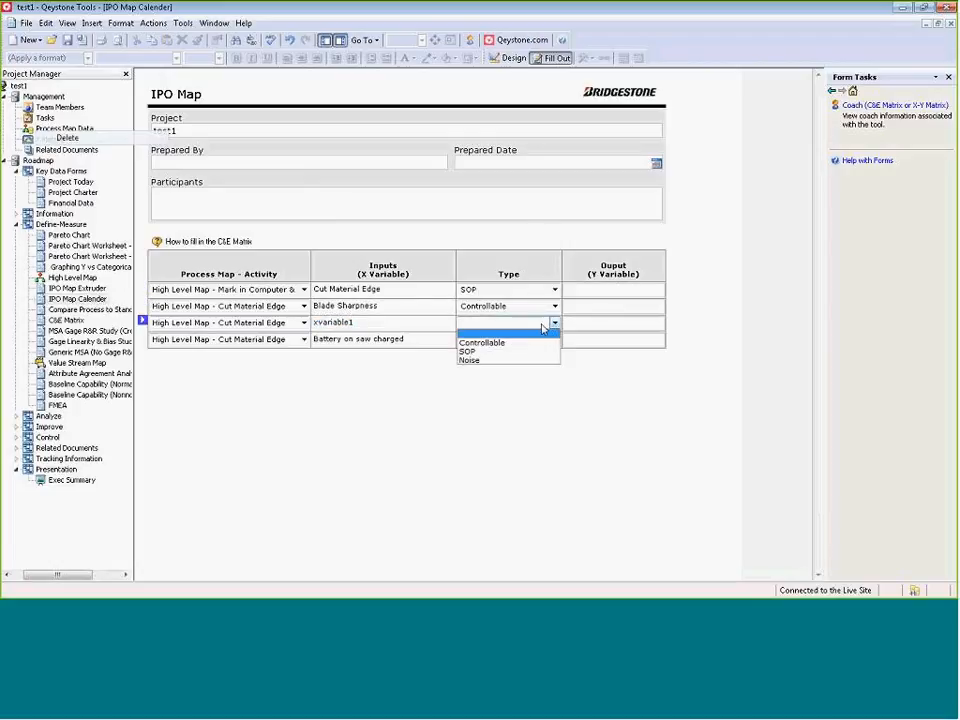
left_click(168, 381)
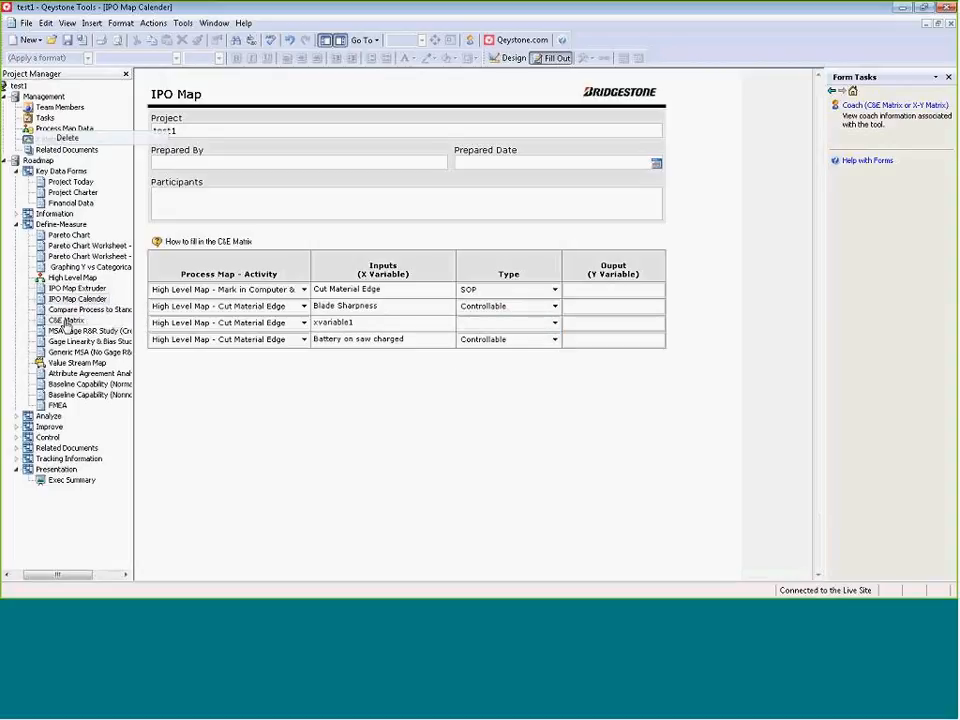
Add a second C&E Matrix form to the Define-Measure phase from the C&E Matrix.qct template.
right_click(65, 323)
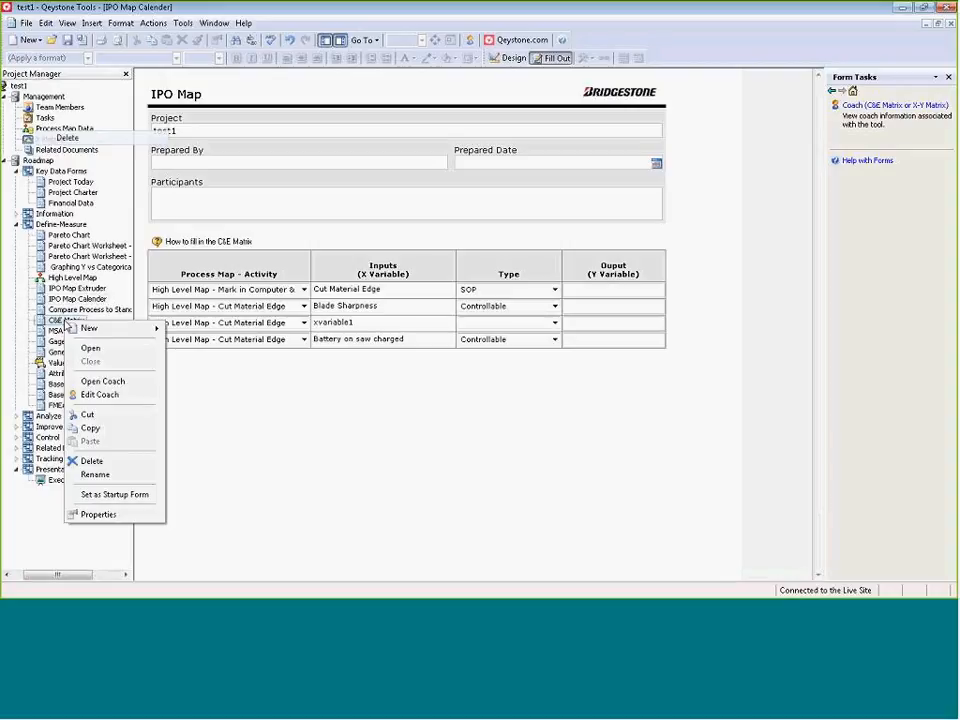
mouse_move(88, 328)
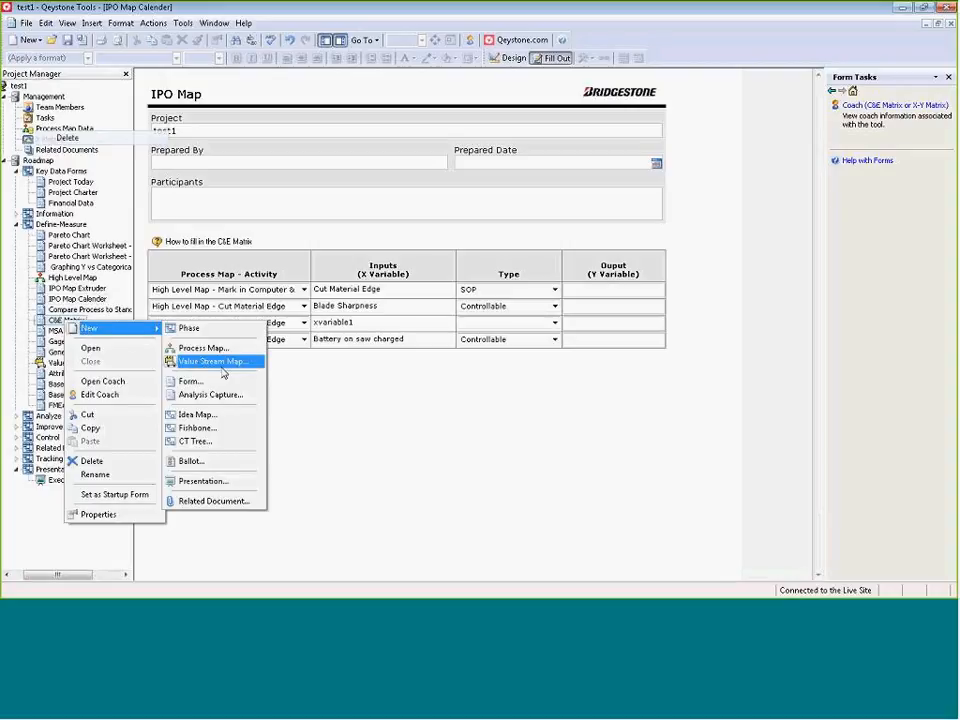
left_click(218, 384)
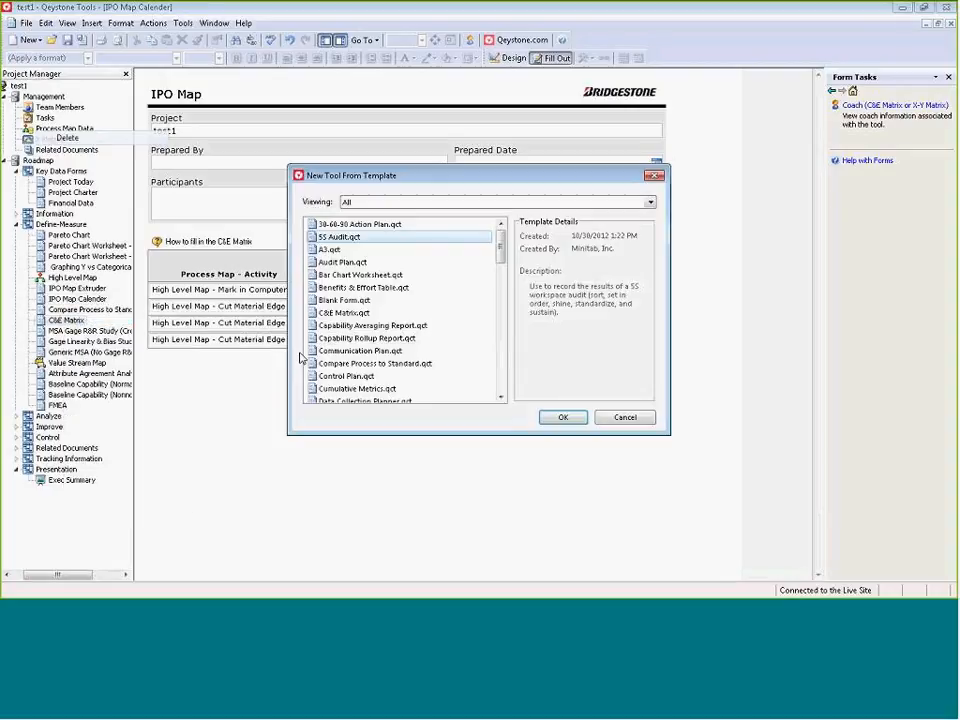
left_click(362, 314)
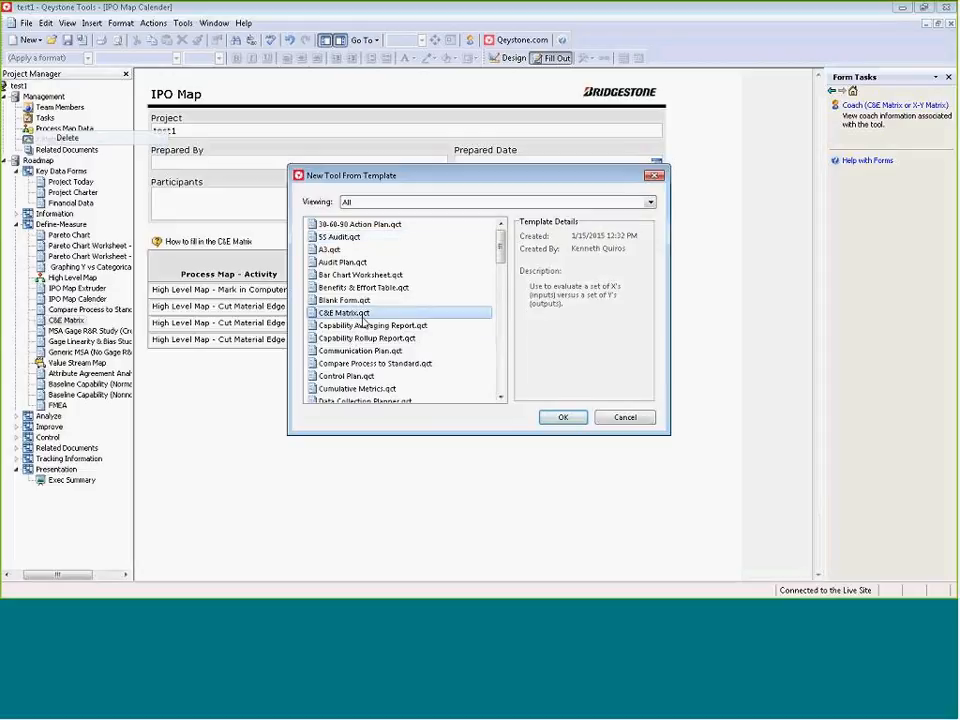
double_click(350, 313)
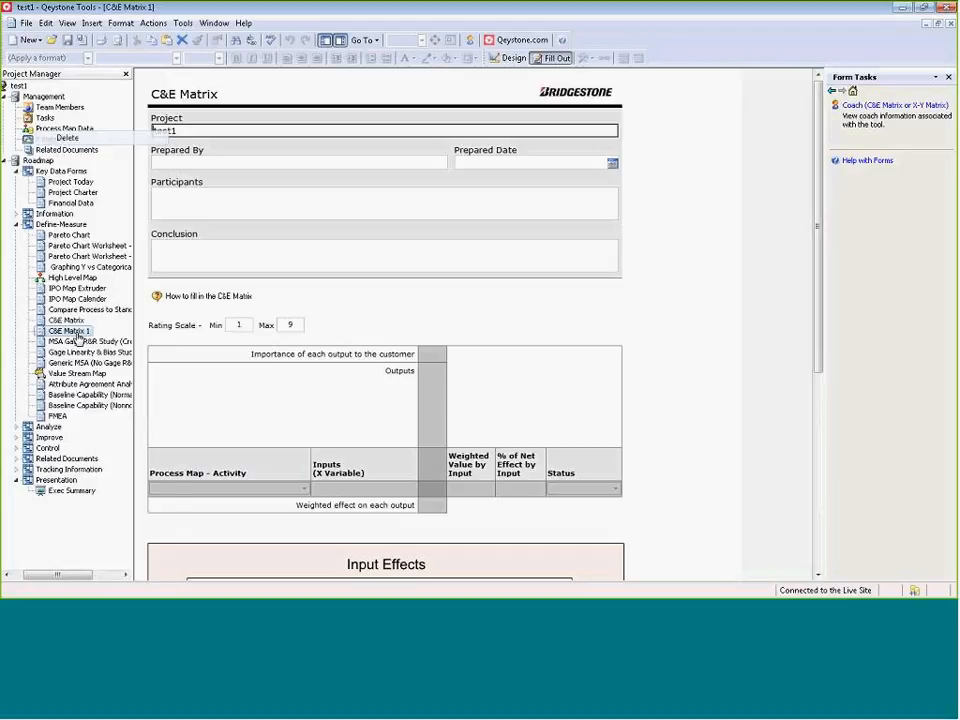
right_click(78, 337)
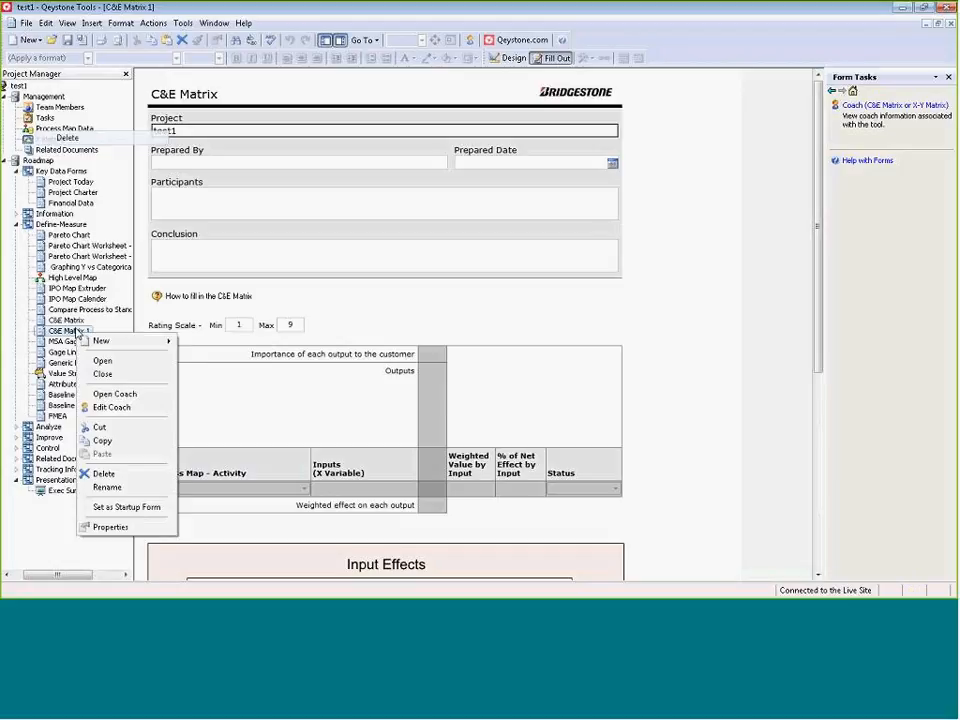
left_click(62, 332)
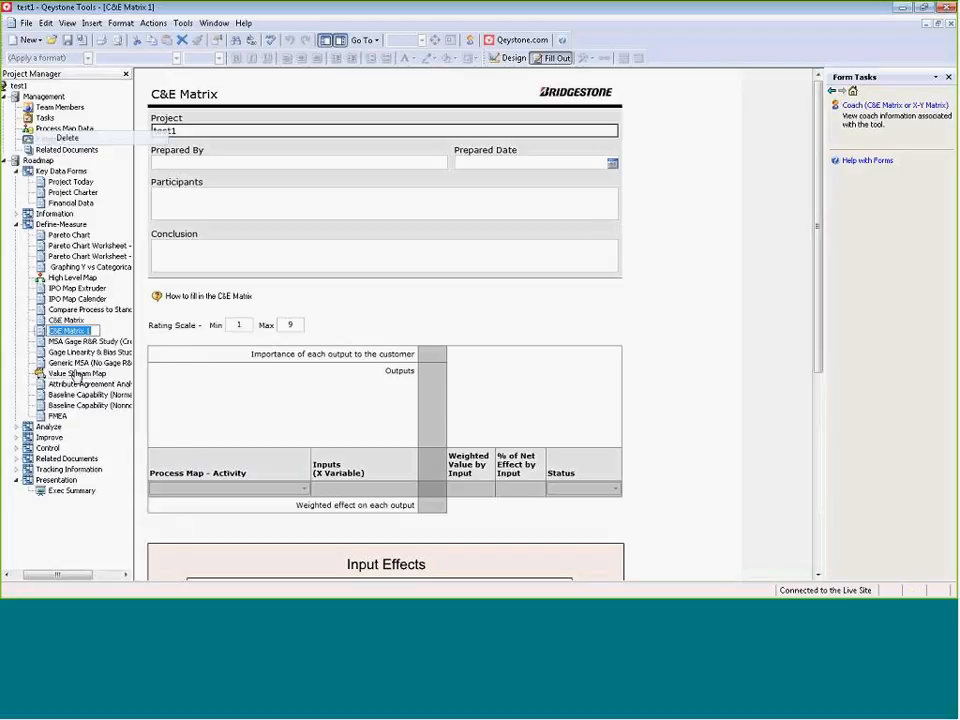
key("Return")
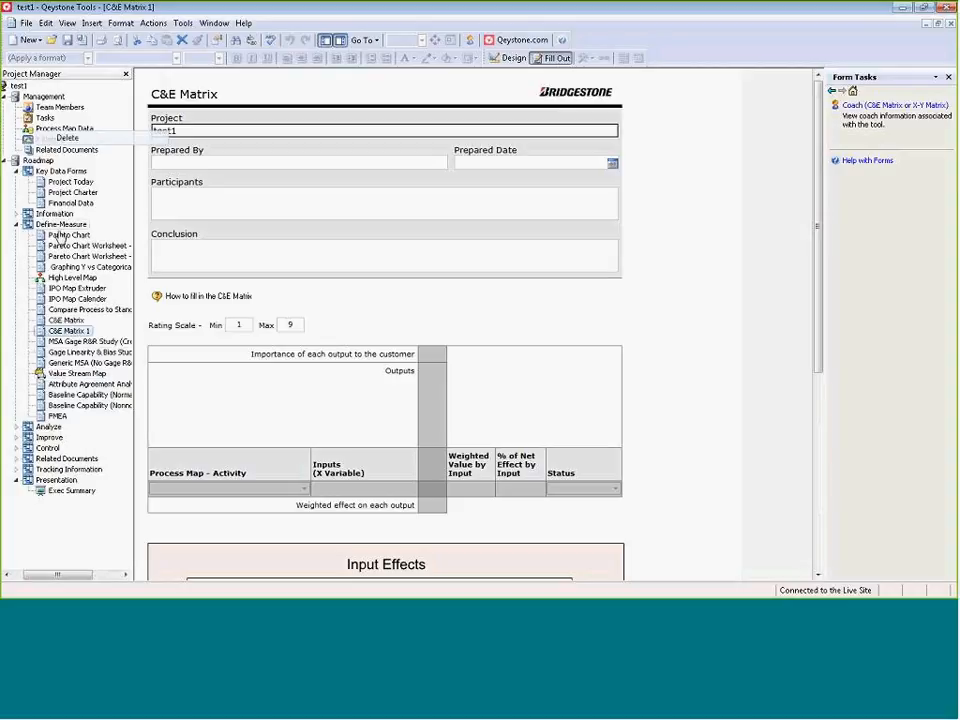
Add a second value stream map to the Define-Measure phase from the Value Stream Map - 7 Process.qct template.
right_click(88, 366)
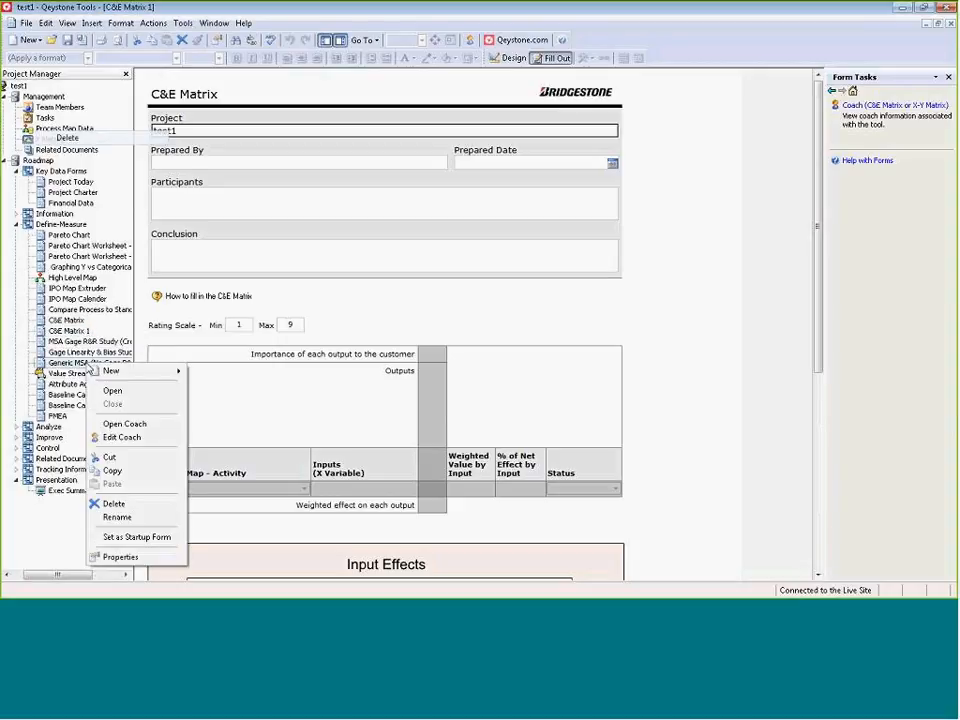
mouse_move(125, 374)
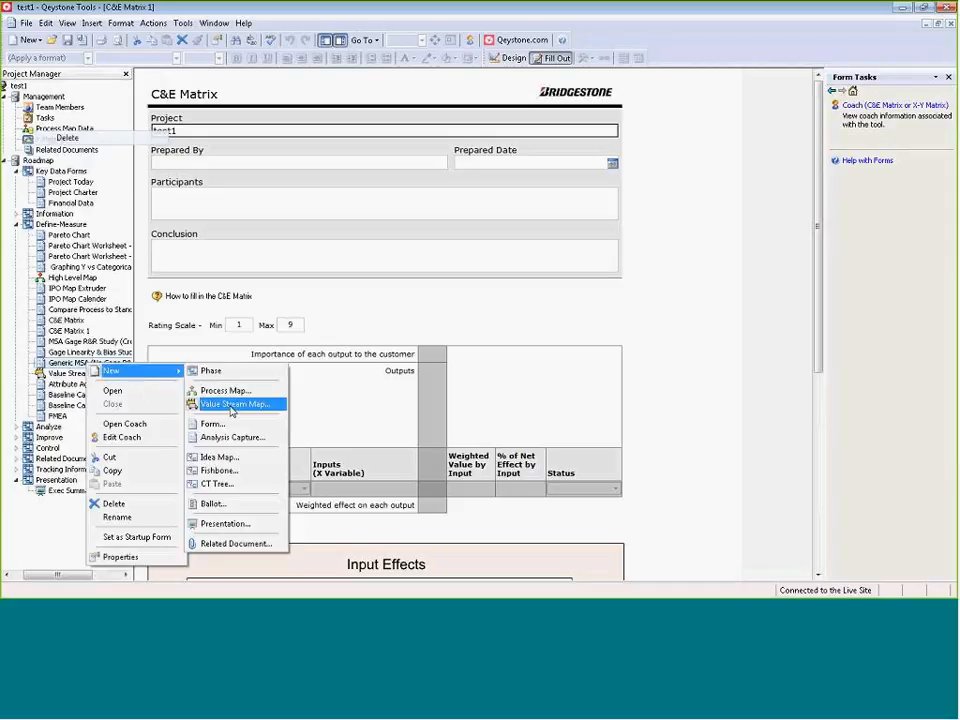
left_click(231, 408)
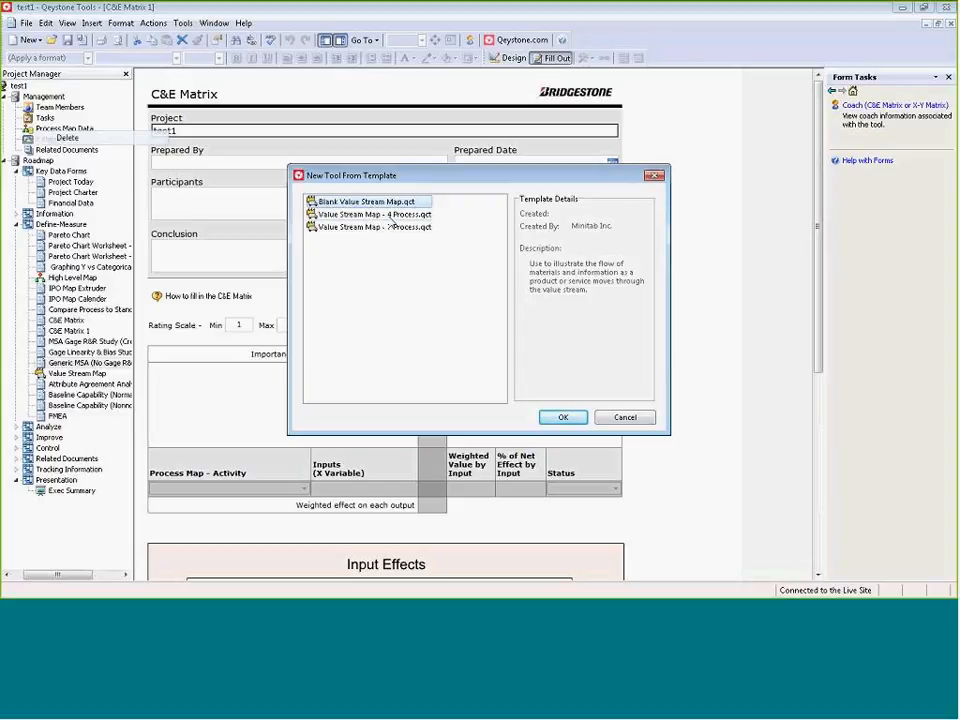
left_click(397, 216)
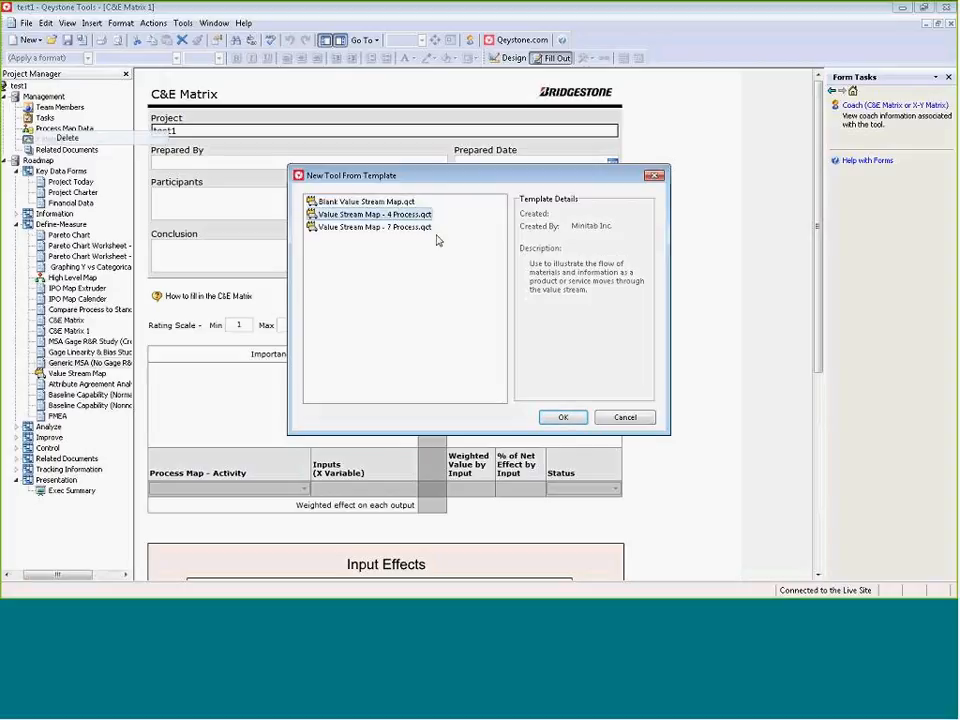
left_click(353, 204)
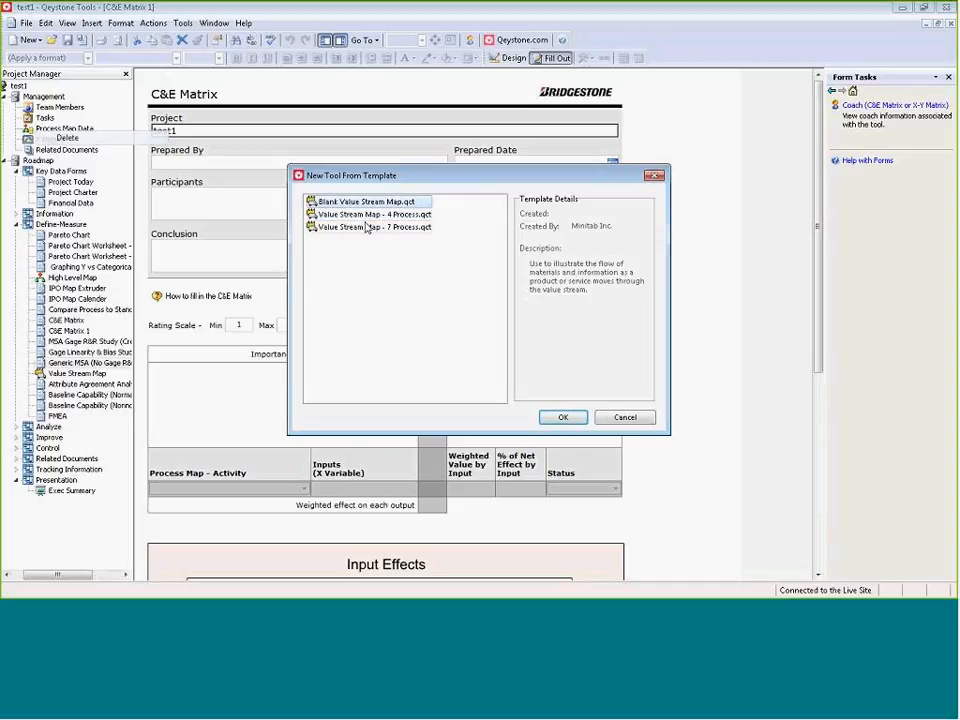
left_click(370, 227)
left_click(546, 421)
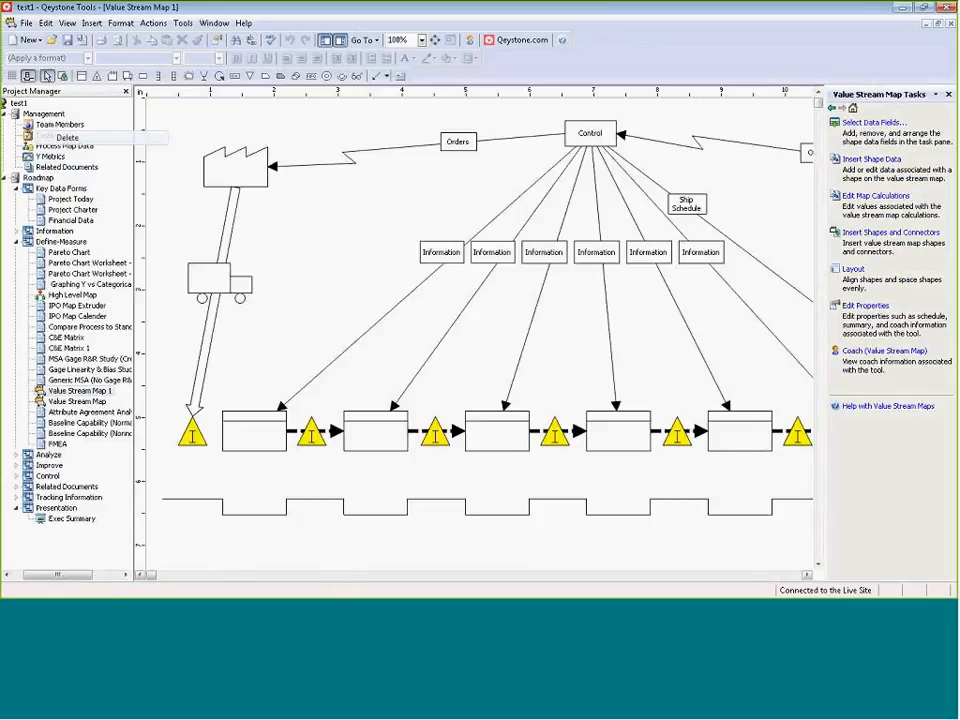
Set the shape data of the map's first process box to cycle time 5 min, changeover 0.5 min and 2 operators.
left_click_drag(152, 579, 126, 555)
left_click(252, 438)
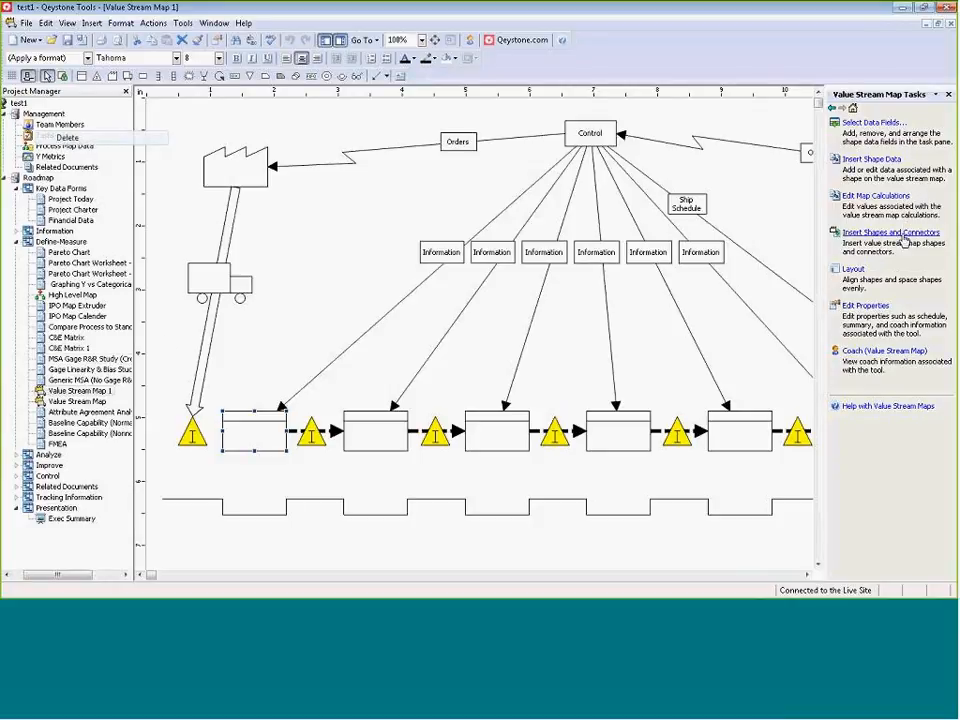
left_click(873, 162)
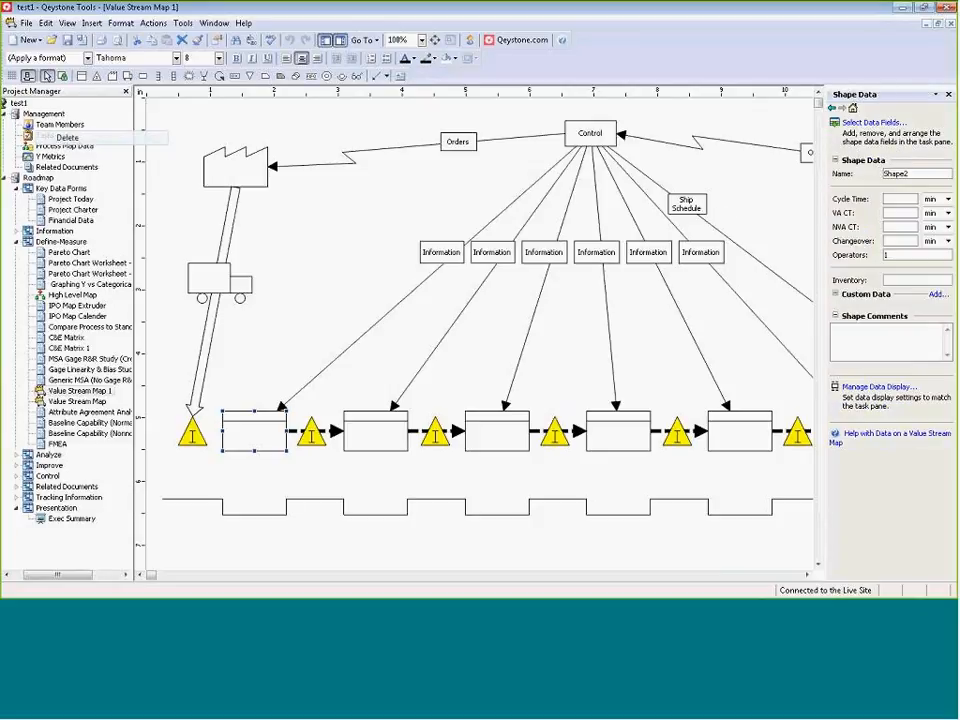
type("5")
left_click(895, 240)
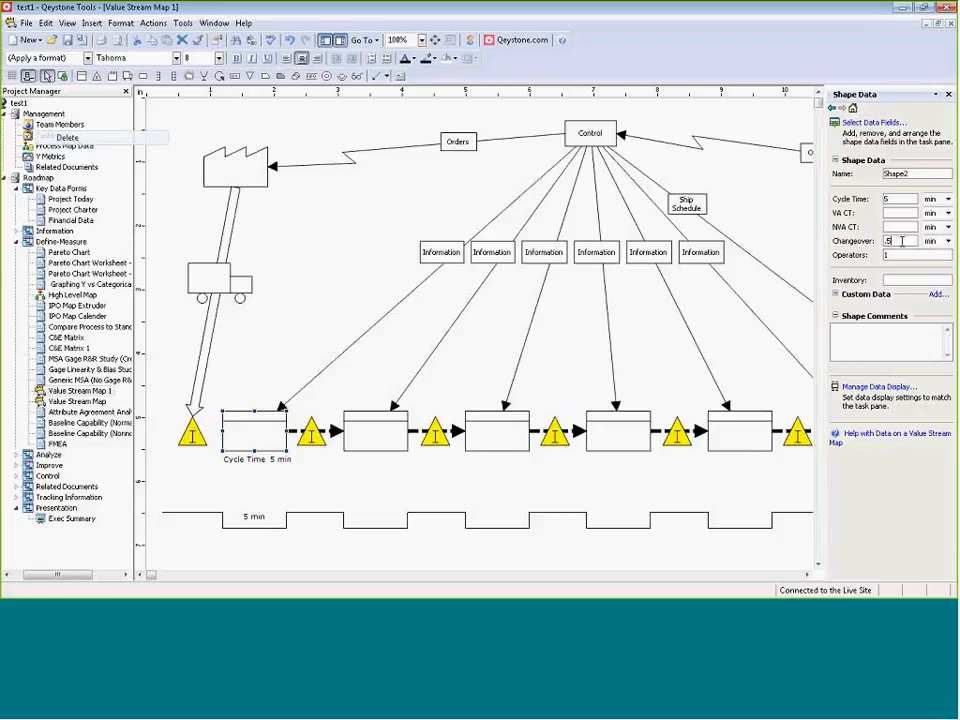
key("shift+Tab")
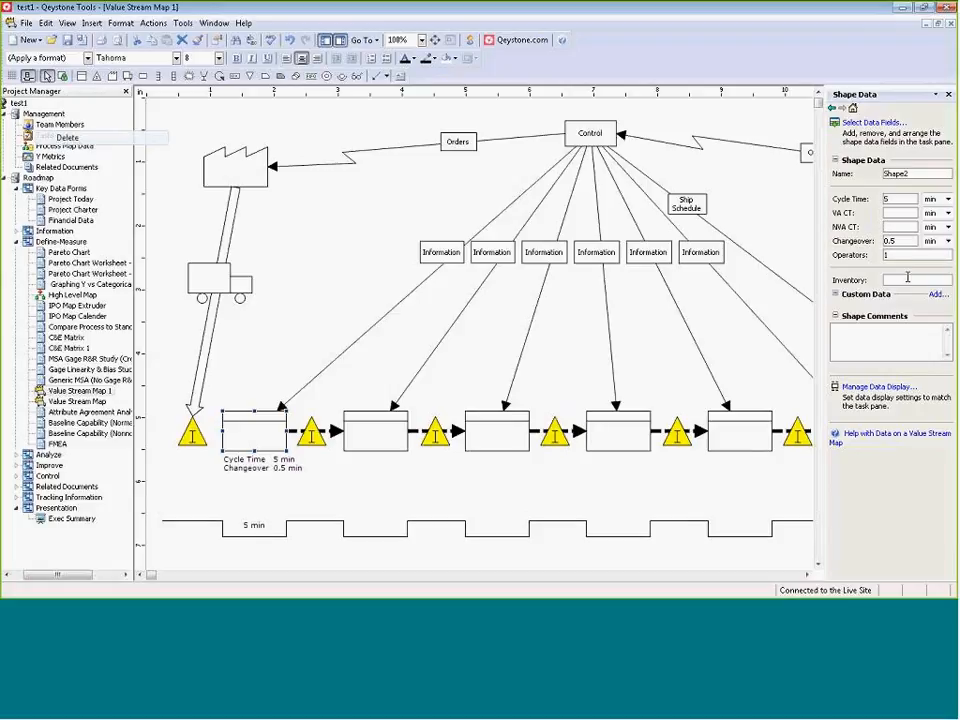
left_click_drag(896, 257, 876, 257)
type("2")
left_click(892, 343)
Set the facility data in the value stream map's calculations to 3 shifts per day, 7 days per week and 30 days per month.
left_click(833, 109)
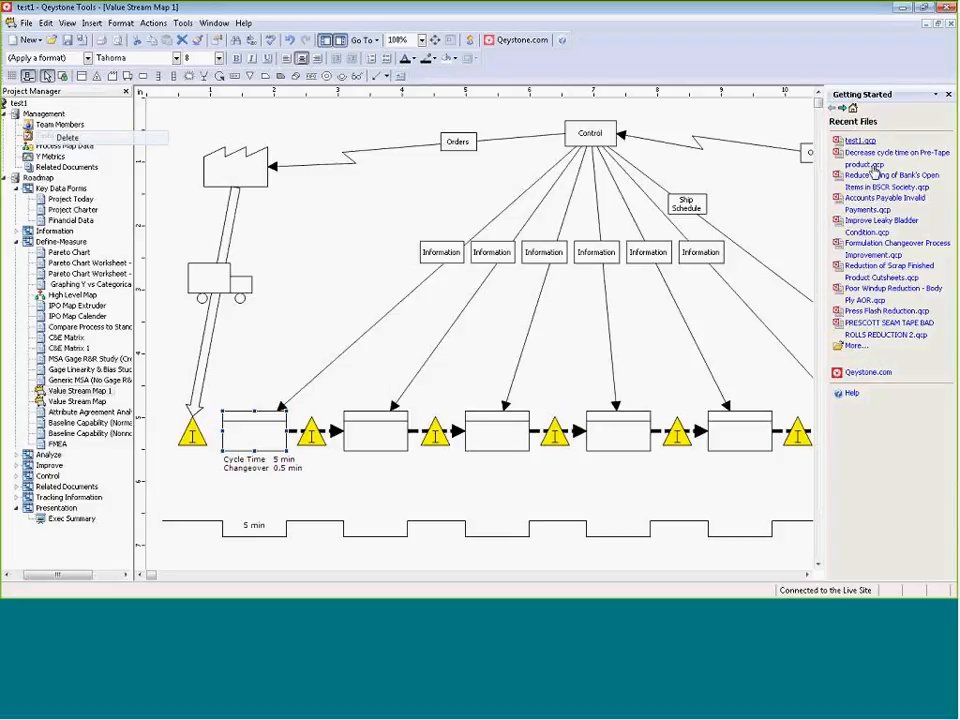
left_click(853, 108)
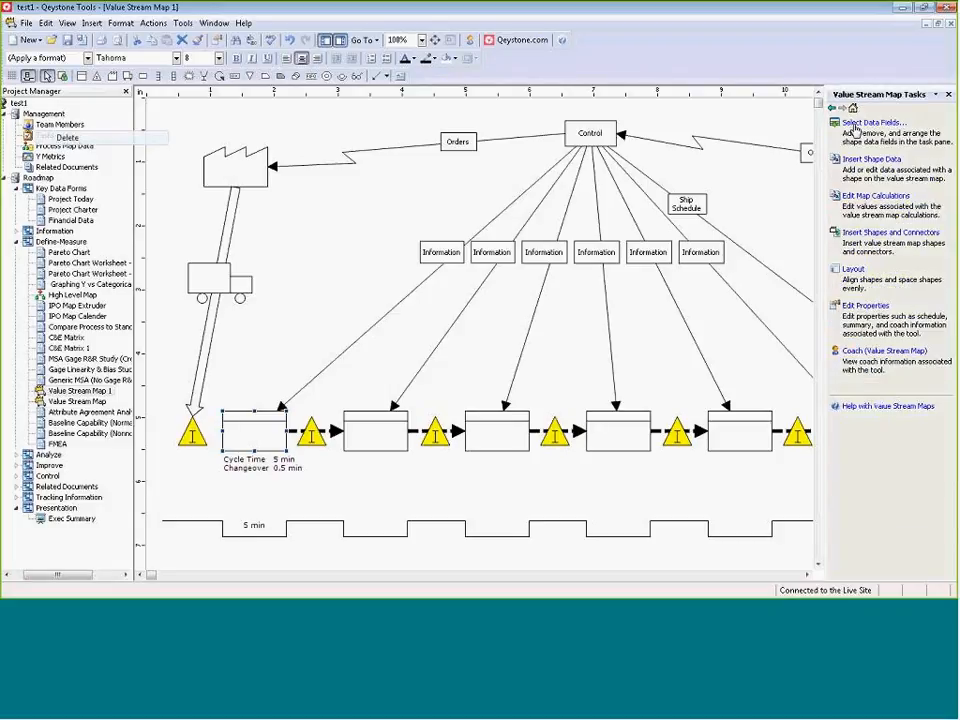
left_click(866, 201)
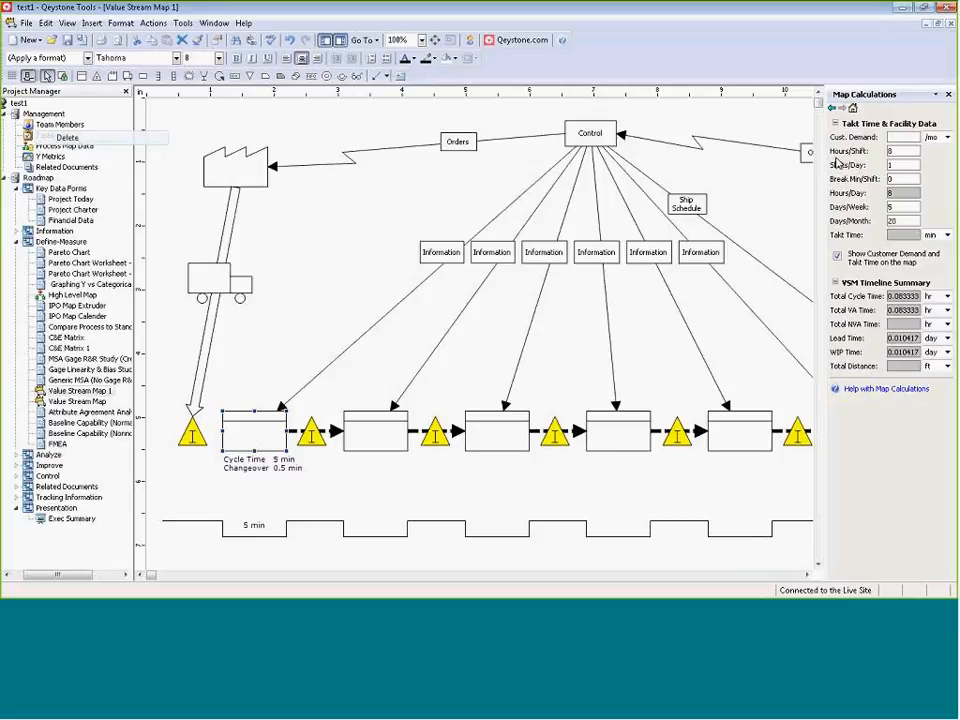
left_click(901, 153)
left_click(900, 164)
left_click(902, 207)
left_click(902, 221)
left_click(808, 576)
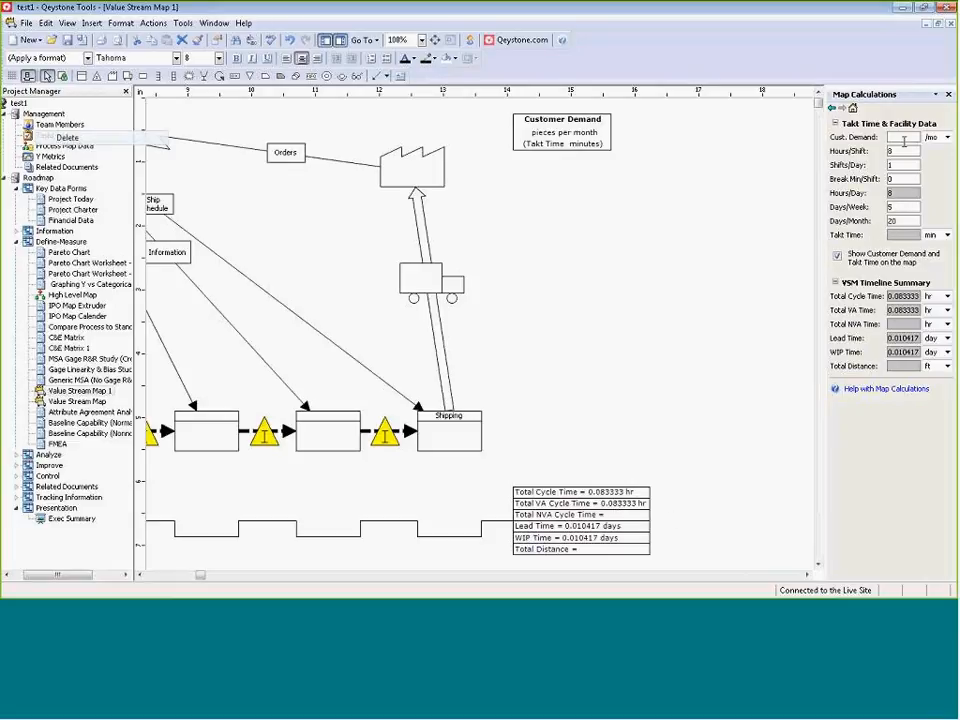
left_click_drag(895, 151, 880, 150)
type("3")
left_click_drag(896, 208, 880, 208)
type("7")
left_click_drag(905, 221, 890, 222)
type("30")
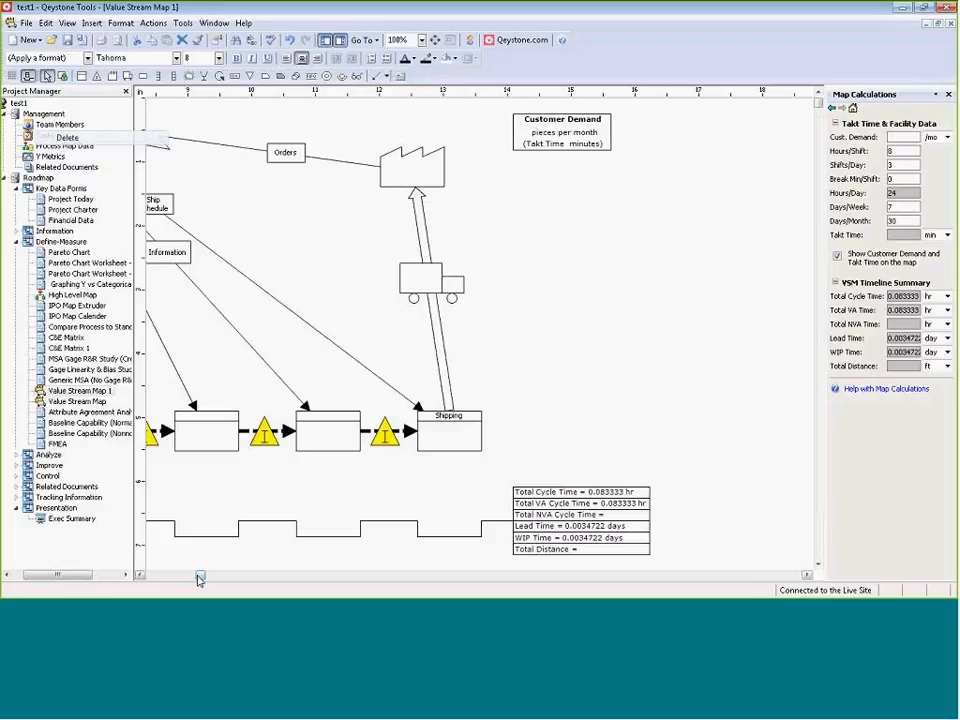
Expand the Analyze phase in the project tree to show its forms.
left_click_drag(199, 579, 151, 577)
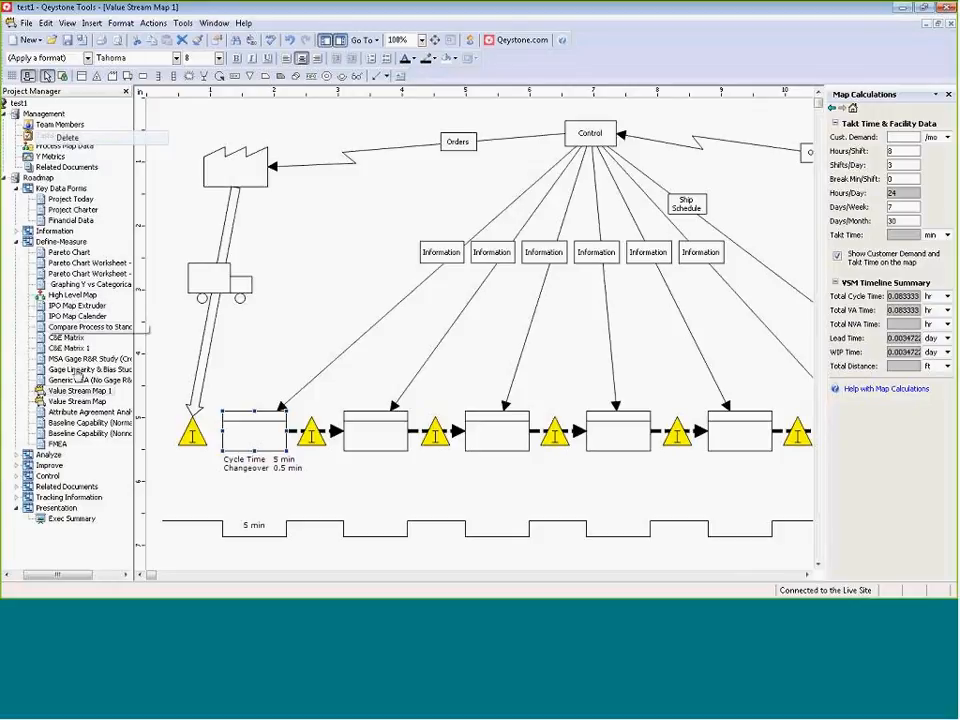
left_click(17, 455)
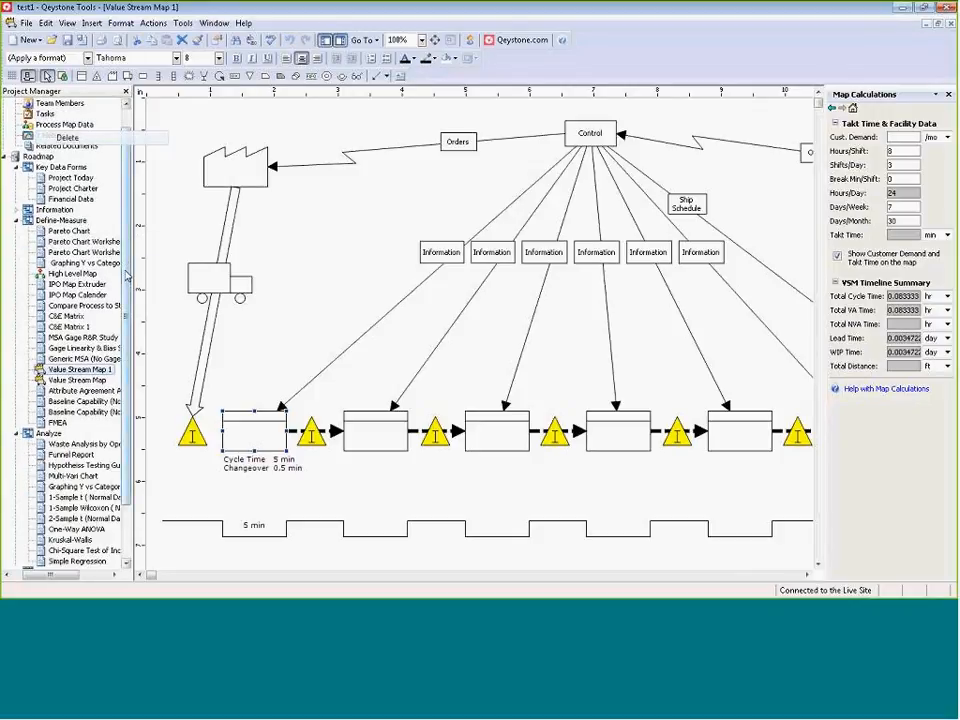
left_click_drag(126, 272, 140, 360)
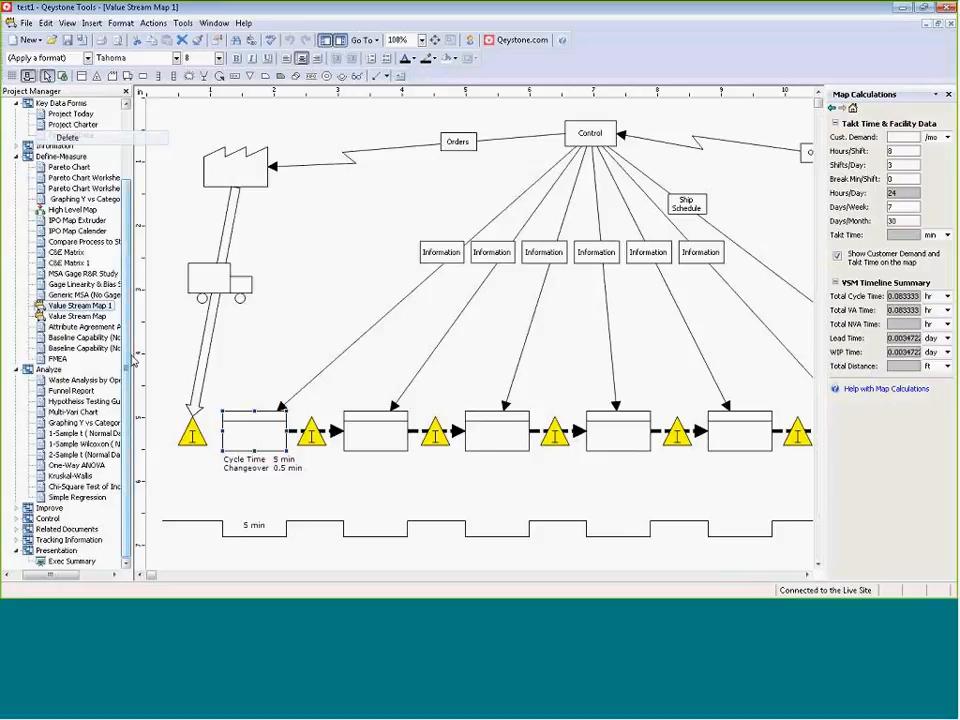
Widen the project tree to fit the form names, and highlight the item about modifying forms (column widths) in the Qeystone Study Hall meeting in Outlook.
left_click_drag(131, 360, 166, 355)
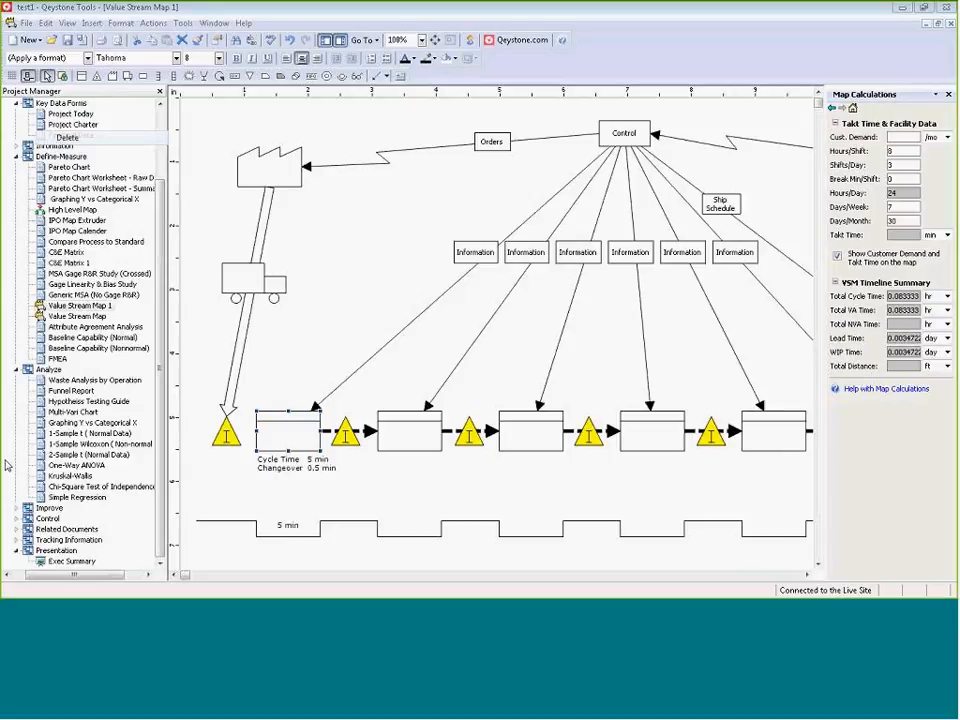
key("alt+Tab")
left_click_drag(42, 358, 262, 353)
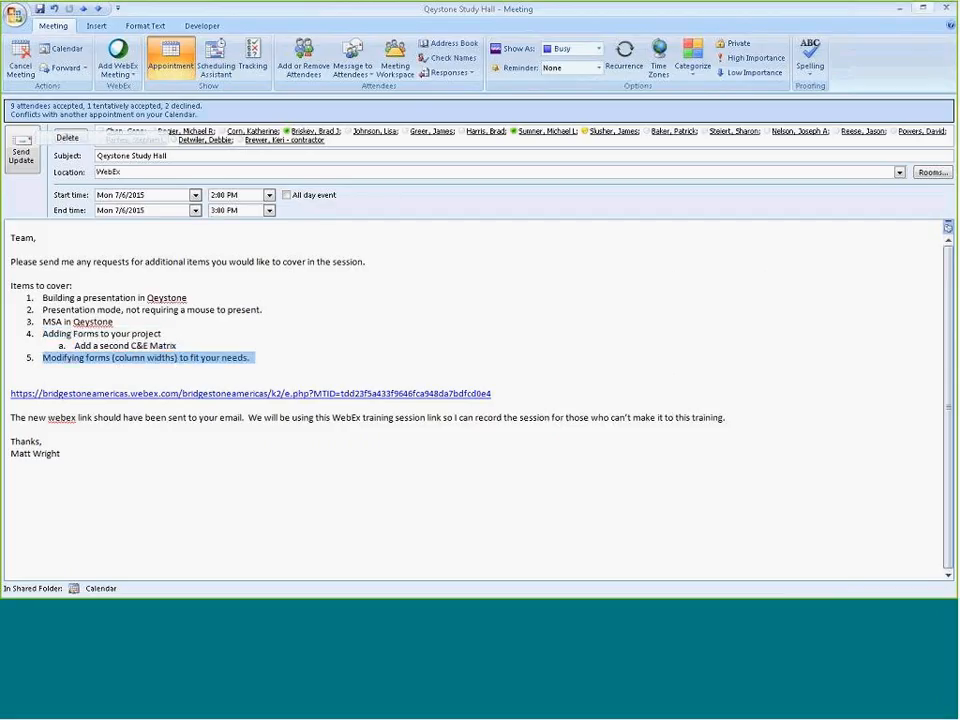
left_click(897, 12)
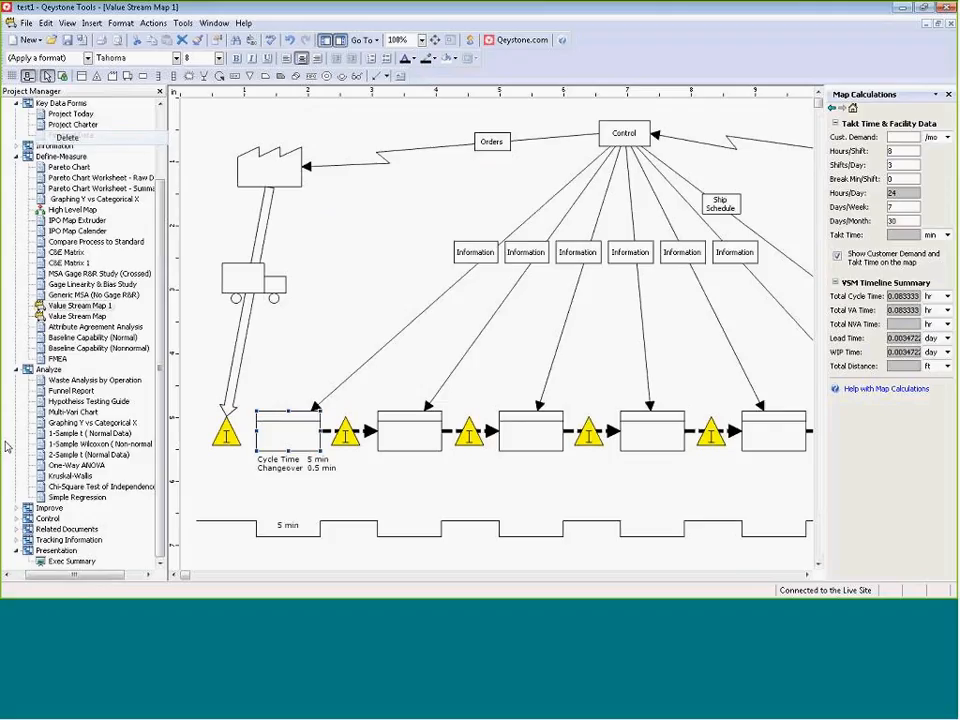
Open the IPO Map Calender form and look through its available commands for a way to modify the form layout.
double_click(72, 231)
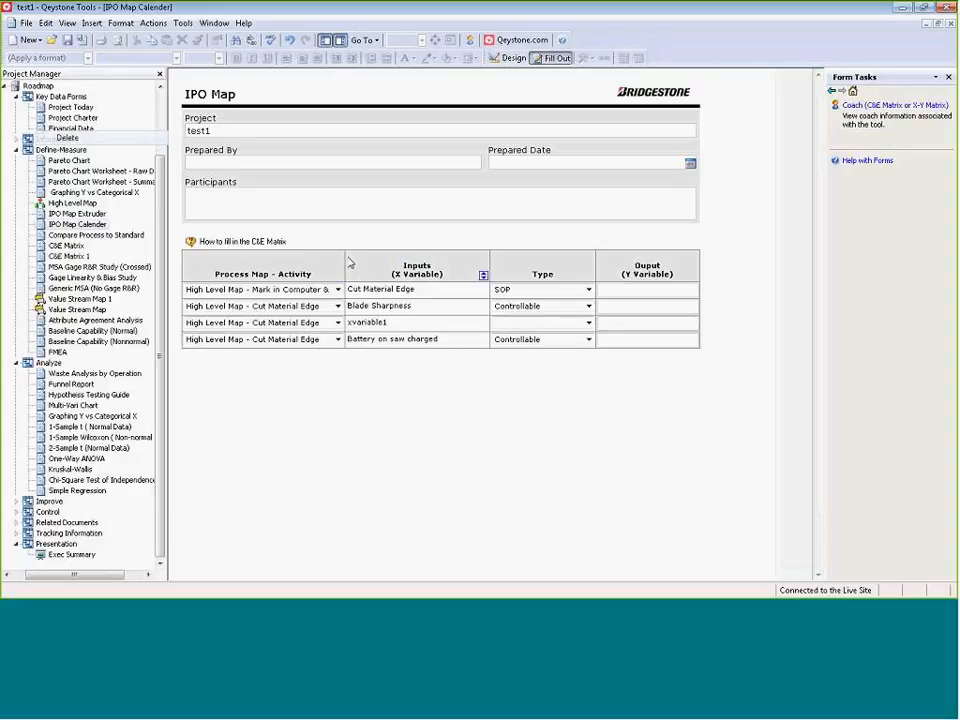
left_click(330, 293)
right_click(75, 232)
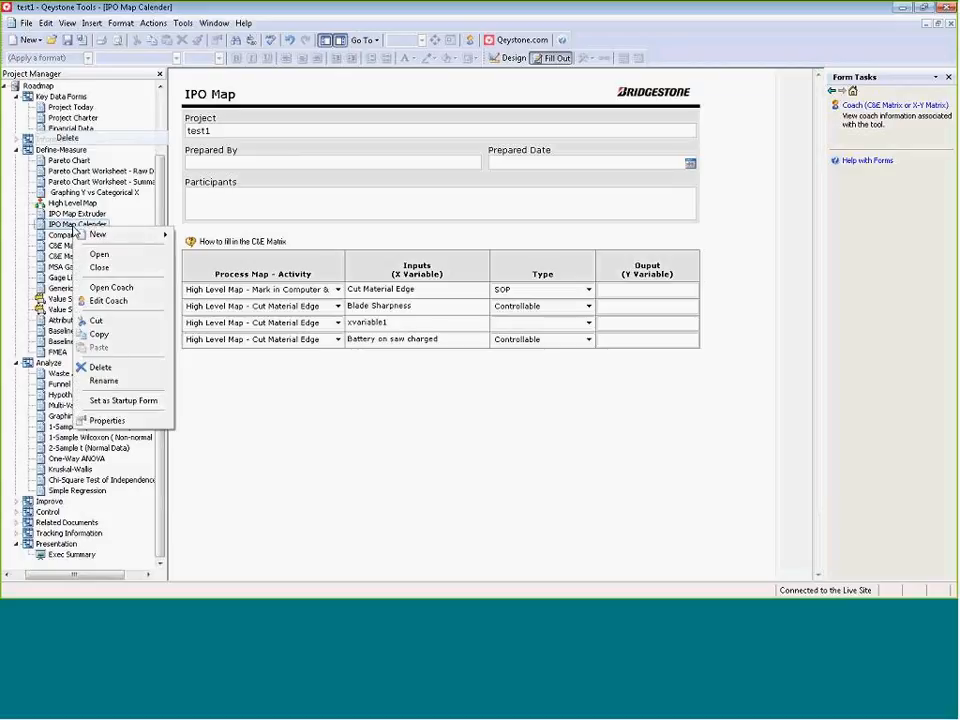
left_click(66, 227)
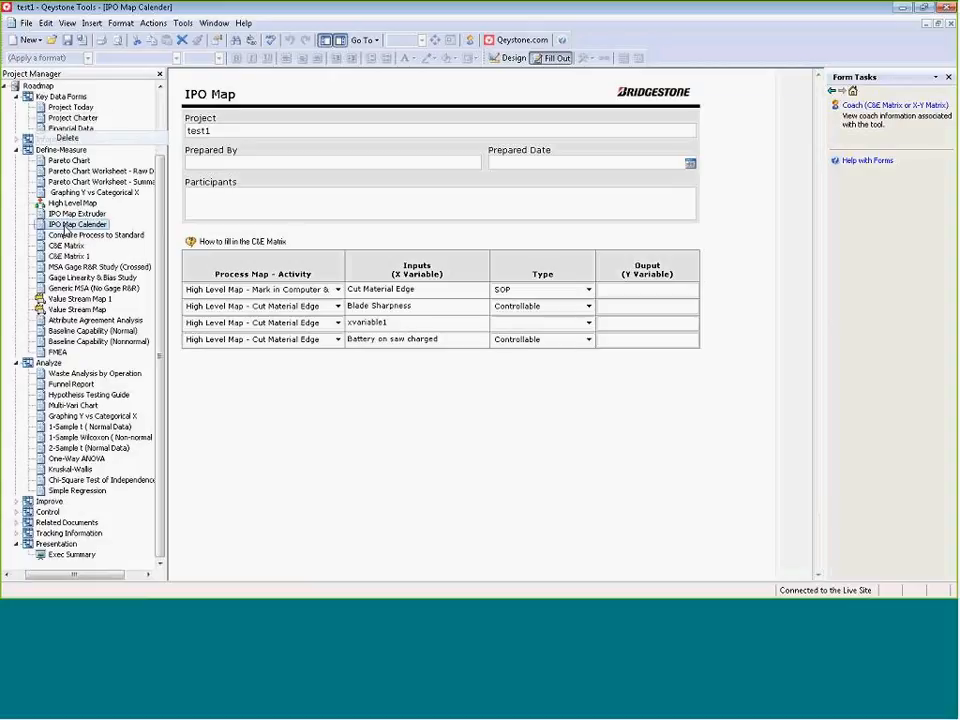
left_click(45, 22)
mouse_move(28, 24)
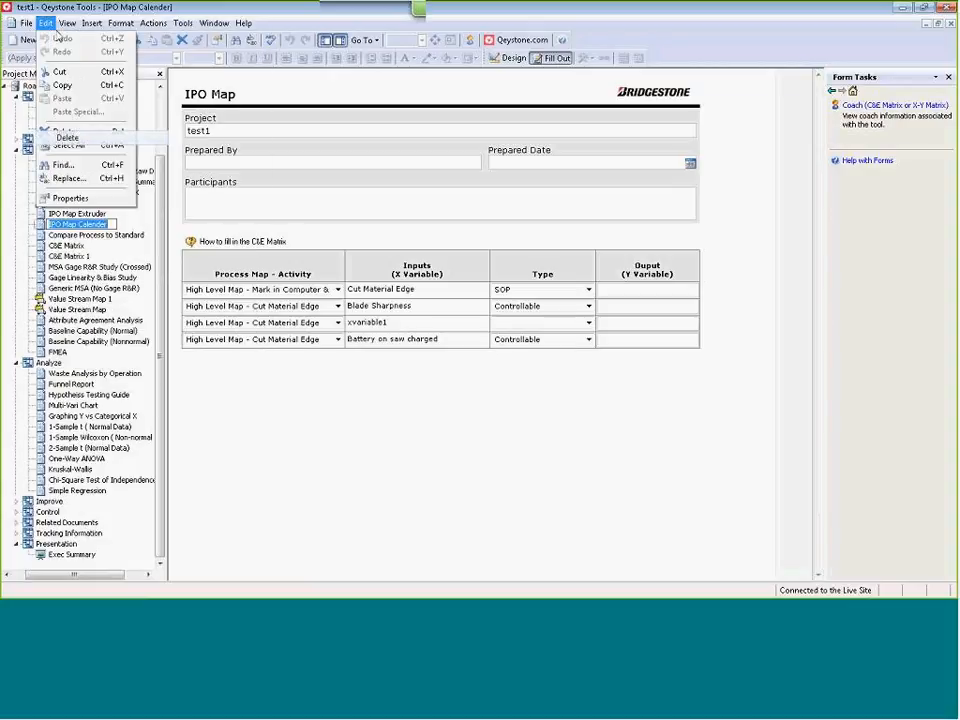
mouse_move(101, 28)
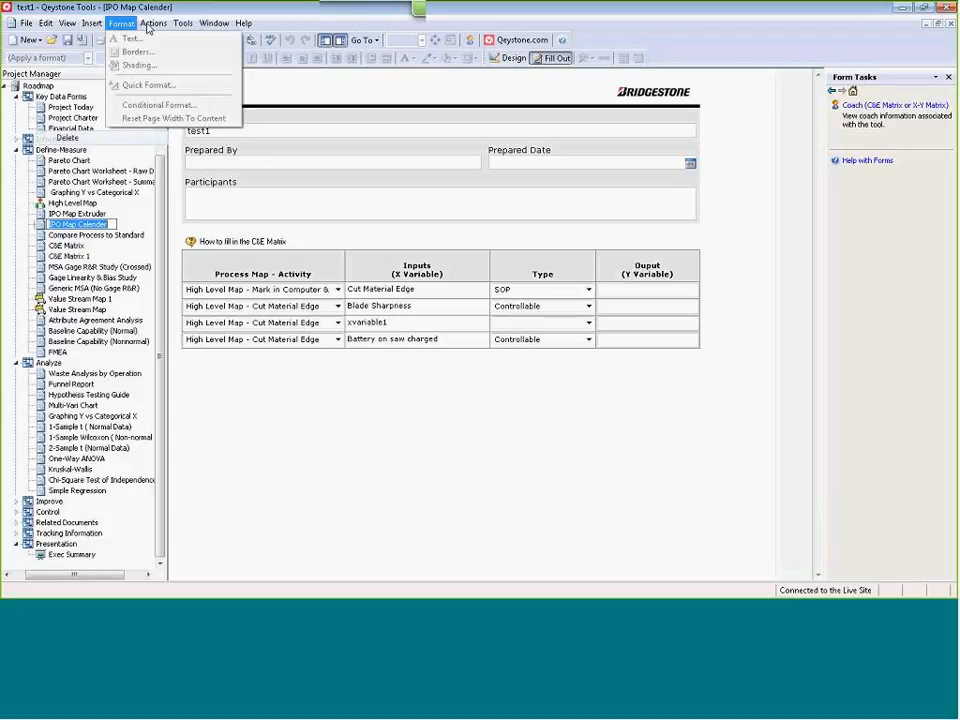
mouse_move(178, 31)
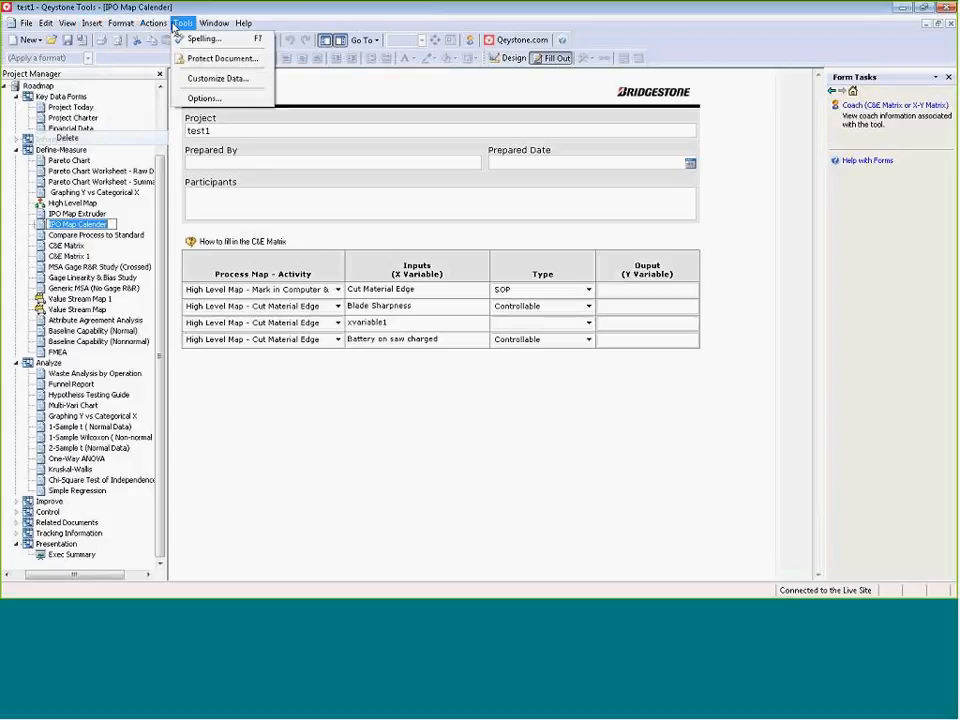
mouse_move(215, 25)
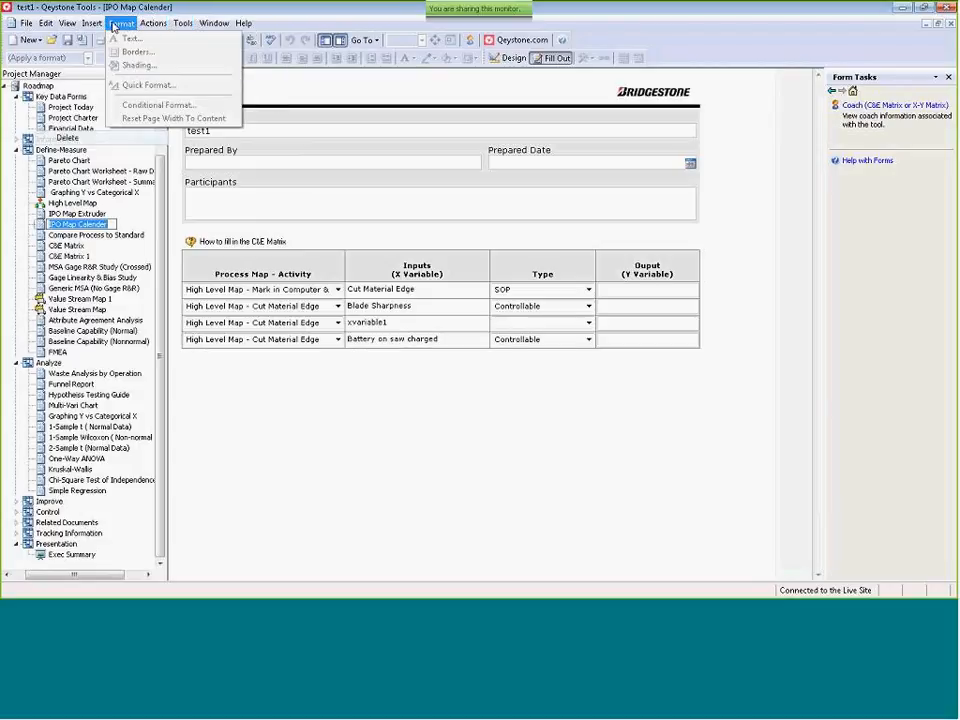
mouse_move(62, 24)
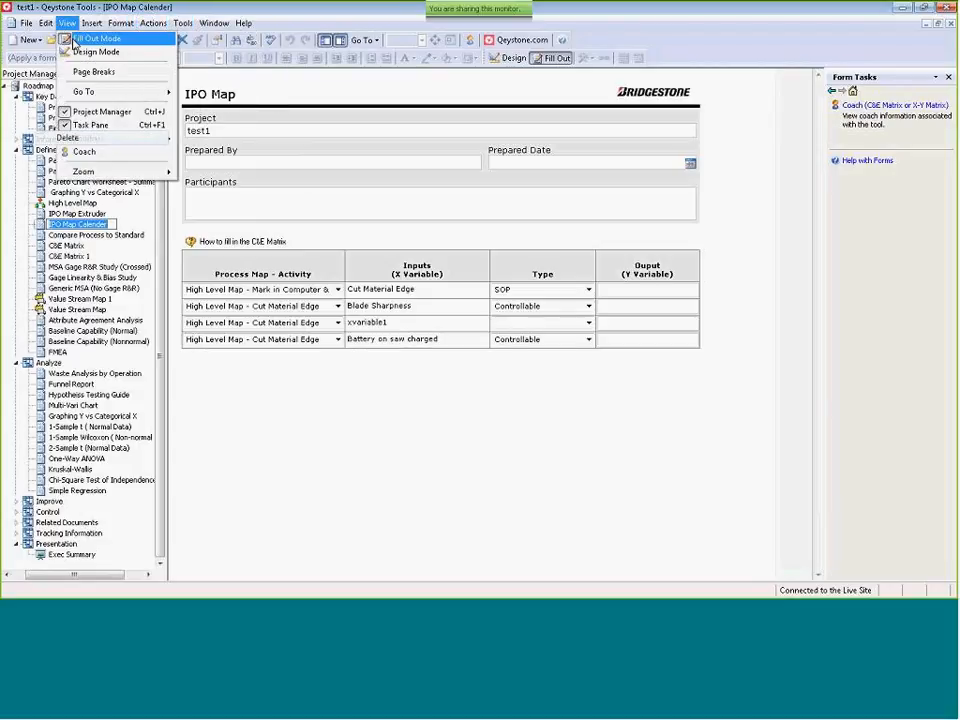
left_click(110, 228)
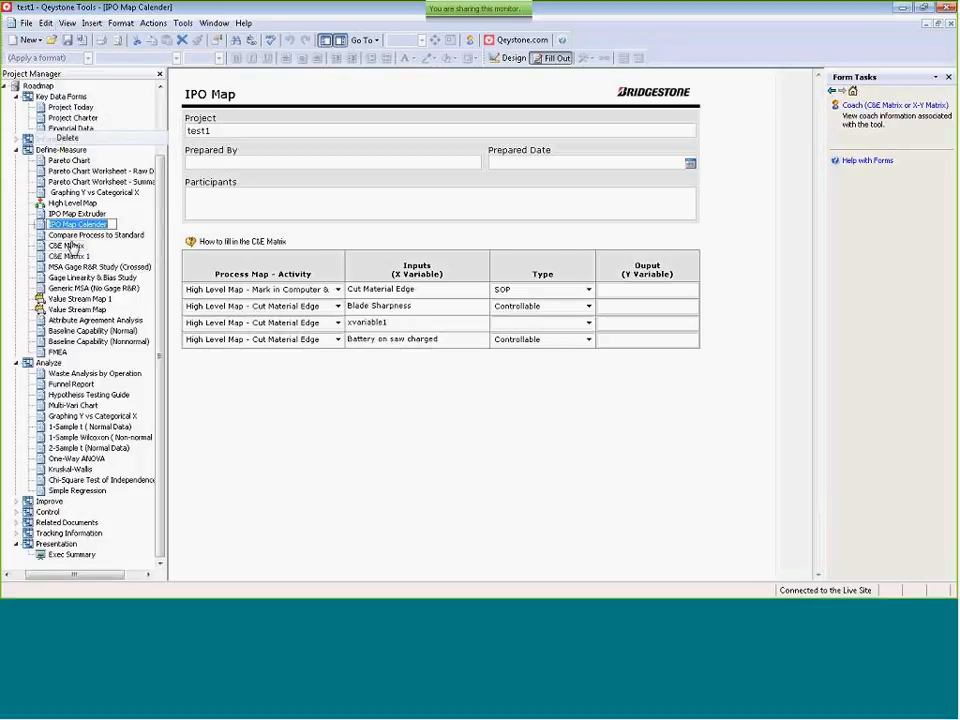
Open the original C&E Matrix form from the Define-Measure phase and switch it to Design Mode.
double_click(70, 246)
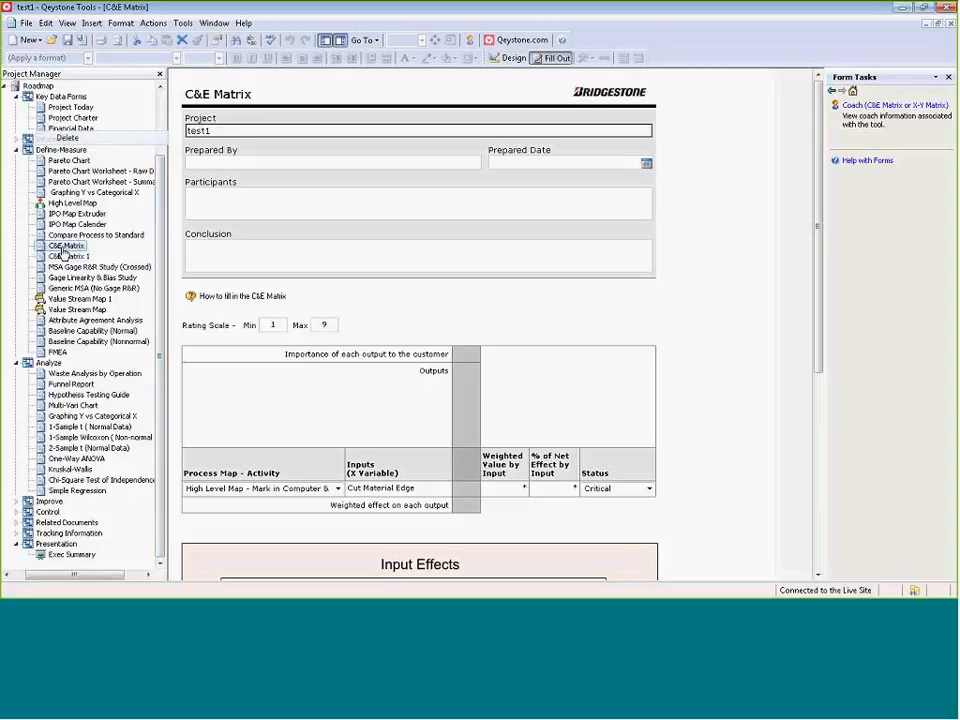
left_click(66, 23)
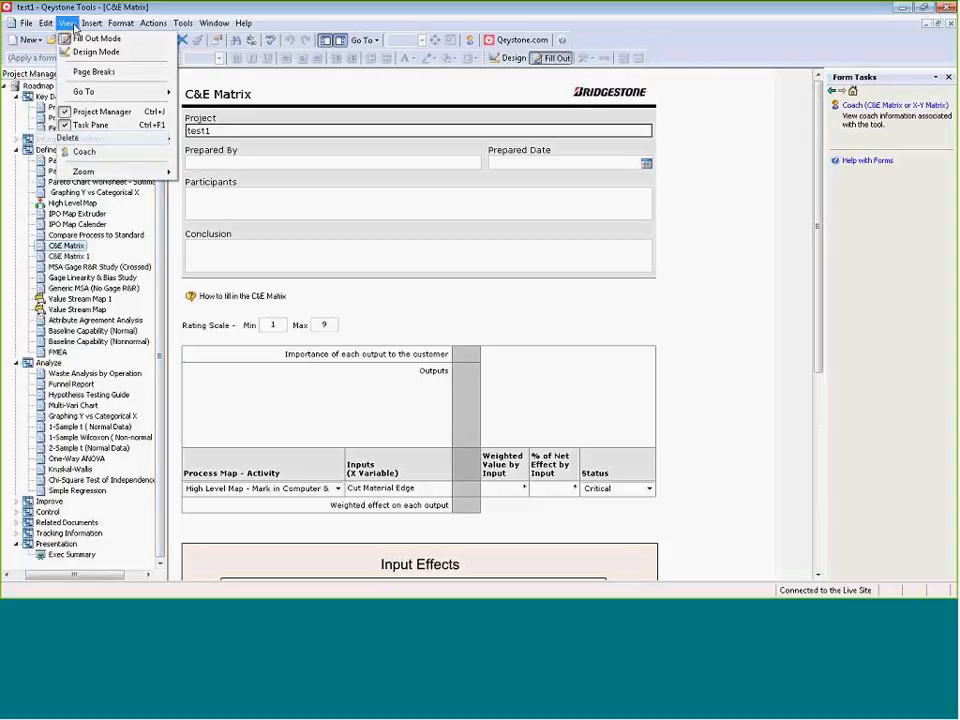
left_click(115, 55)
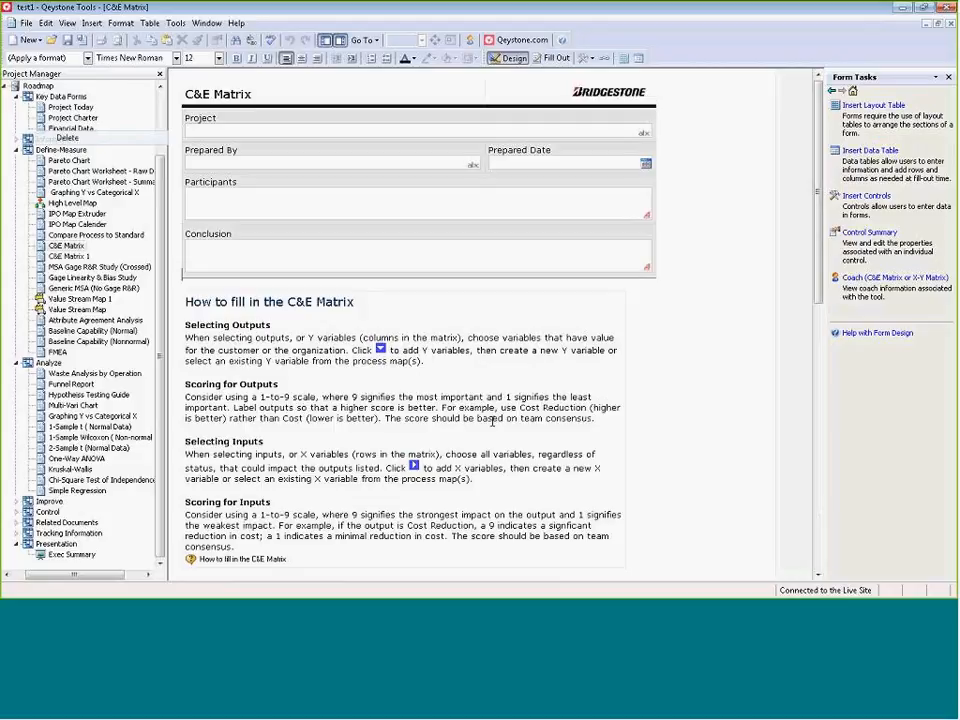
Widen the Process Map - Activity column and the Status column in the C&E Matrix data table.
scroll(463, 424, "down", 5)
scroll(457, 422, "down", 3)
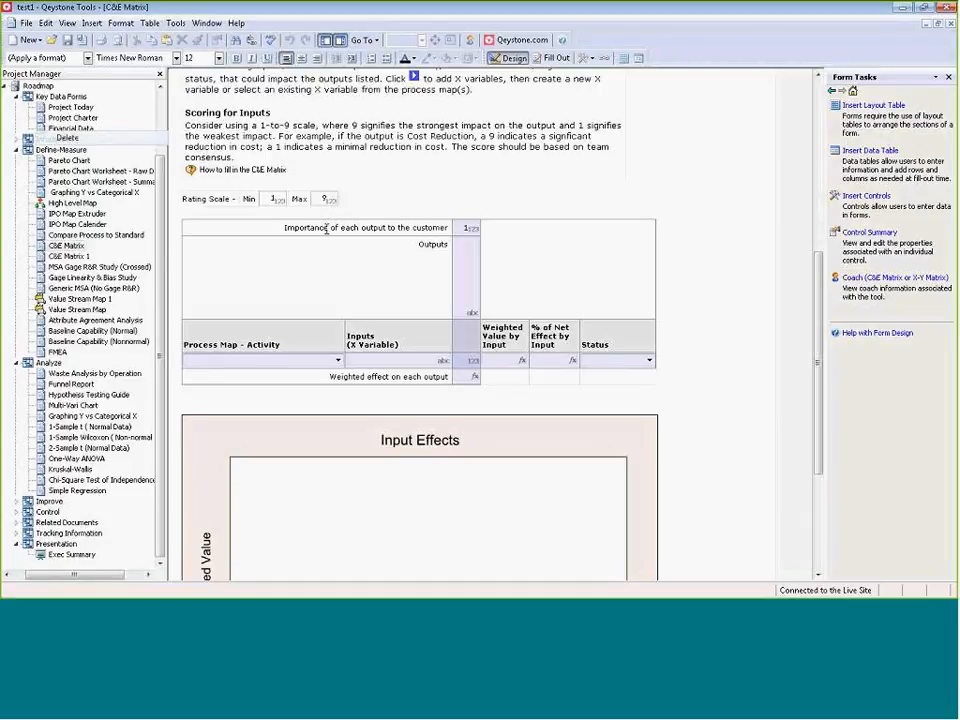
left_click_drag(345, 330, 396, 329)
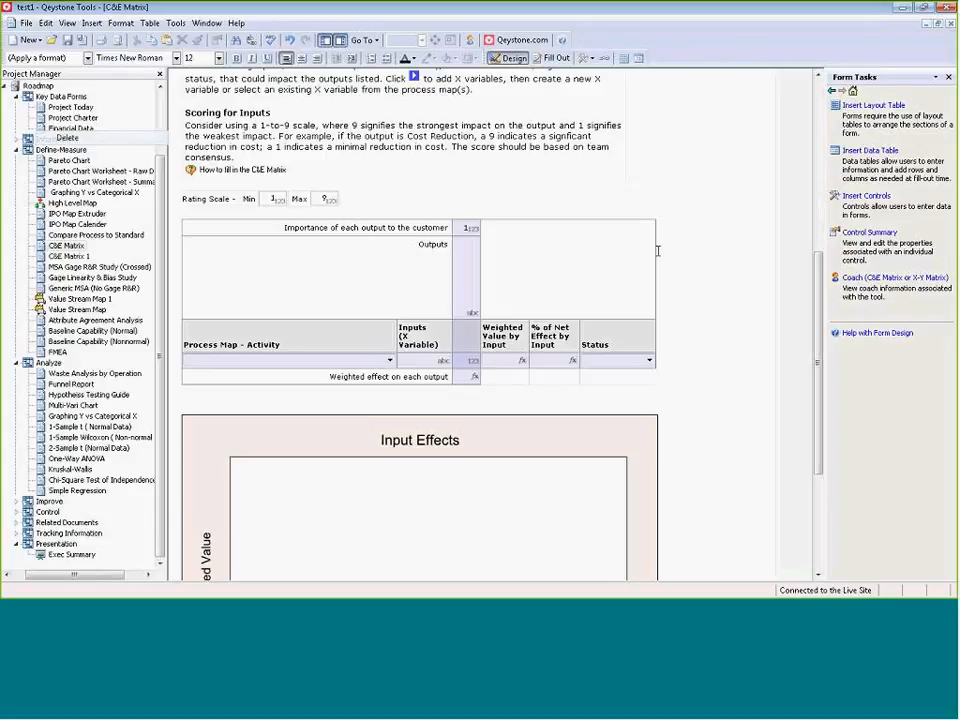
left_click_drag(655, 252, 704, 245)
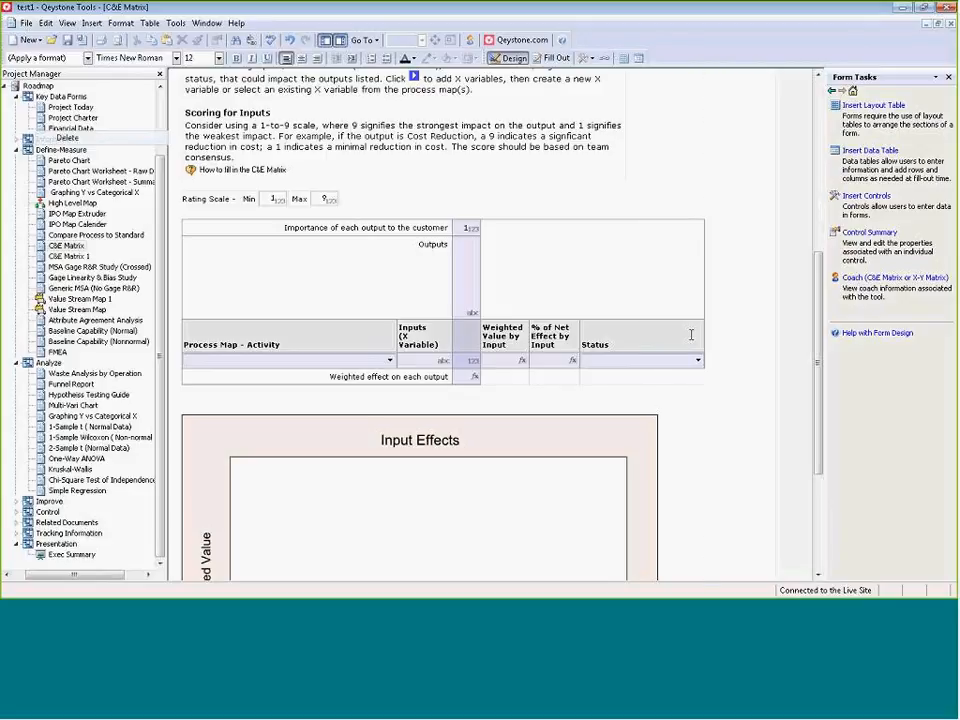
Enlarge the Input Effects graph below the data table in both width and height.
left_click(646, 484)
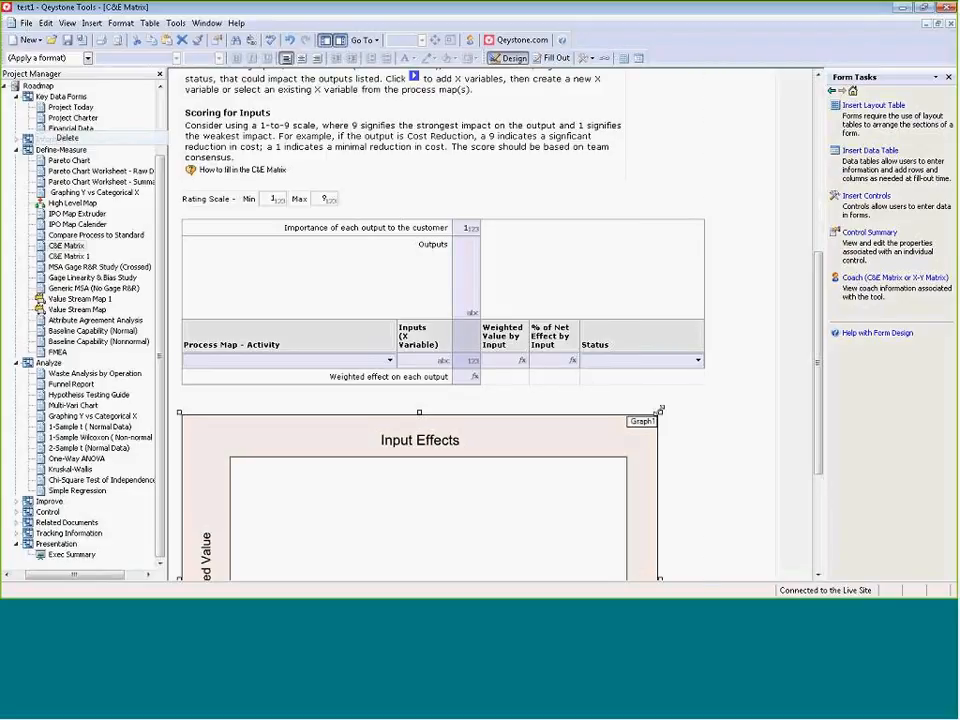
left_click_drag(658, 411, 715, 398)
scroll(452, 540, "down", 5)
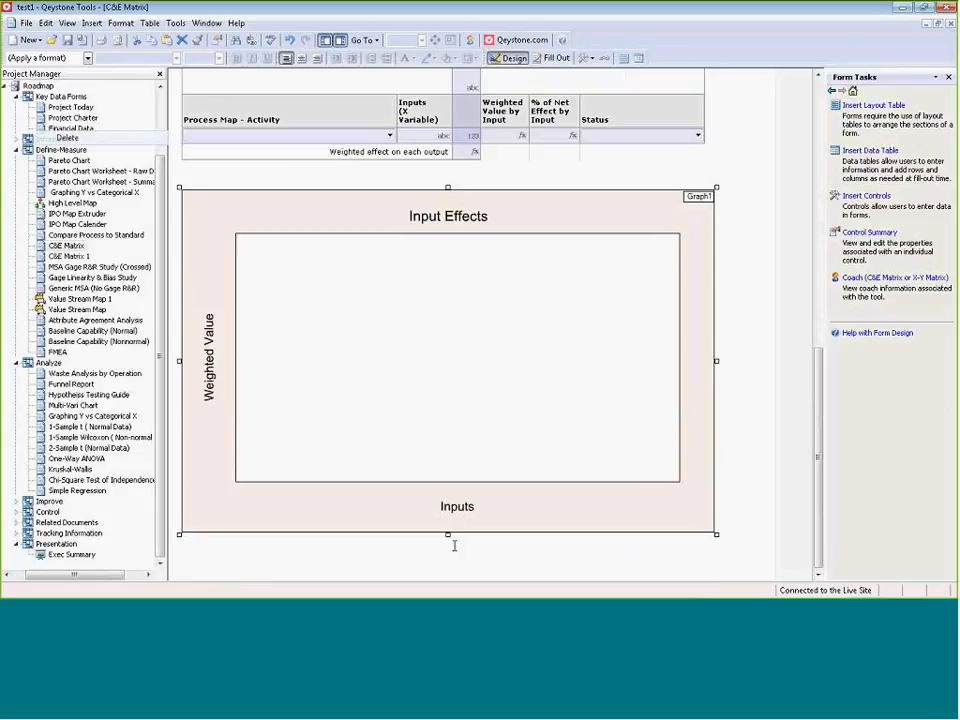
left_click_drag(445, 535, 448, 561)
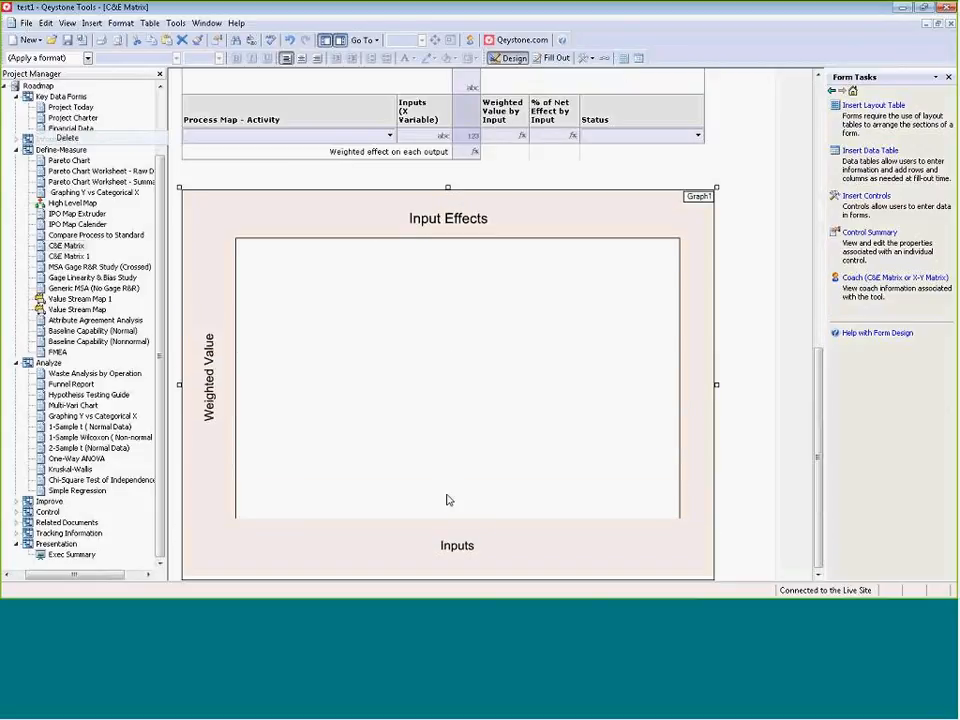
Slightly widen the matrix's output score column, and narrow the Prepared By field in the form header in favour of Prepared Date.
scroll(417, 350, "up", 8)
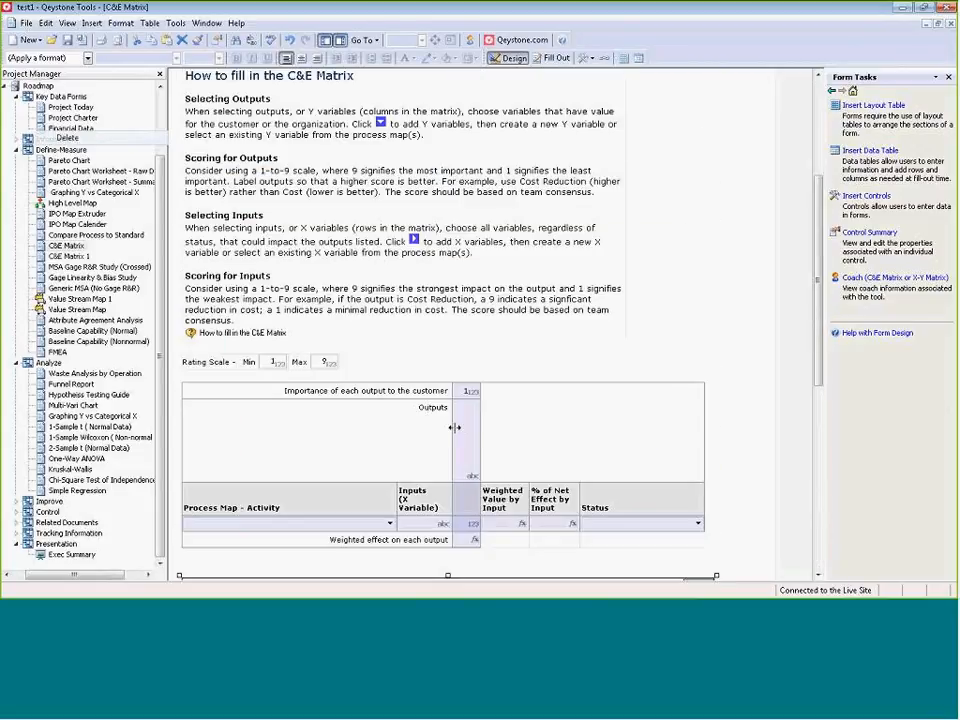
mouse_move(480, 422)
left_mouse_down()
mouse_move(512, 422)
mouse_move(495, 424)
left_mouse_up()
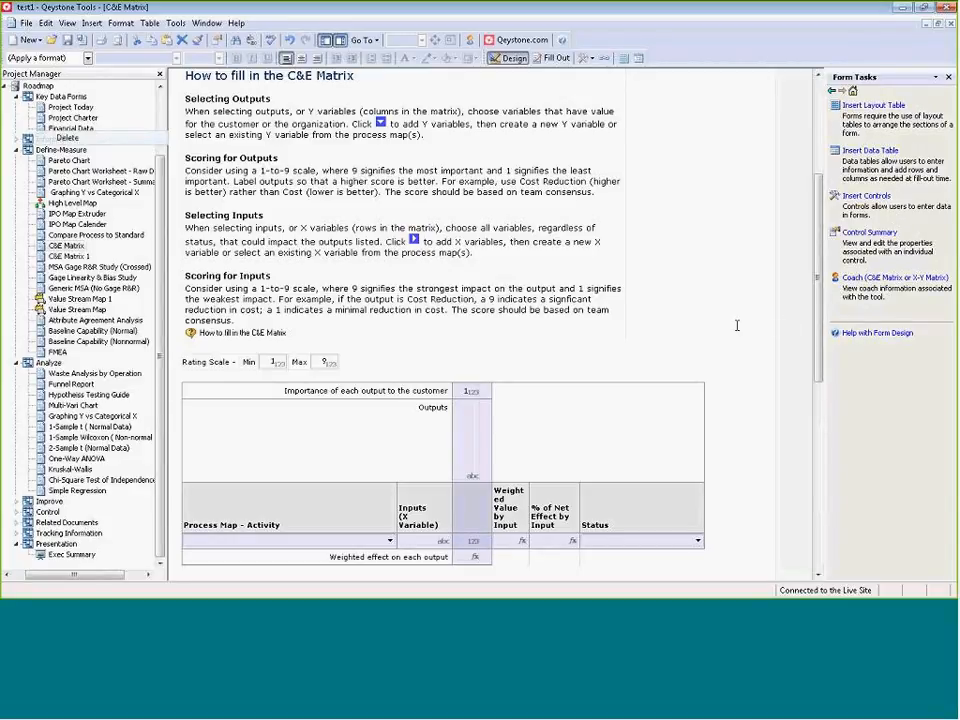
scroll(349, 407, "down", 5)
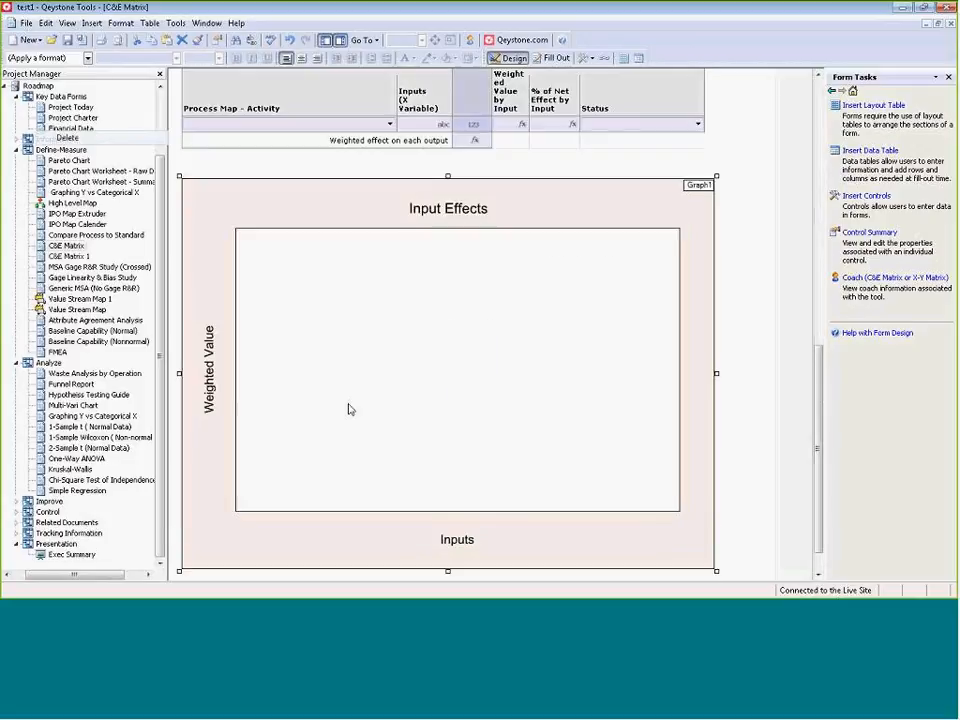
scroll(422, 441, "up", 10)
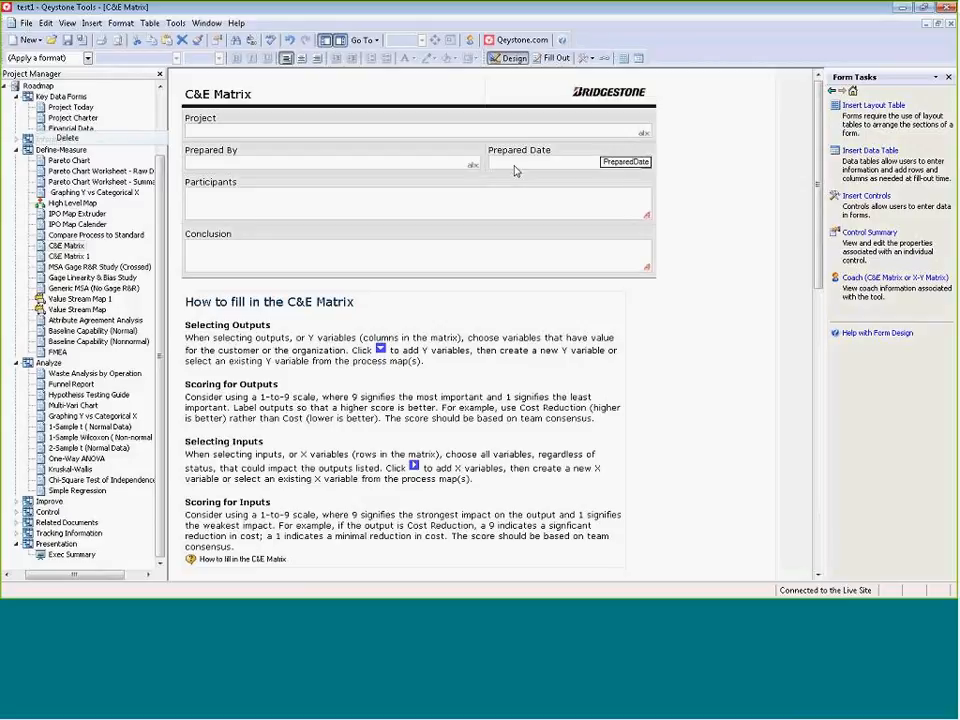
left_click_drag(483, 165, 392, 165)
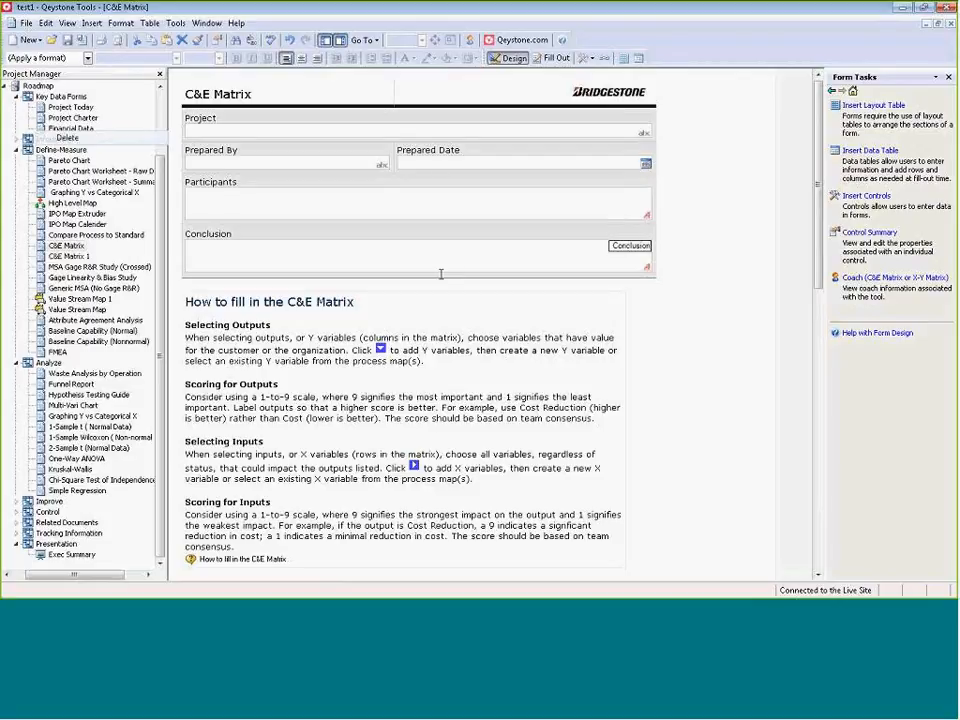
Widen the Process Map - Activity column much further, and move the Inputs column's outer border outward to give its heading more room.
scroll(440, 273, "down", 10)
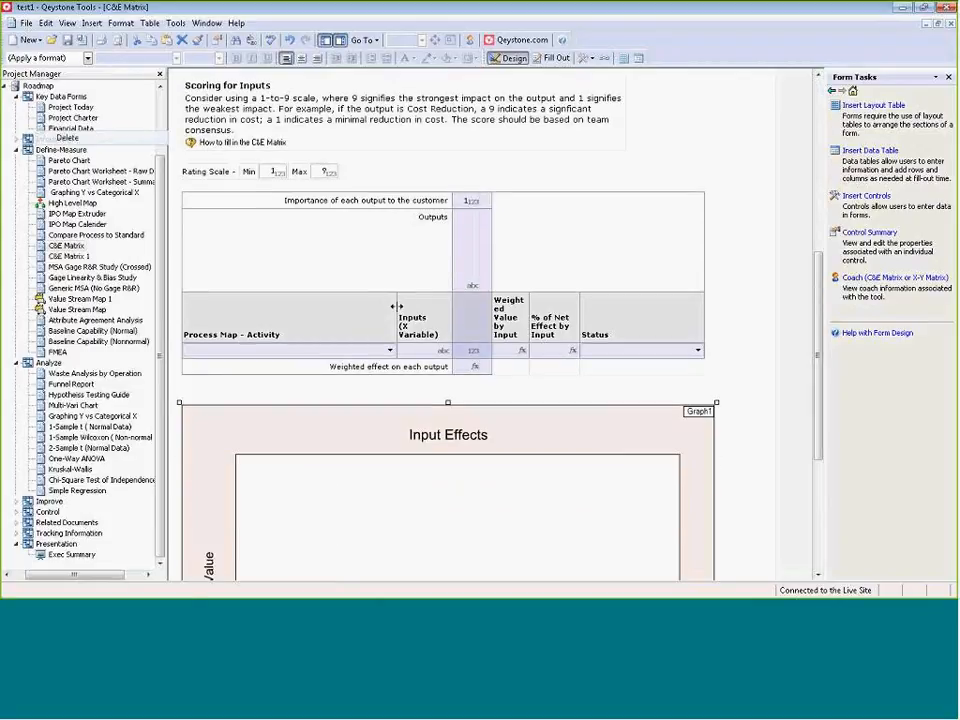
left_click_drag(393, 307, 524, 307)
left_click(540, 265)
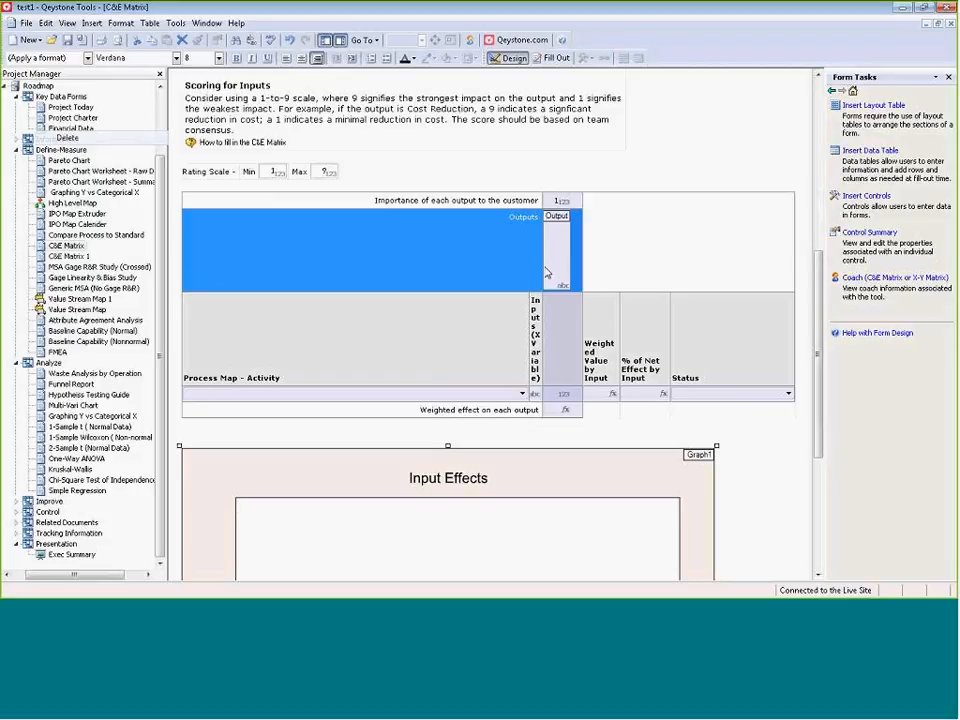
left_click_drag(541, 265, 585, 265)
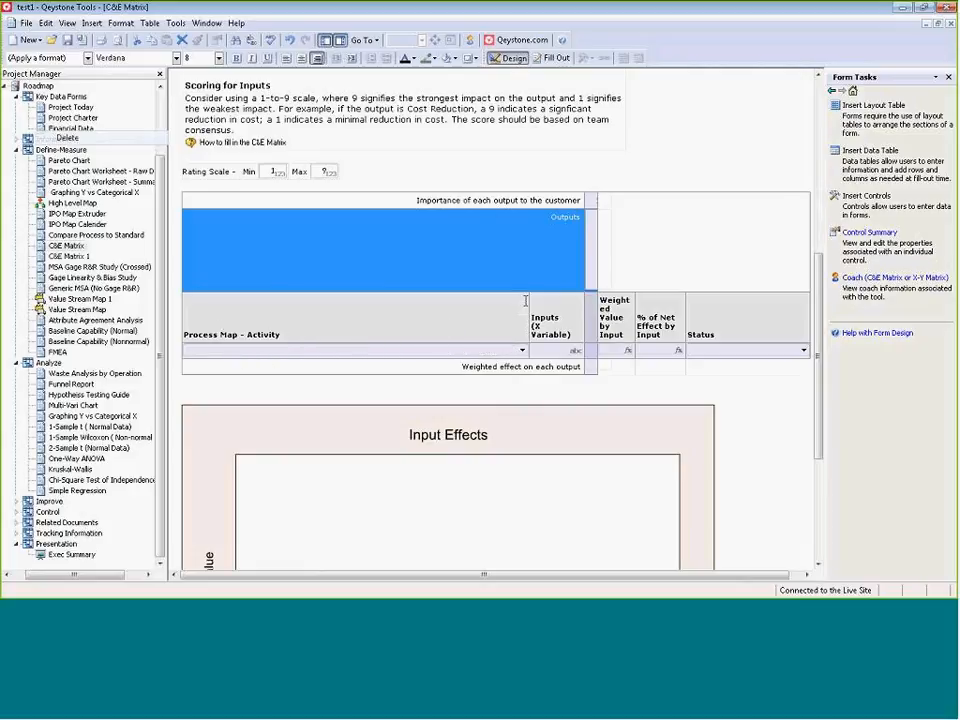
mouse_move(528, 300)
left_mouse_down()
mouse_move(448, 304)
mouse_move(542, 304)
left_mouse_up()
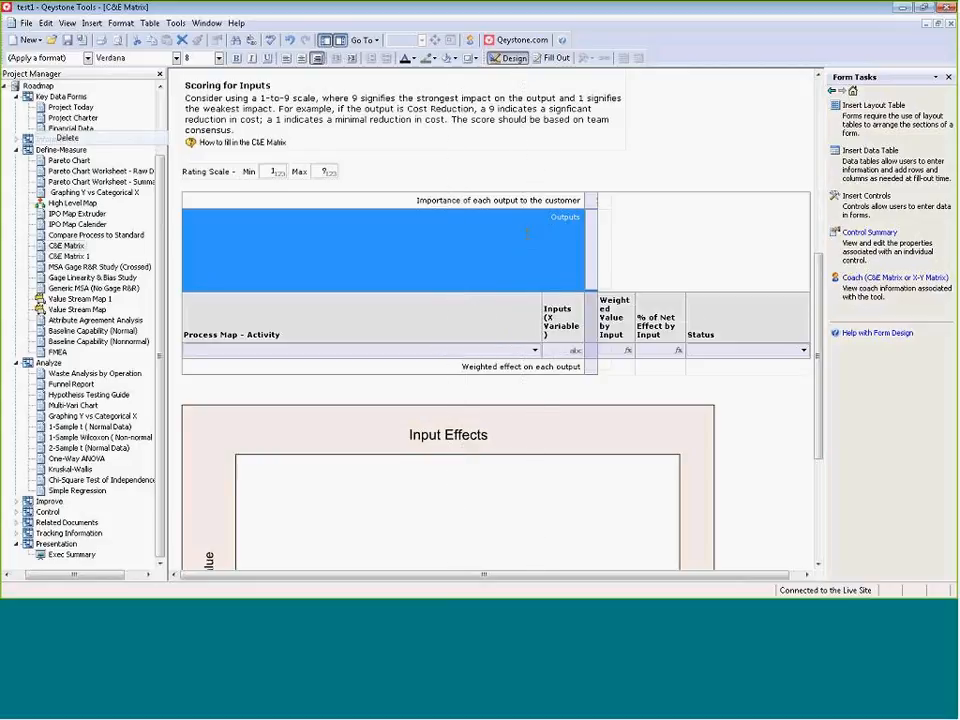
Narrow the Prepared By field further and shrink the overall width of the C&E Matrix header table.
scroll(524, 240, "up", 8)
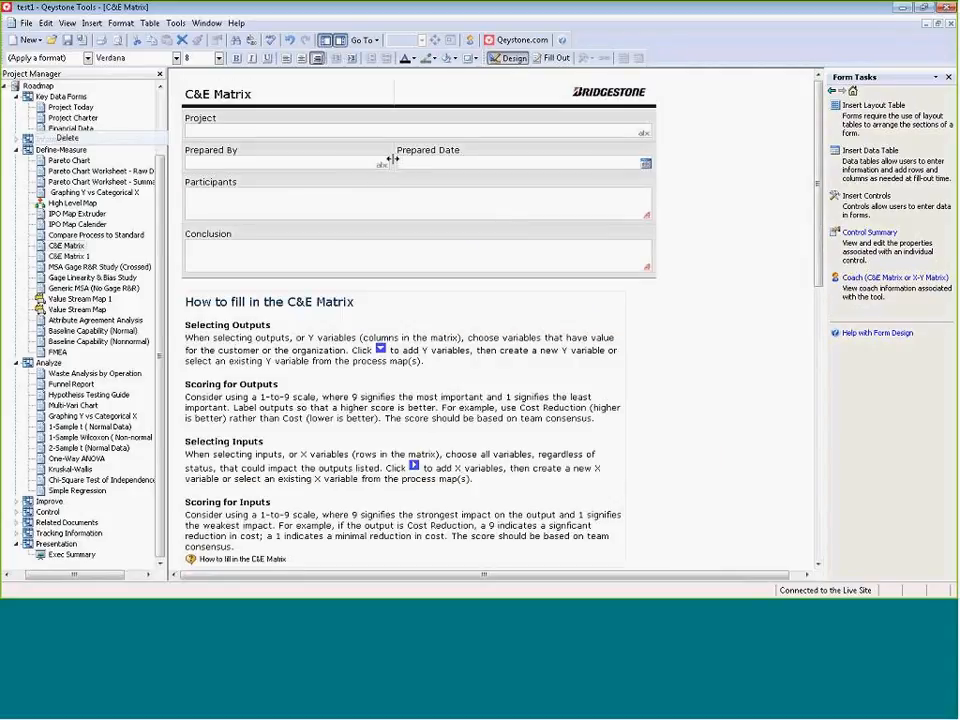
left_click_drag(392, 159, 336, 162)
left_click_drag(652, 153, 460, 174)
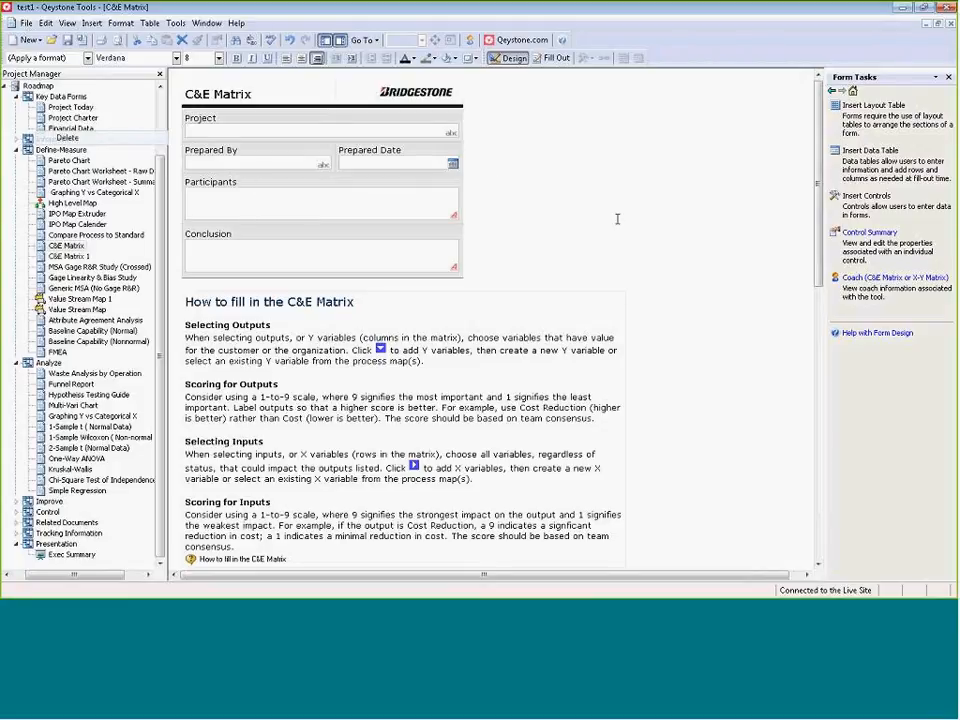
scroll(542, 240, "down", 10)
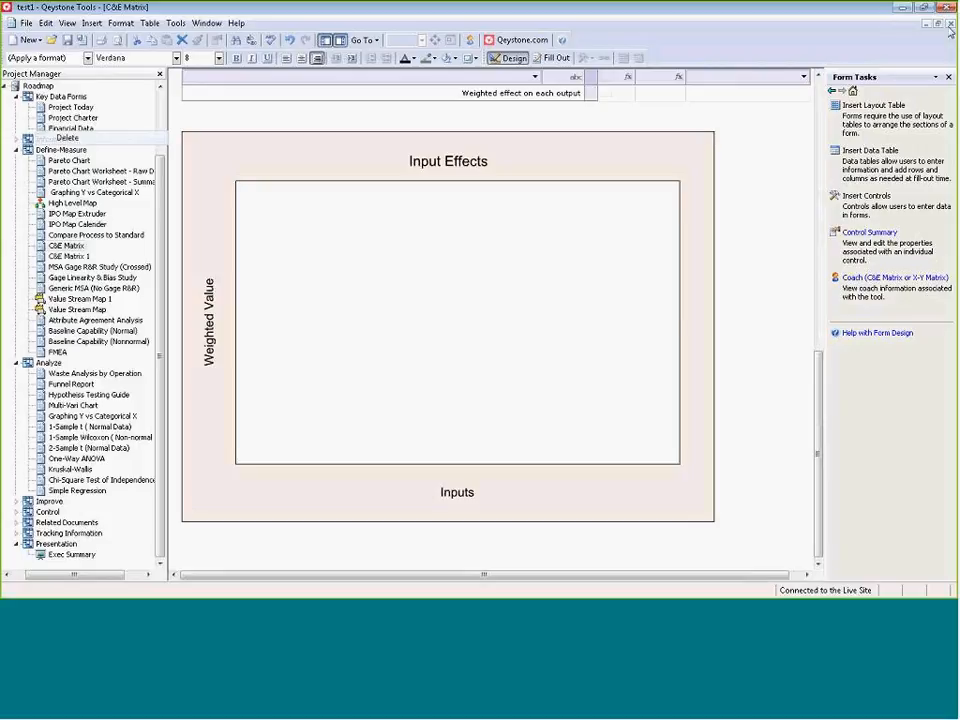
scroll(820, 398, "up", 2)
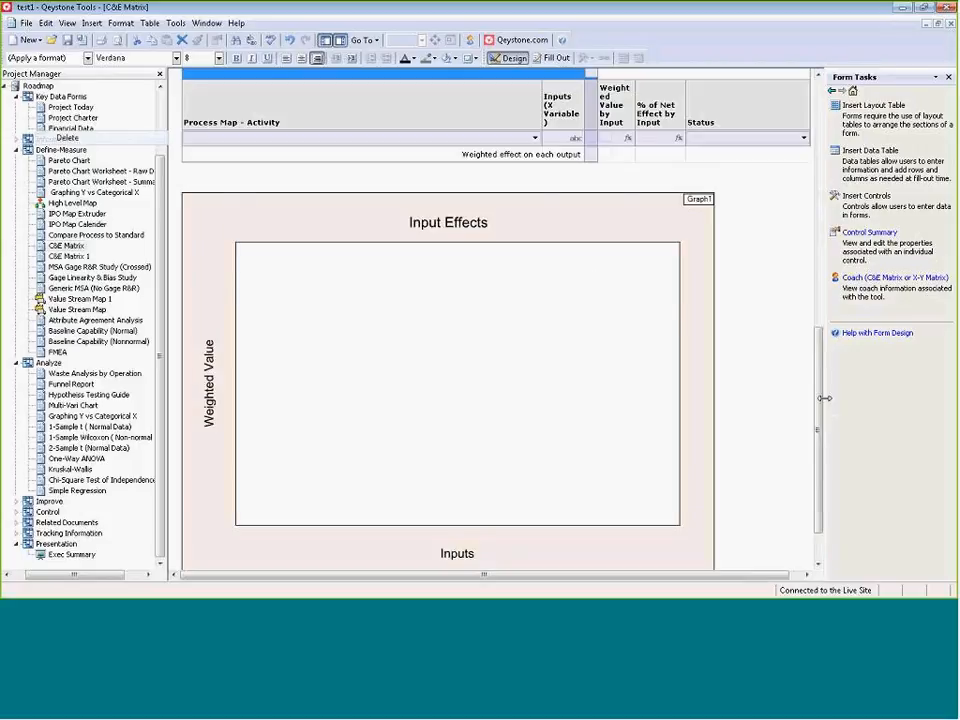
scroll(820, 398, "up", 5)
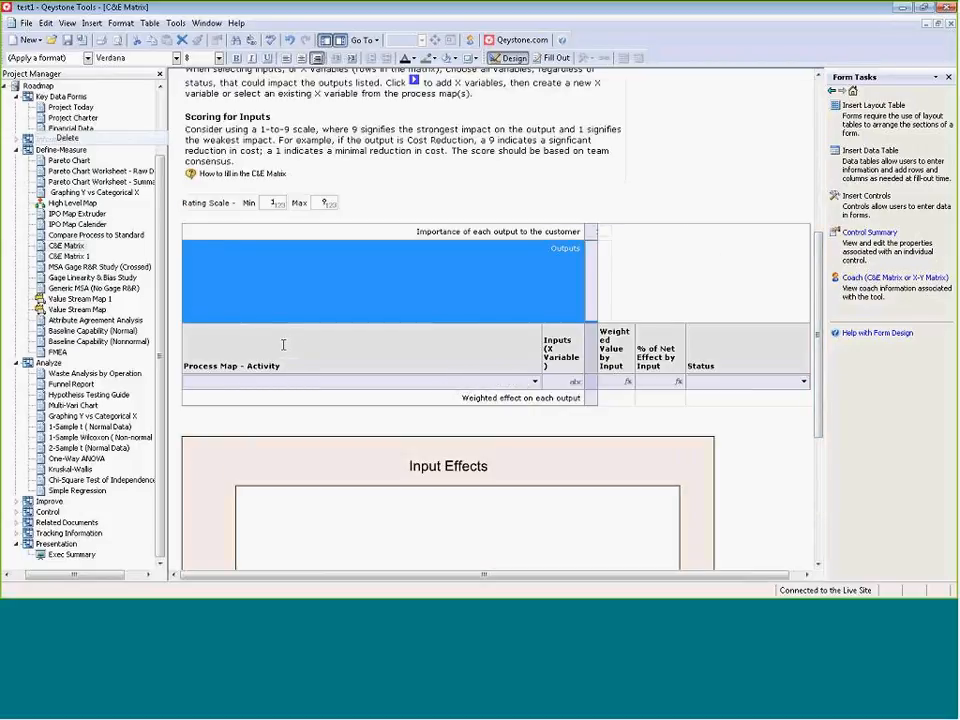
Narrow the Process Map - Activity column slightly to give the Inputs (X Variable) column more width.
left_click(301, 377)
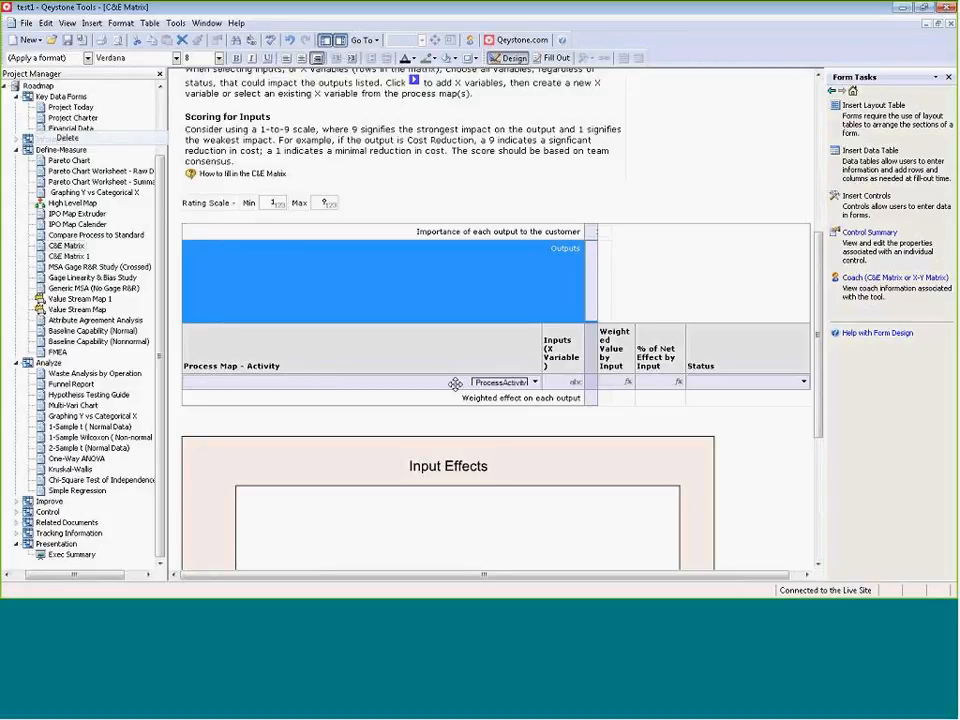
left_click_drag(539, 335, 521, 345)
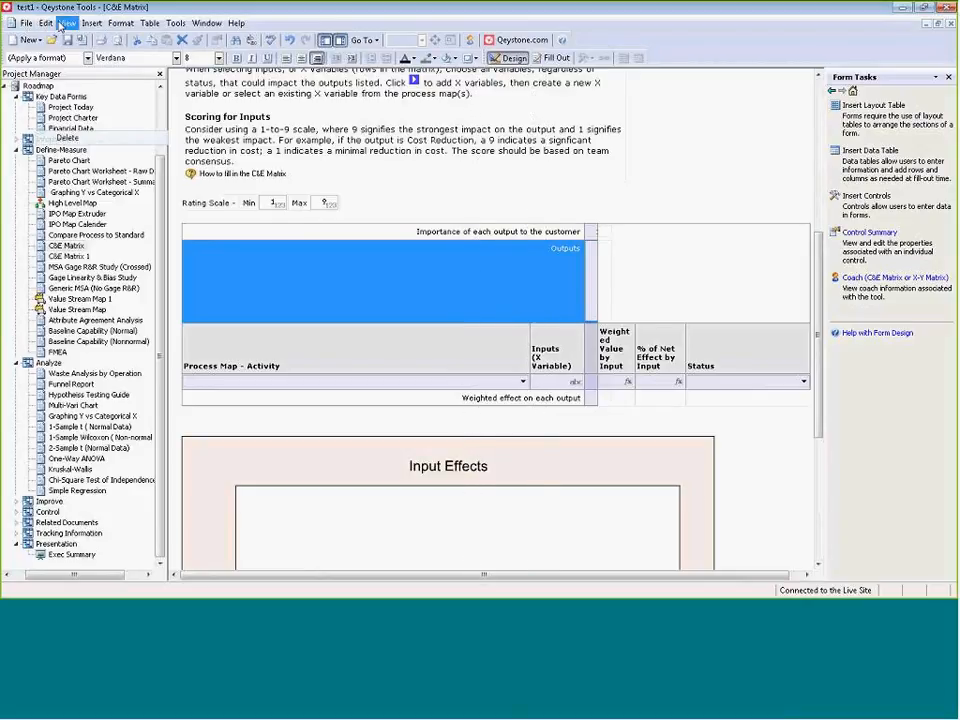
left_click(67, 23)
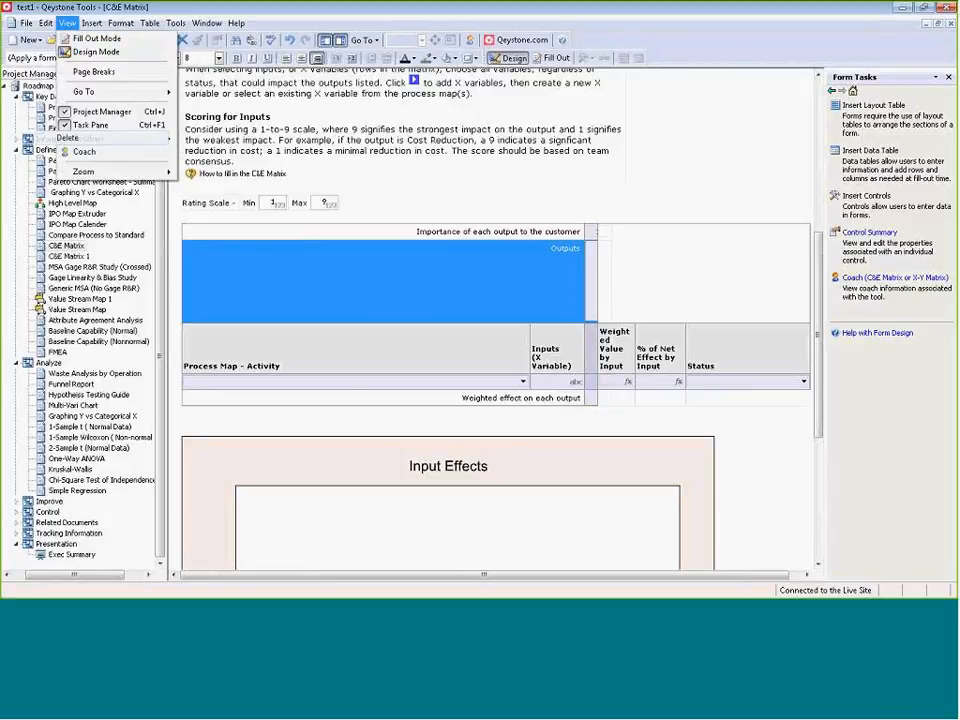
key("Escape")
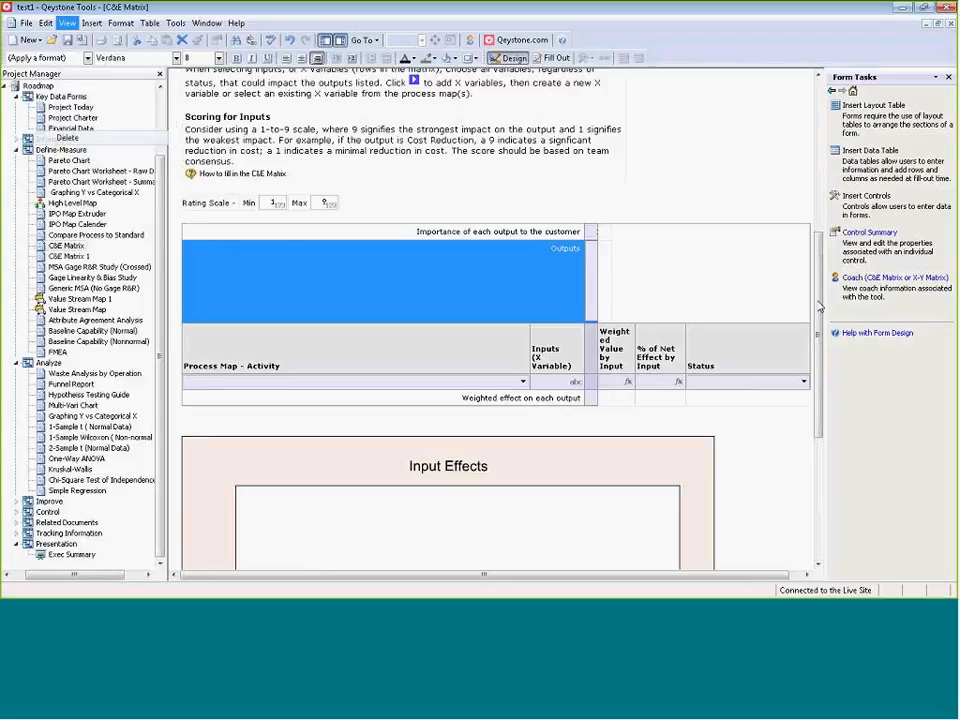
Enlarge the C&E Matrix header table in width and height, and stretch its Conclusion field down to fill the added space.
left_click_drag(820, 307, 817, 125)
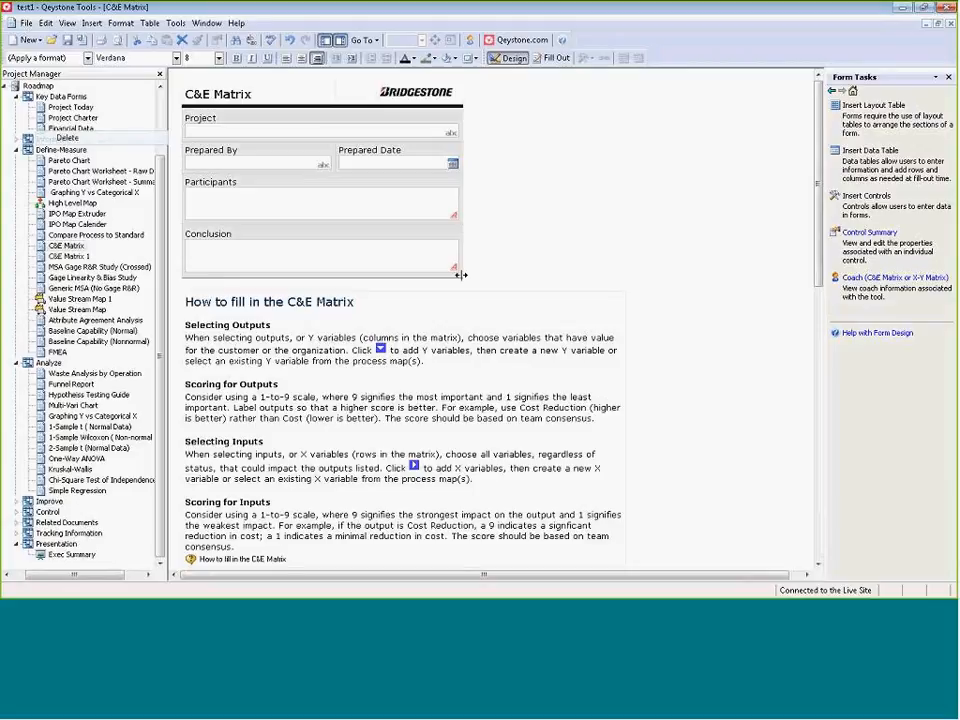
left_click_drag(458, 274, 467, 275)
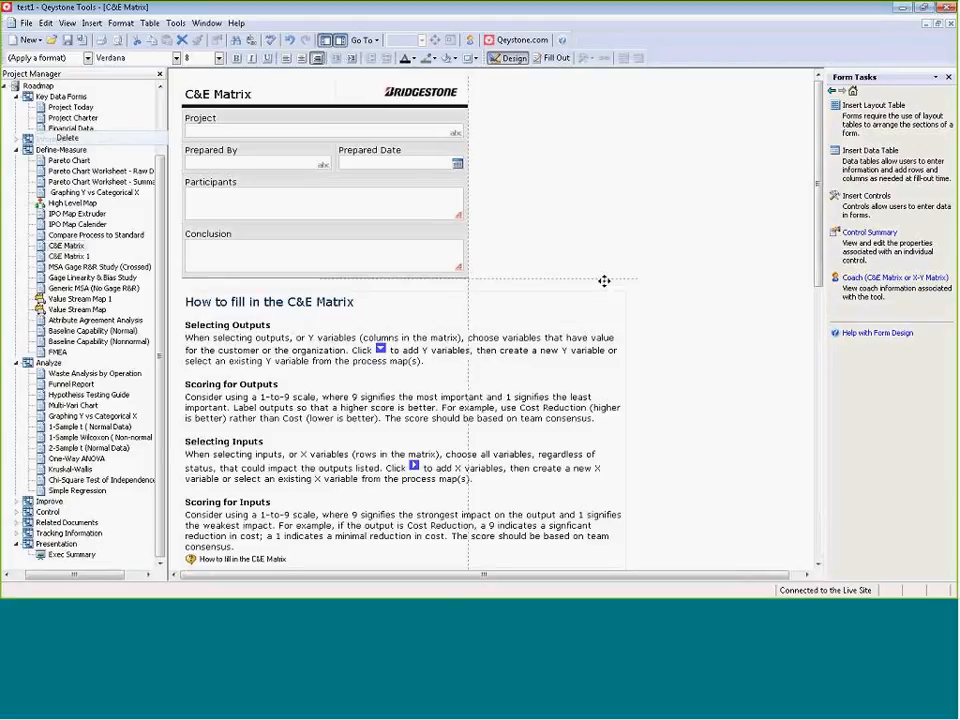
left_click_drag(604, 281, 687, 347)
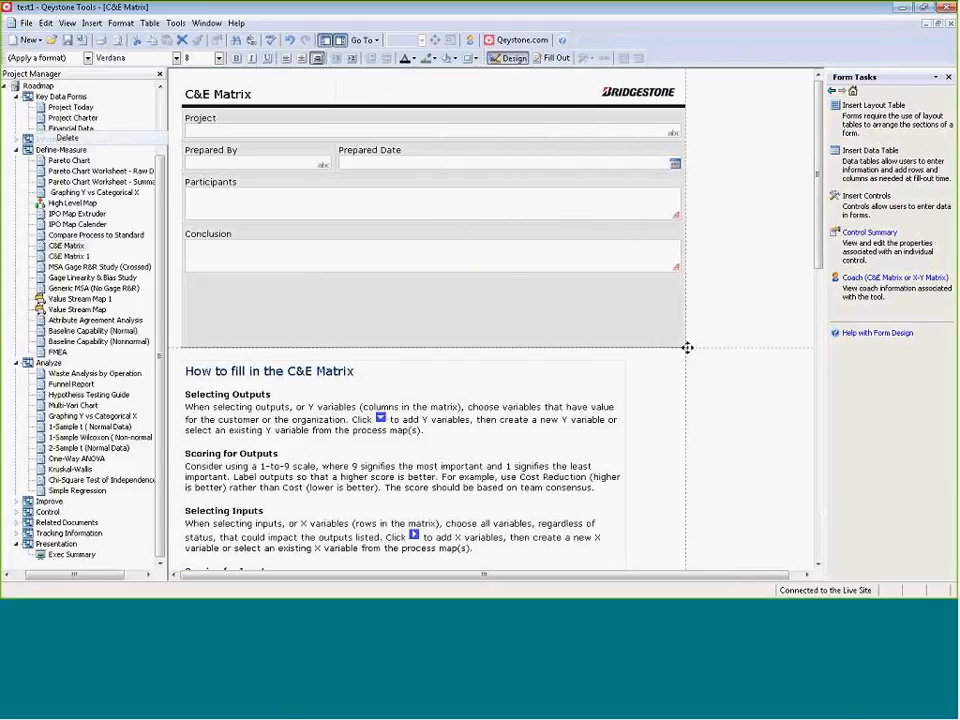
left_click(610, 262)
left_click_drag(433, 274, 444, 338)
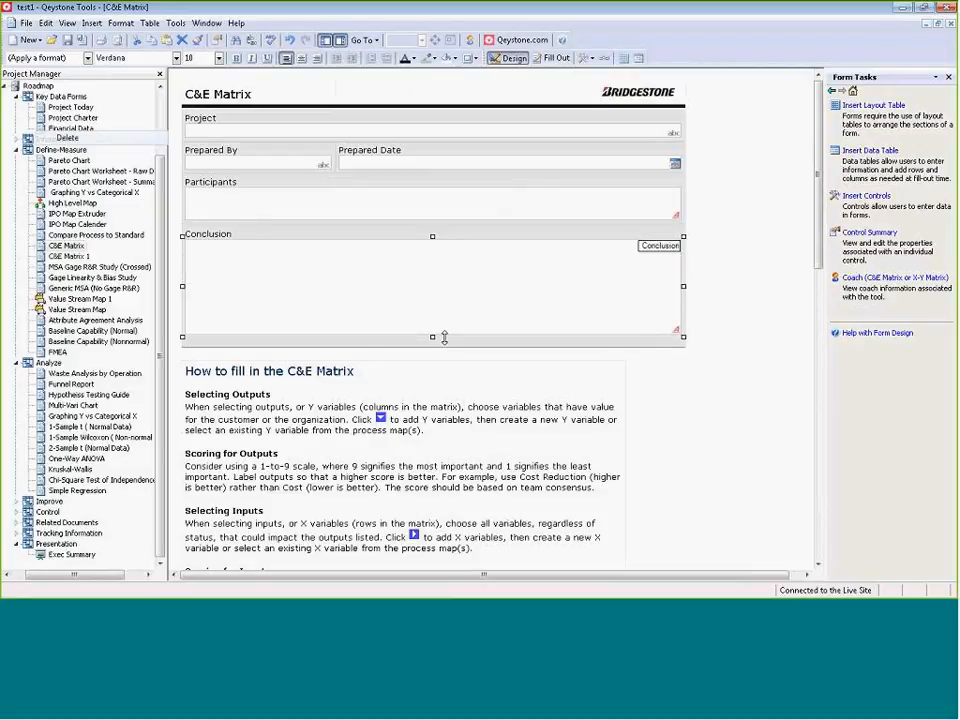
left_click(701, 227)
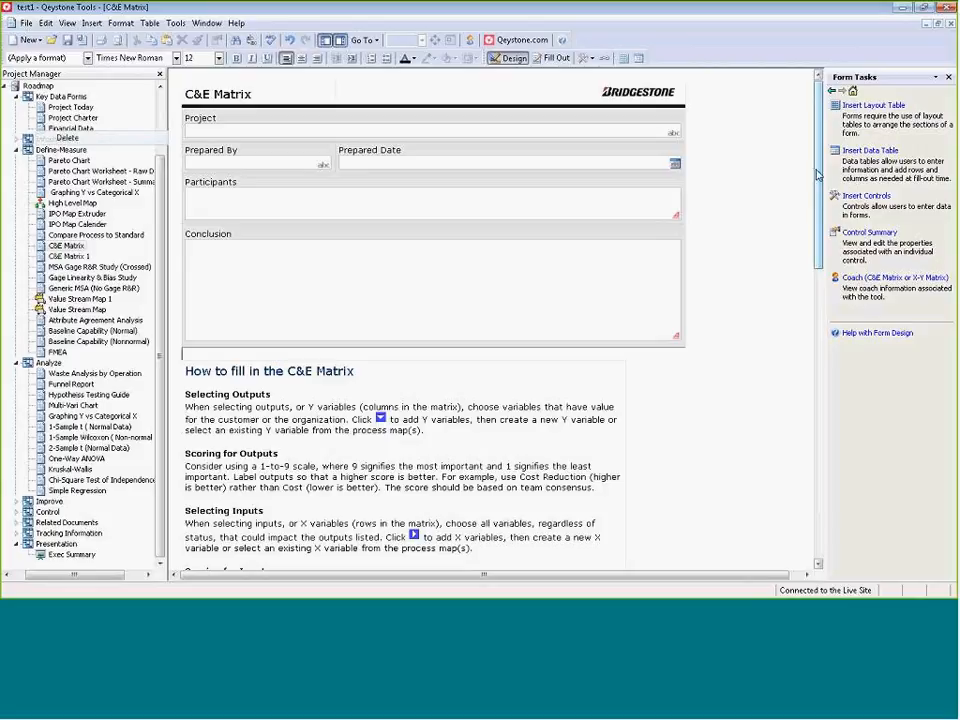
Close the C&E Matrix form and return to the IPO Map Calender form.
left_click(68, 23)
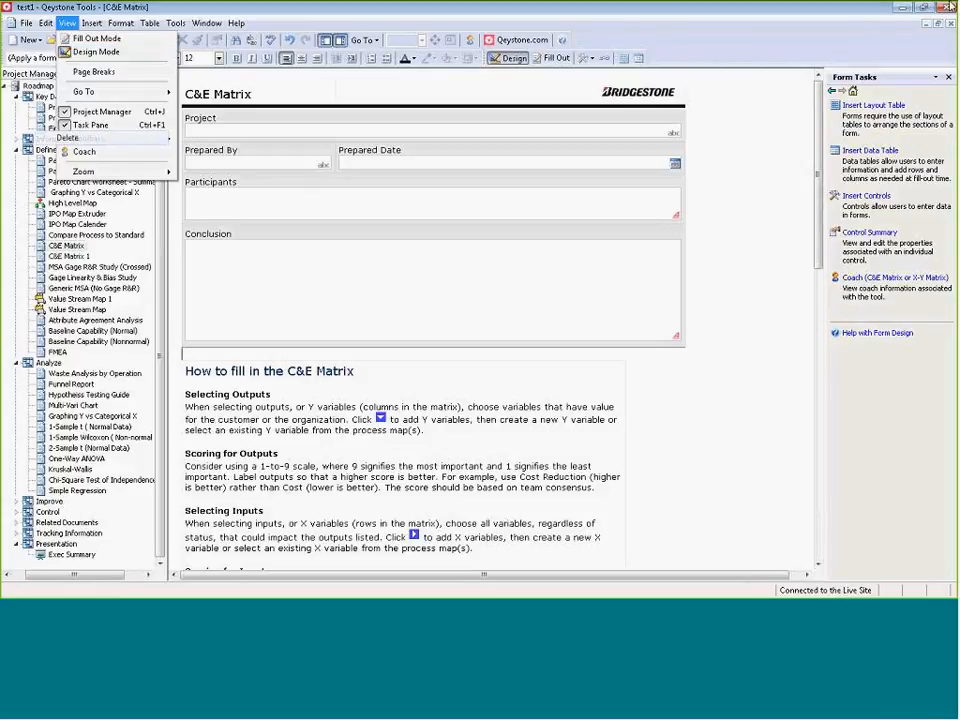
left_click(124, 57)
left_click(951, 25)
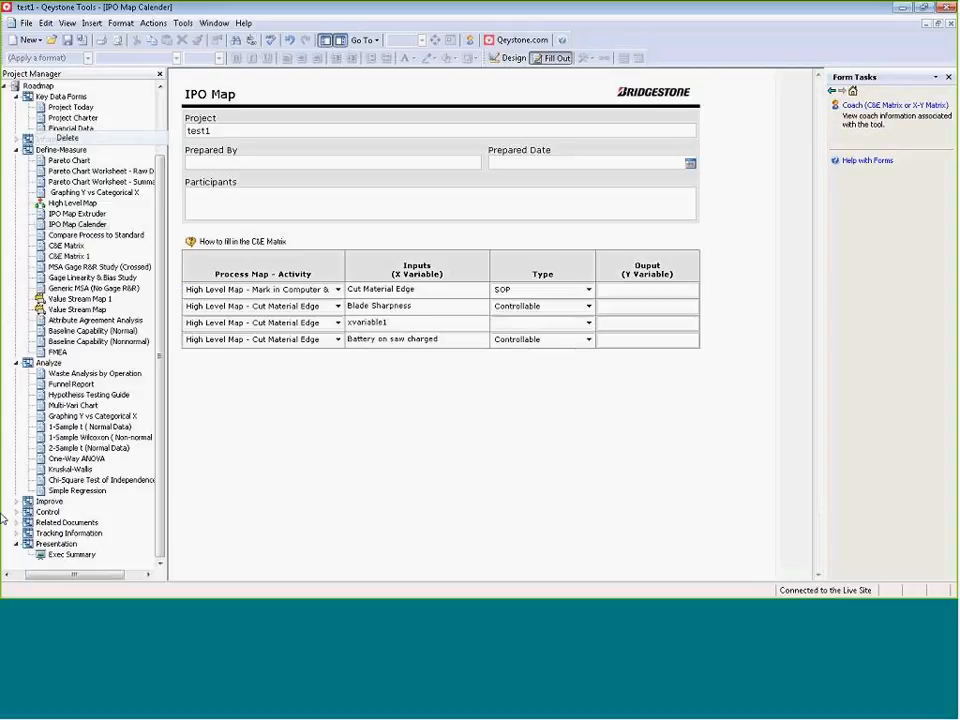
Switch to the Qeystone Study Hall meeting in Outlook and highlight the whole list of items to cover for review.
key("alt+Tab")
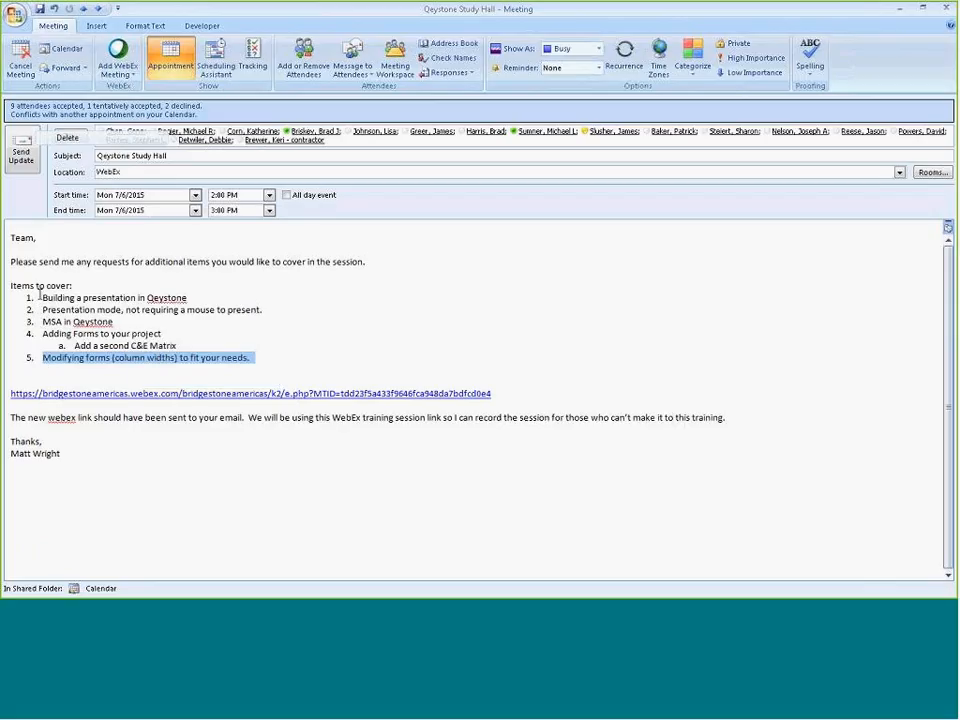
left_click_drag(40, 297, 268, 356)
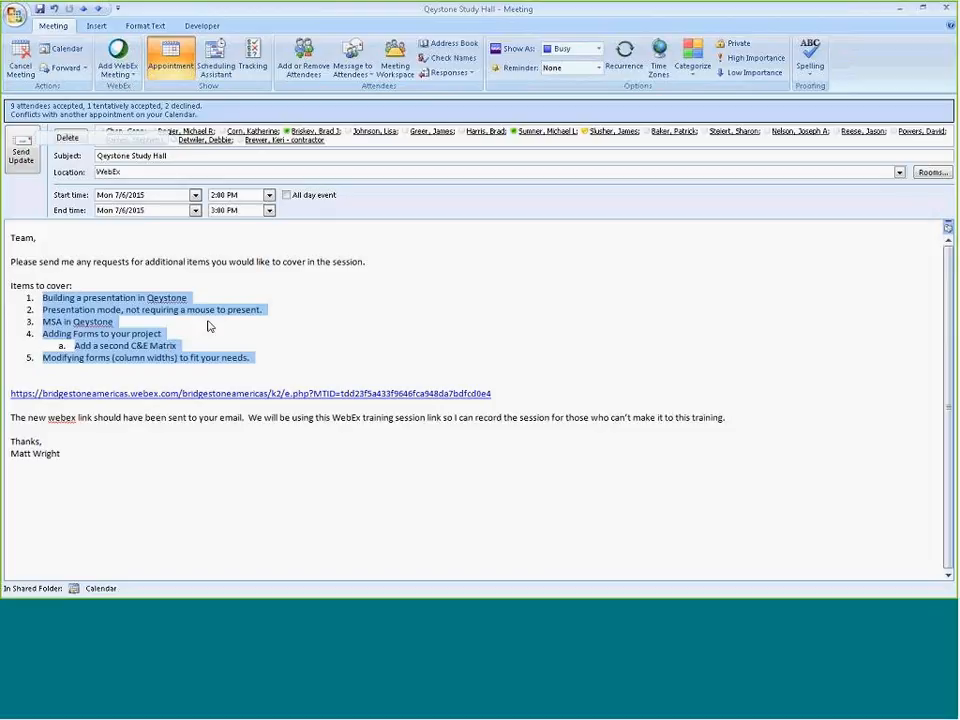
left_click(10, 393)
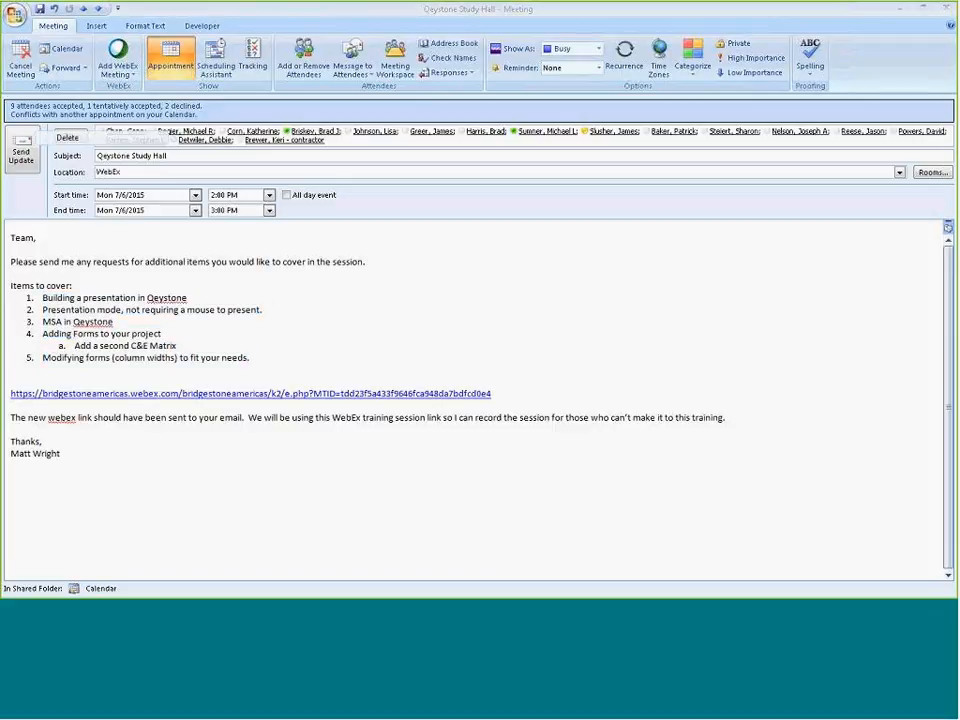